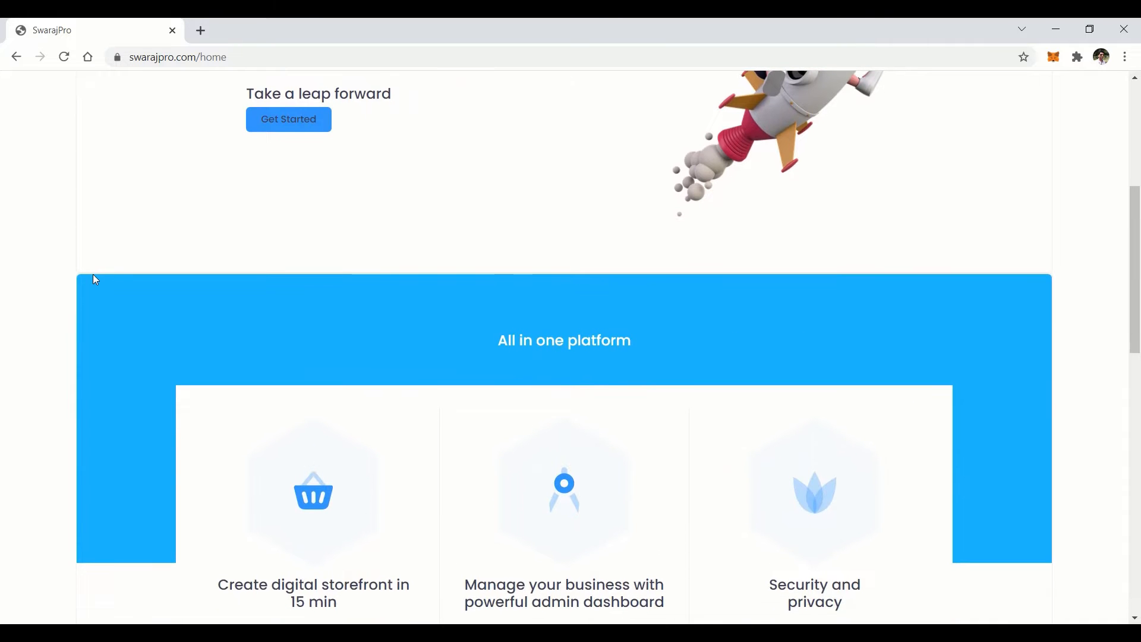
# Enter the restaurant's e-mail address to begin a new SwarajPro account
pyautogui.scroll(-1, 93, 275)
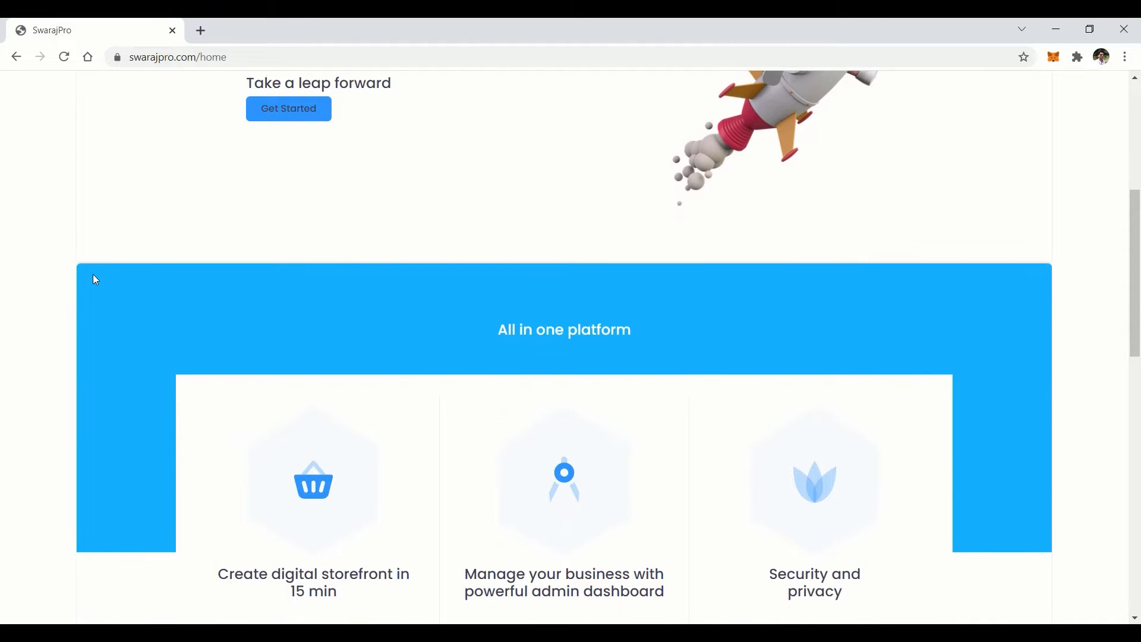
pyautogui.scroll(-1, 93, 275)
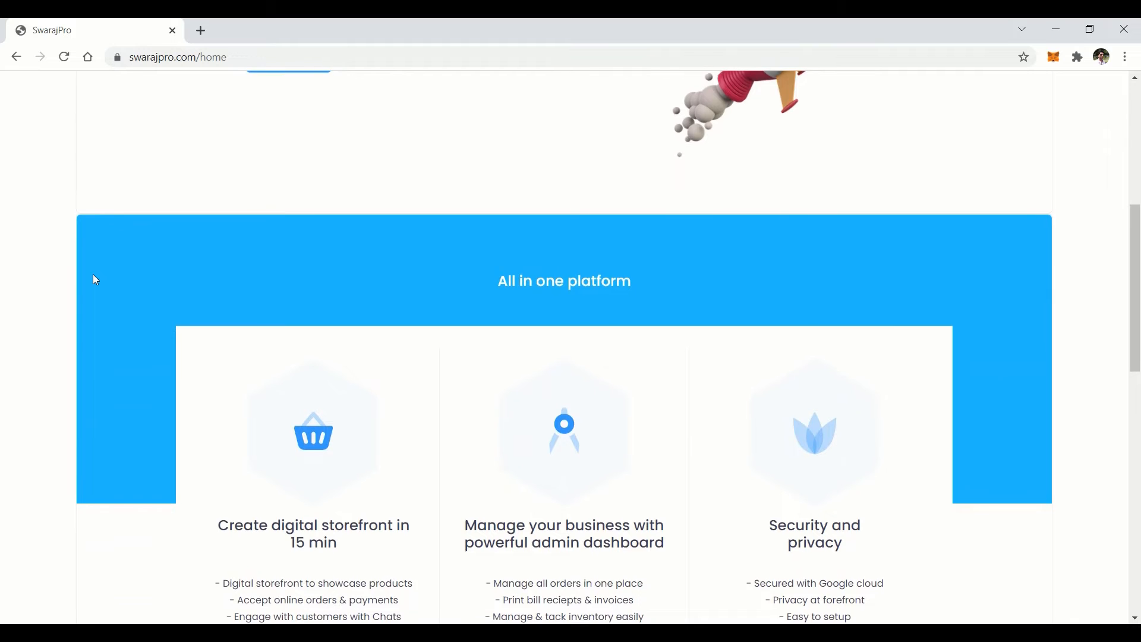
pyautogui.scroll(-2, 95, 280)
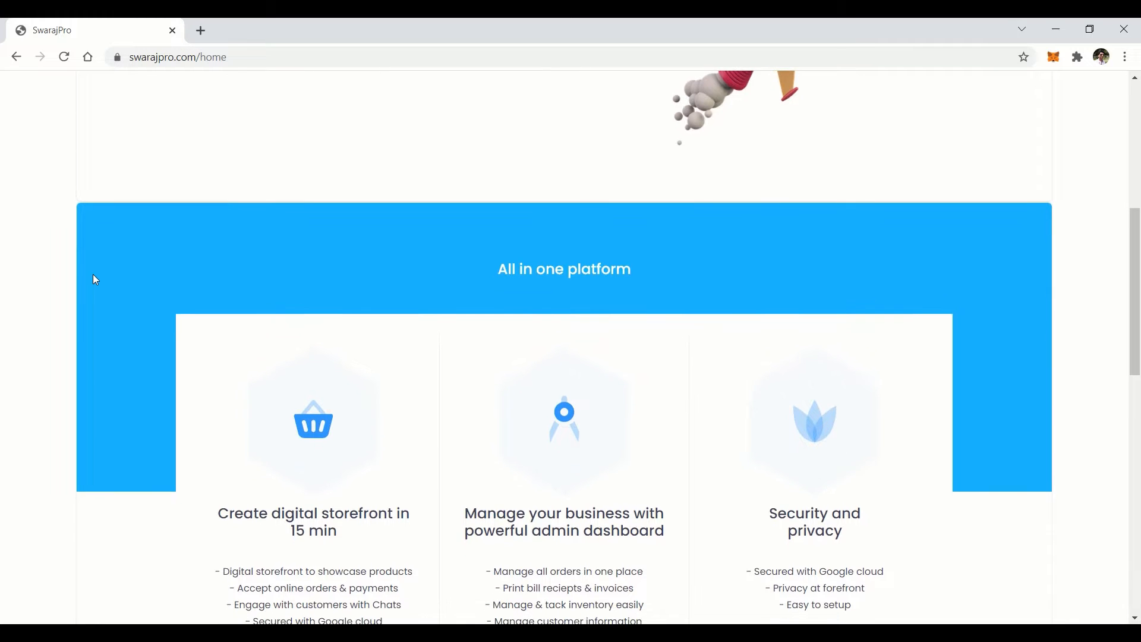
pyautogui.scroll(-1, 95, 280)
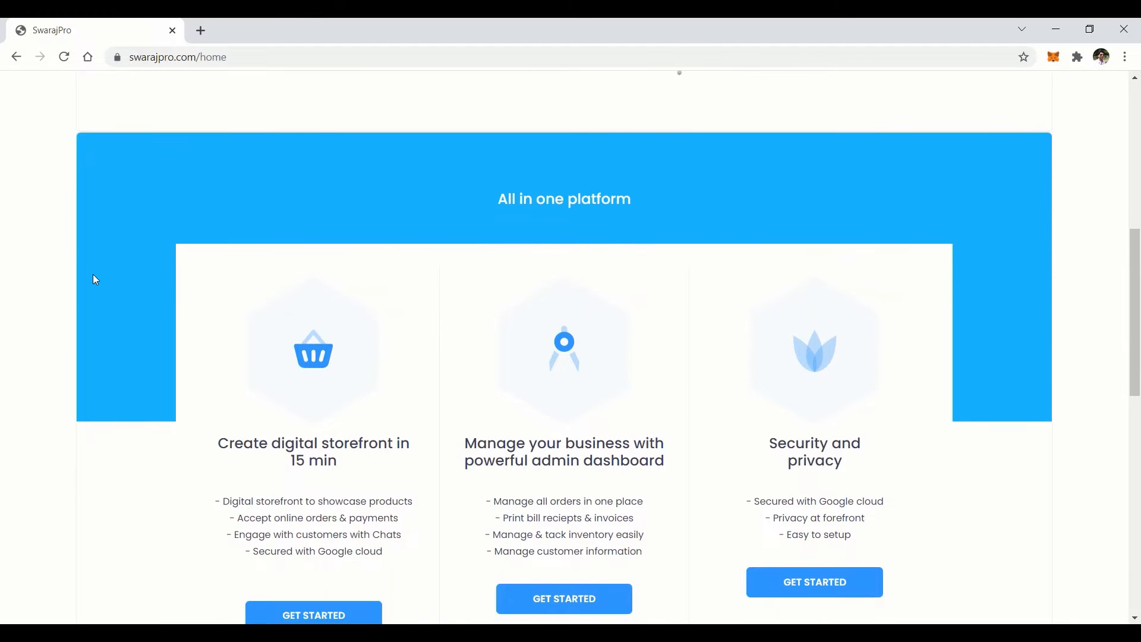
pyautogui.scroll(-1, 96, 279)
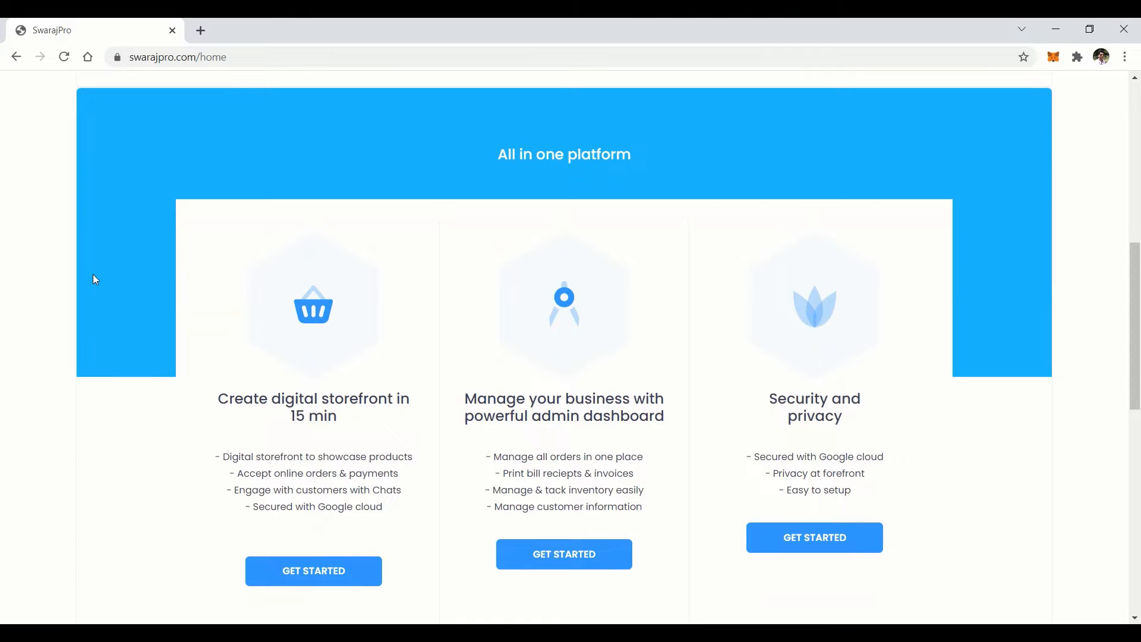
pyautogui.scroll(-1, 96, 279)
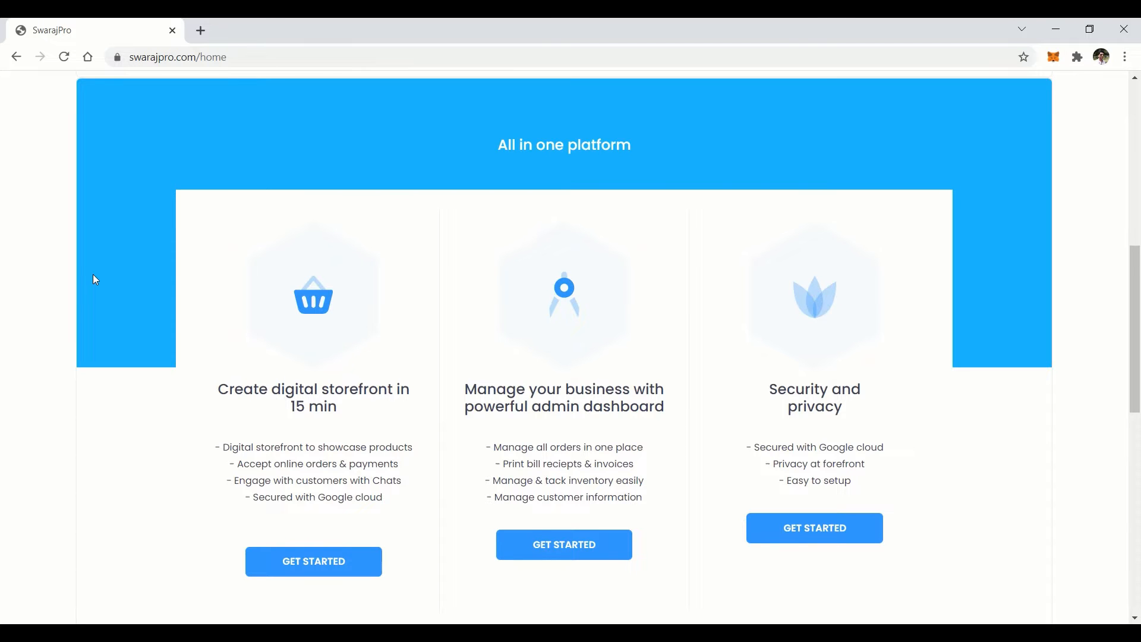
pyautogui.scroll(2, 93, 274)
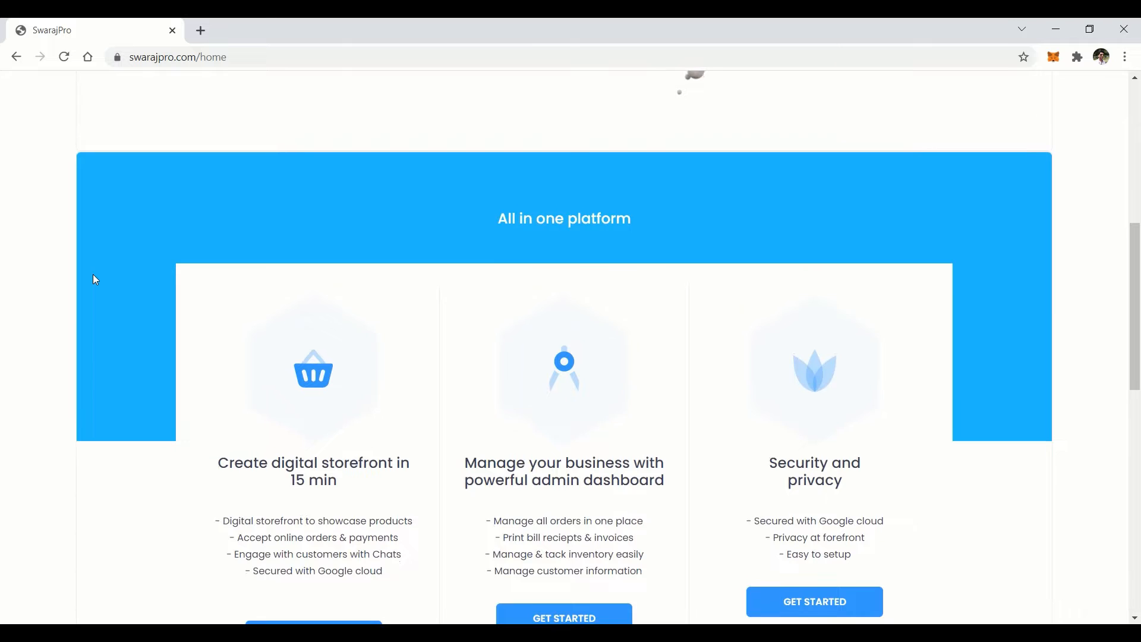
pyautogui.scroll(1, 93, 276)
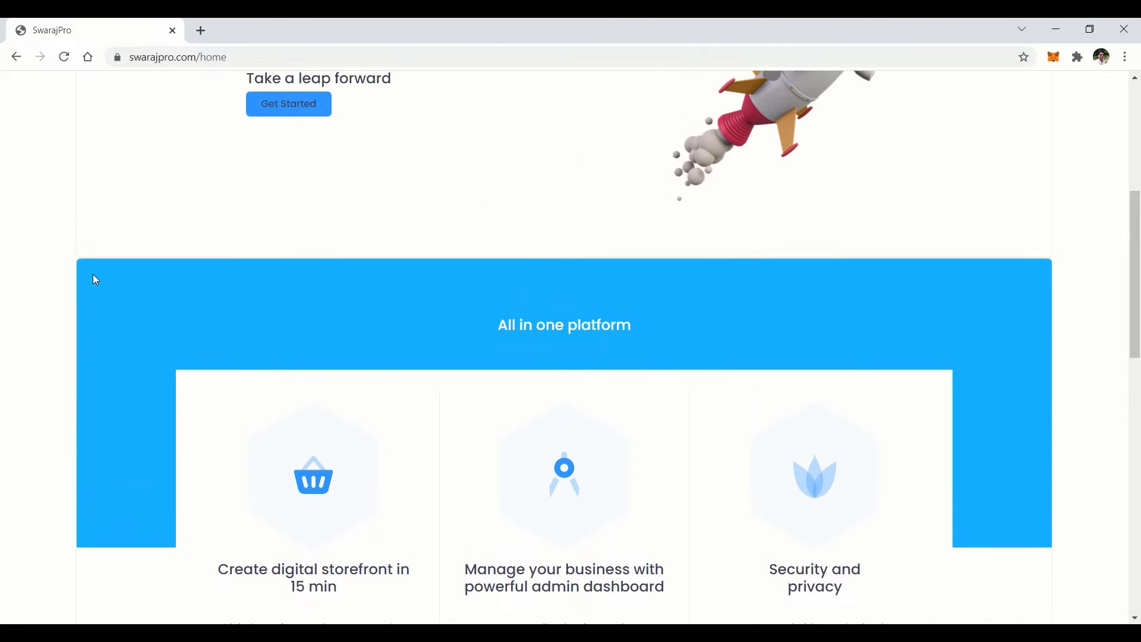
pyautogui.scroll(1, 93, 275)
pyautogui.scroll(2, 96, 279)
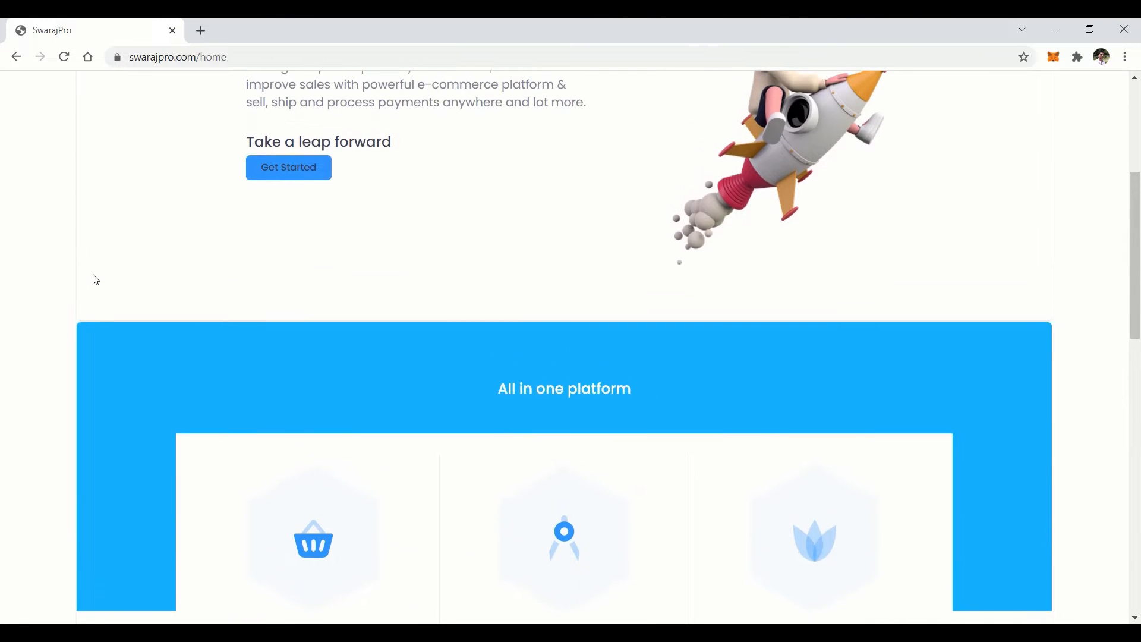
pyautogui.scroll(2, 96, 279)
pyautogui.scroll(2, 96, 279)
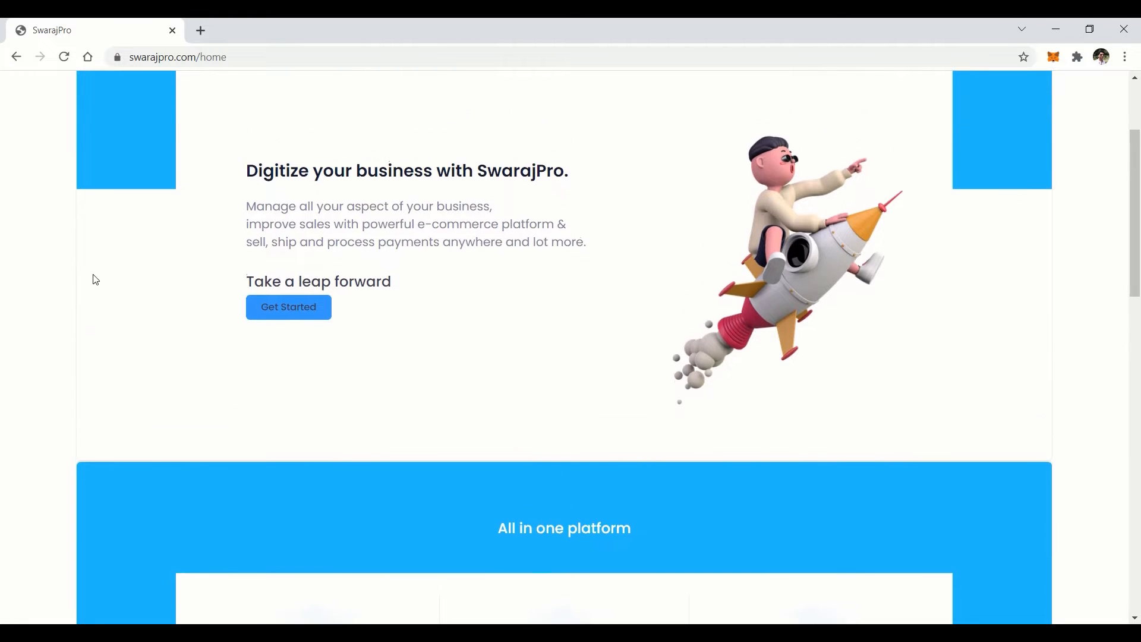
pyautogui.scroll(2, 96, 280)
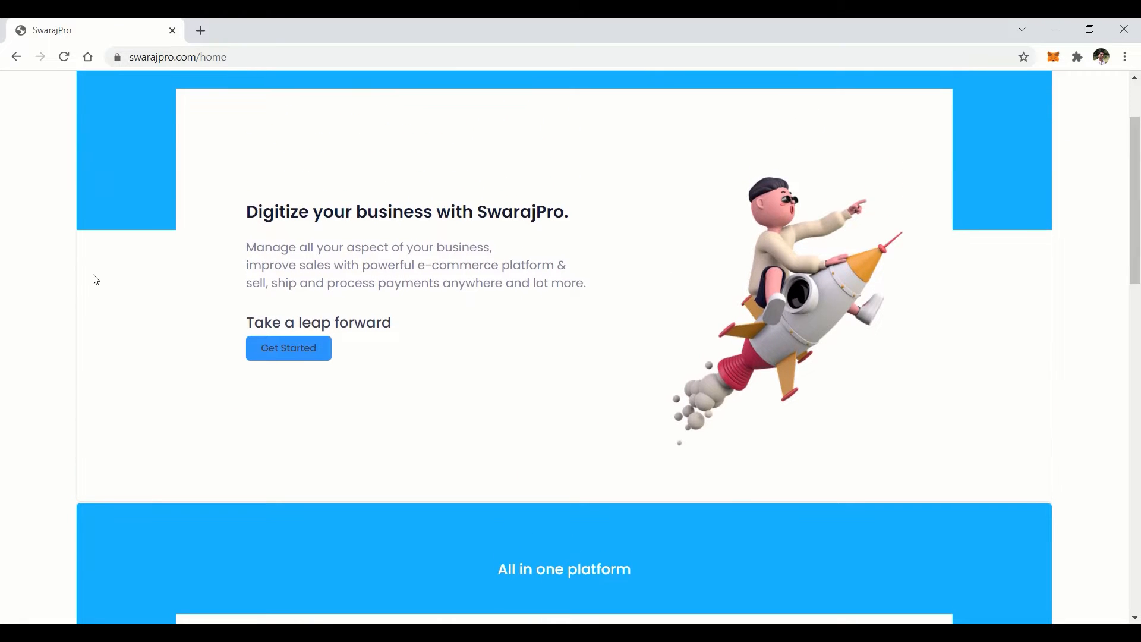
pyautogui.scroll(2, 96, 279)
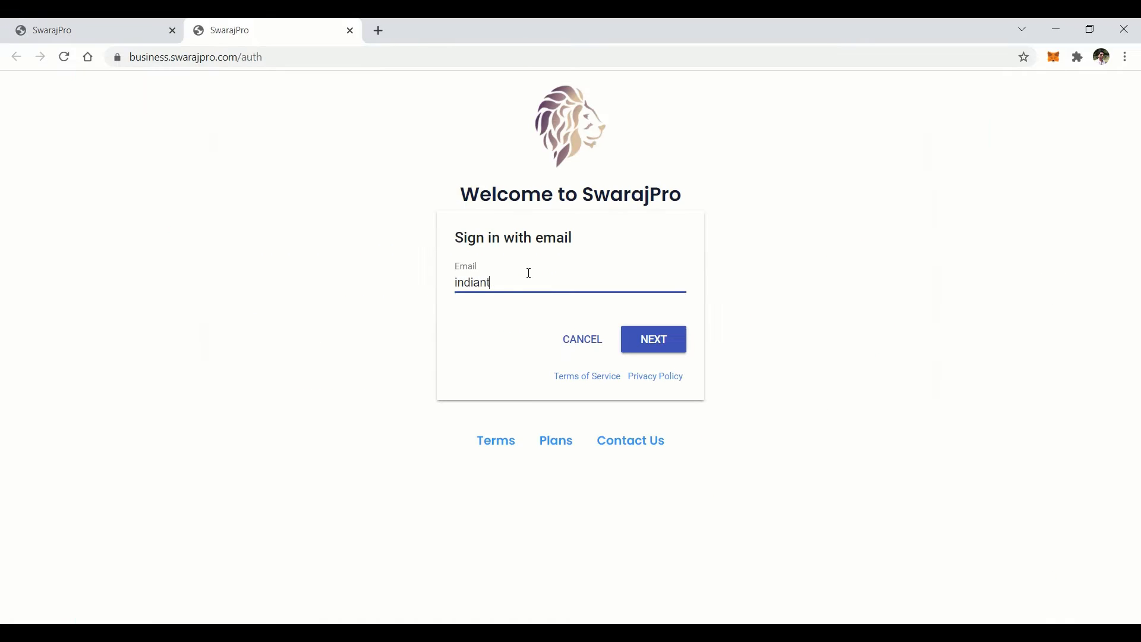
pyautogui.click(670, 343)
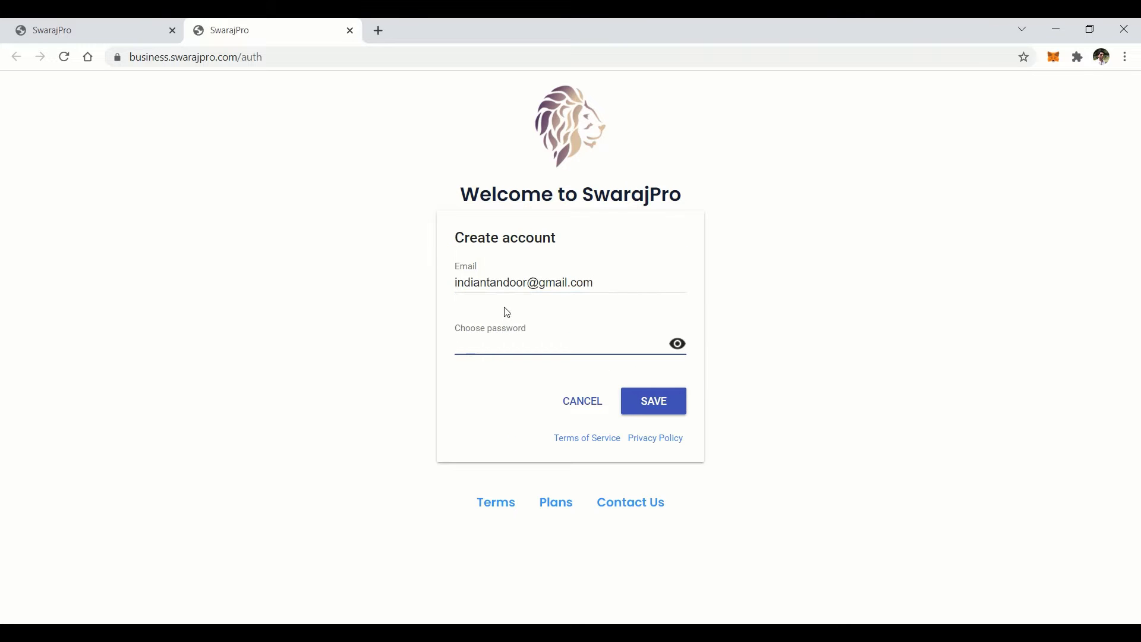
# Set the account password, create the account, and launch the business dashboard
pyautogui.write('•••')
pyautogui.click(664, 402)
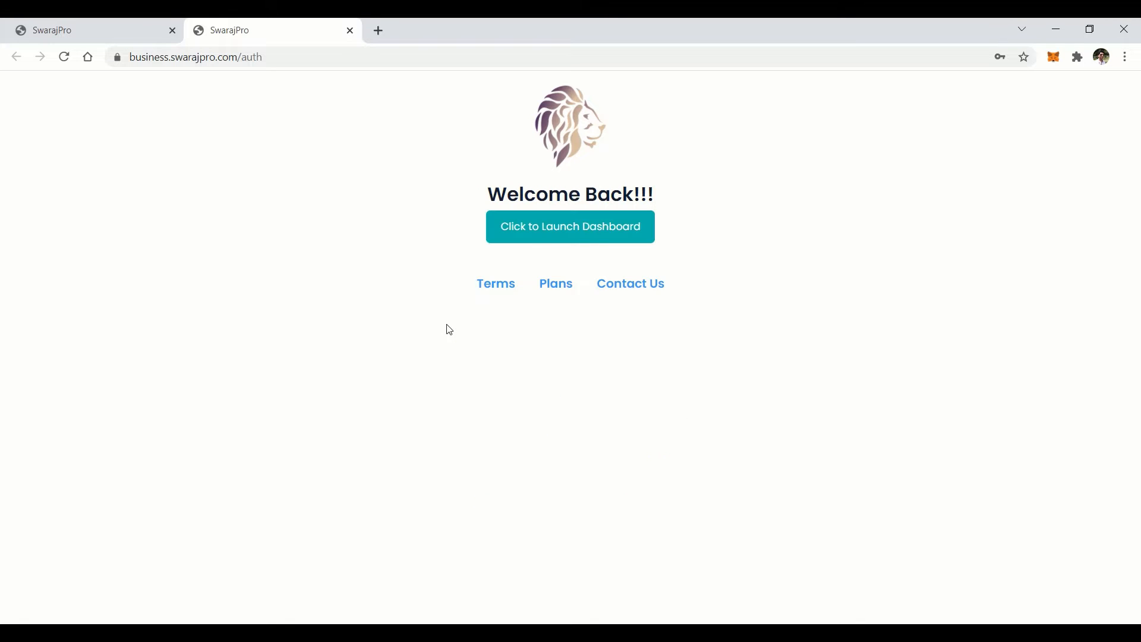
pyautogui.click(539, 231)
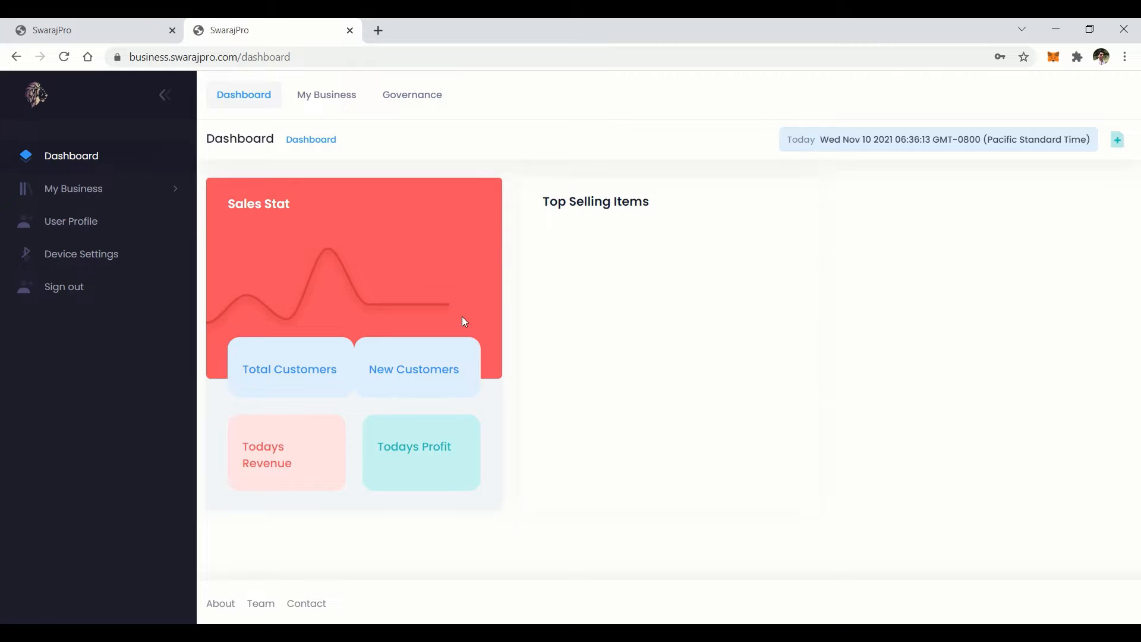
# Start a new business on the profile page and set its currency to rupees (₹)
pyautogui.click(332, 96)
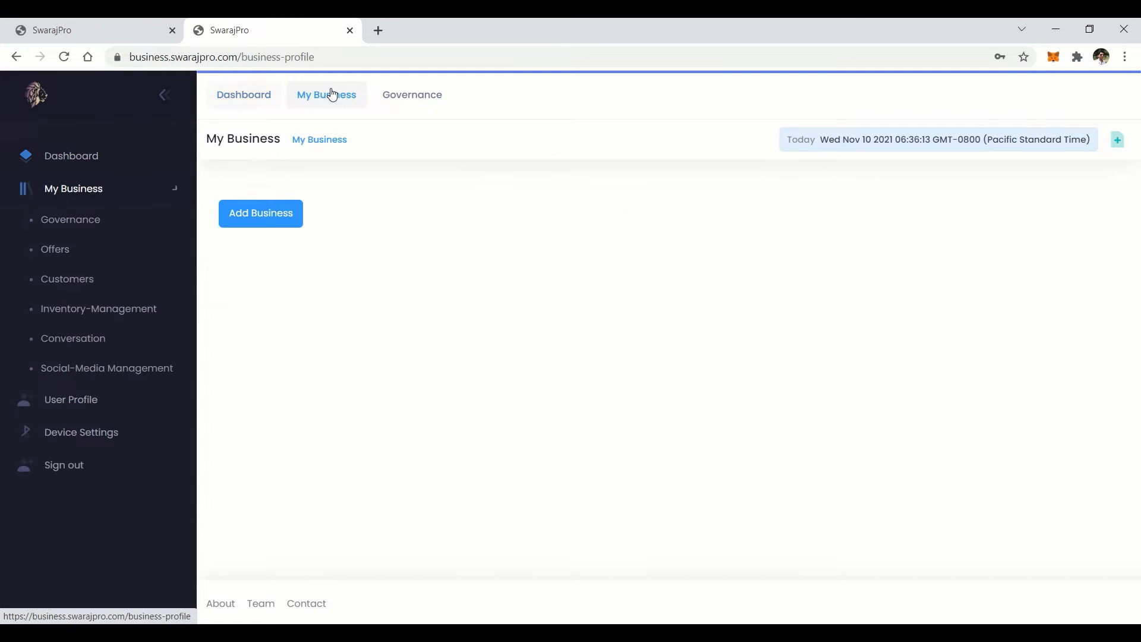
pyautogui.click(277, 217)
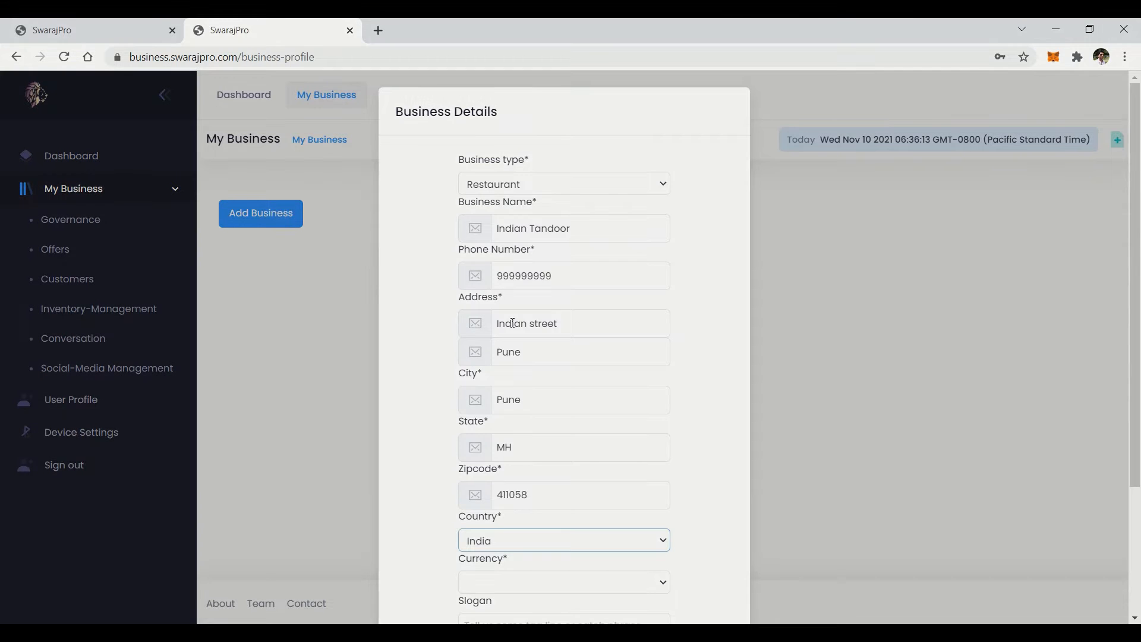
pyautogui.scroll(-1, 514, 323)
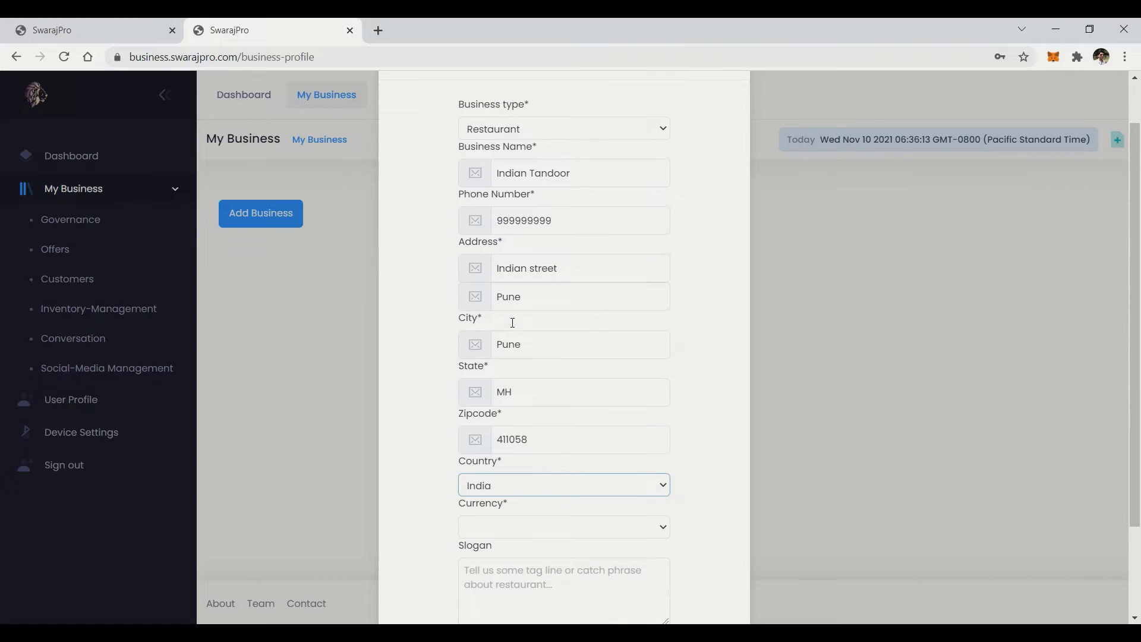
pyautogui.click(514, 523)
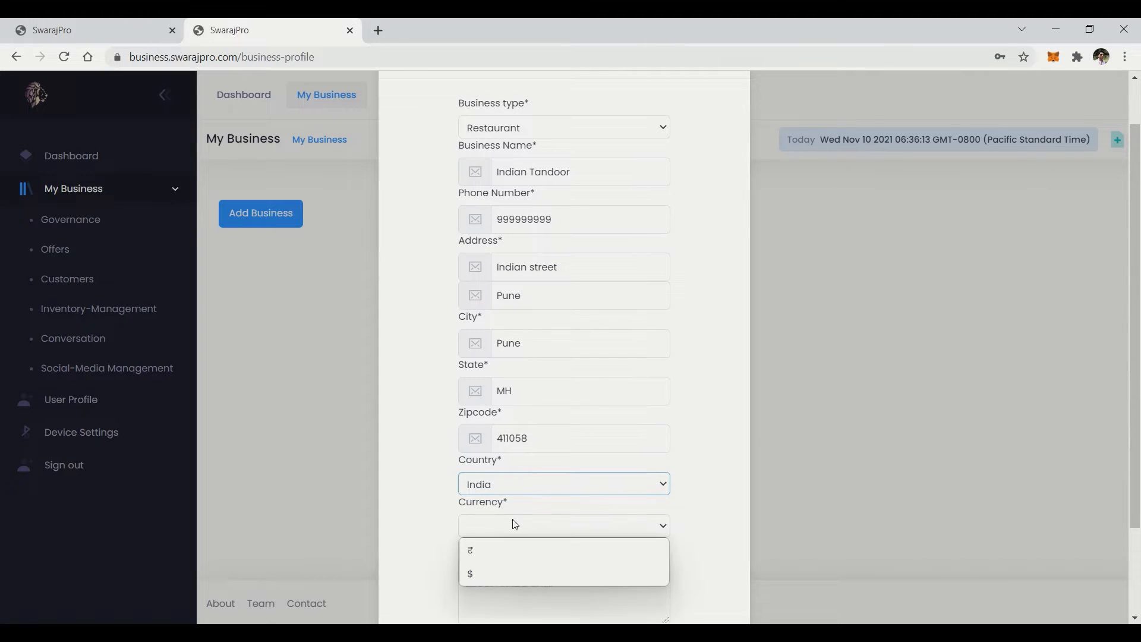
pyautogui.click(501, 553)
# Enter the slogan 'Khao our Khilao' and save the new business details
pyautogui.scroll(-1, 500, 547)
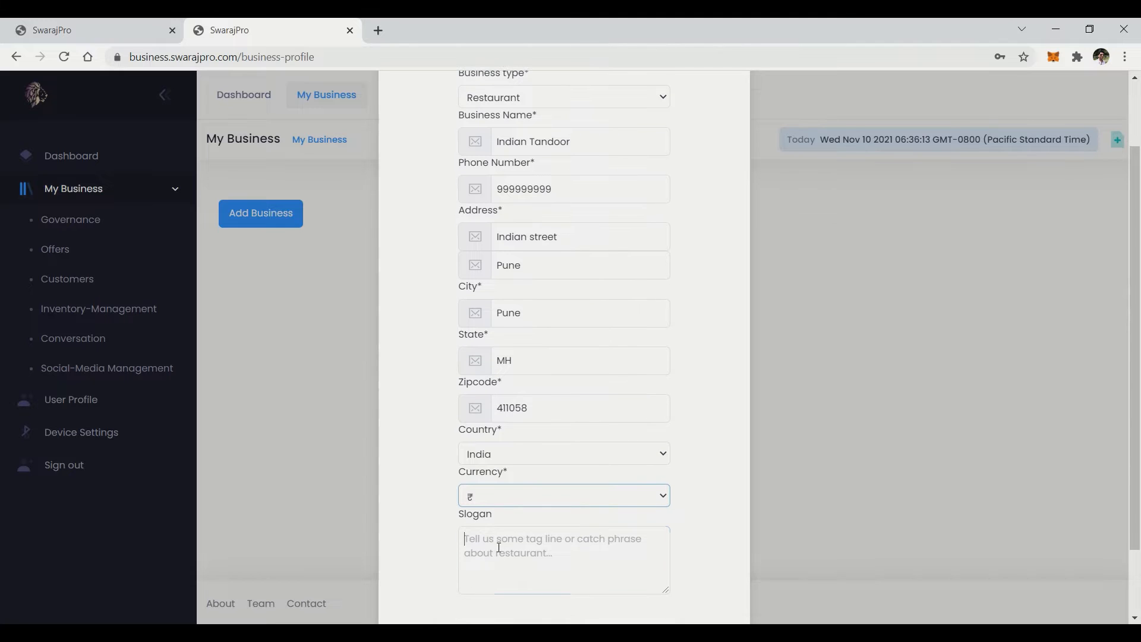
pyautogui.write('K')
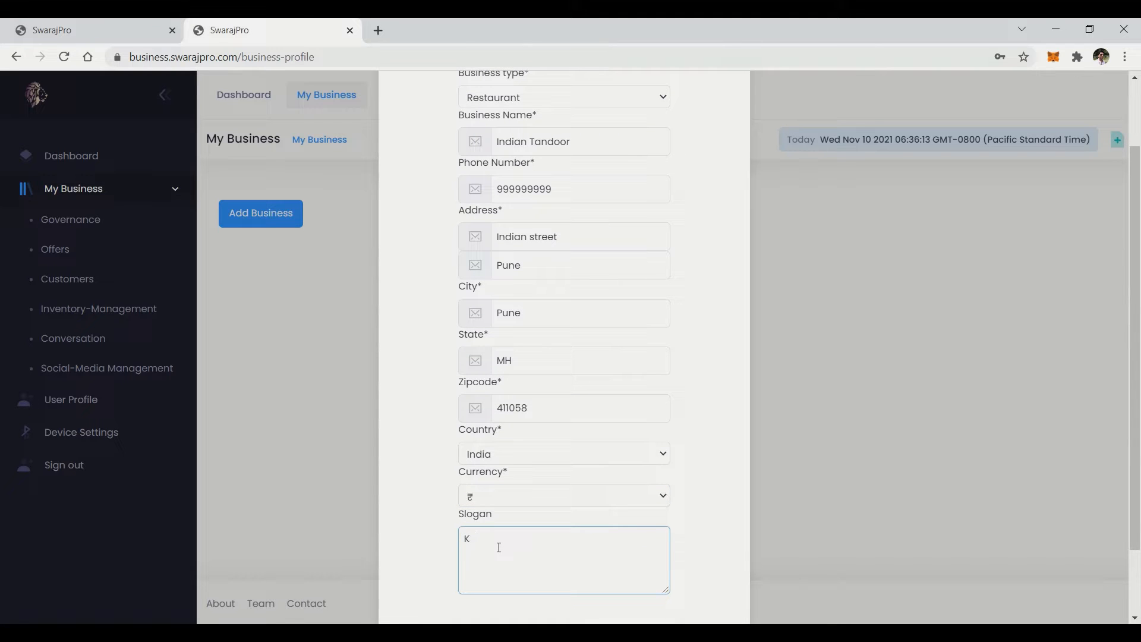
pyautogui.write('Hao our k')
pyautogui.press('BackSpace')
pyautogui.write('Khilao')
pyautogui.scroll(-3, 499, 548)
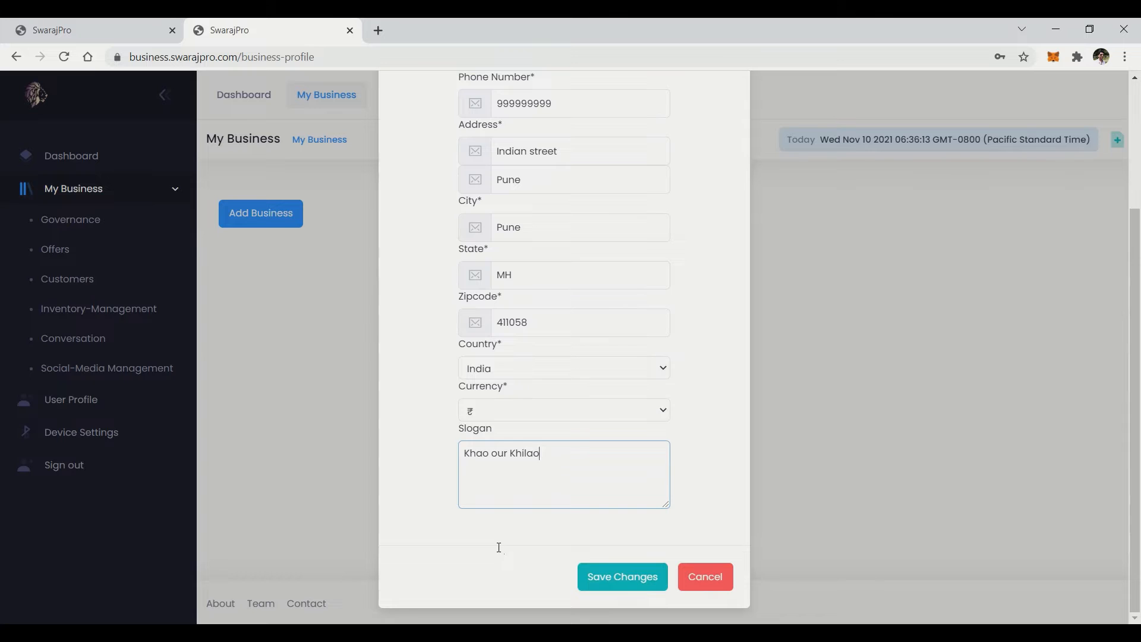
pyautogui.click(624, 581)
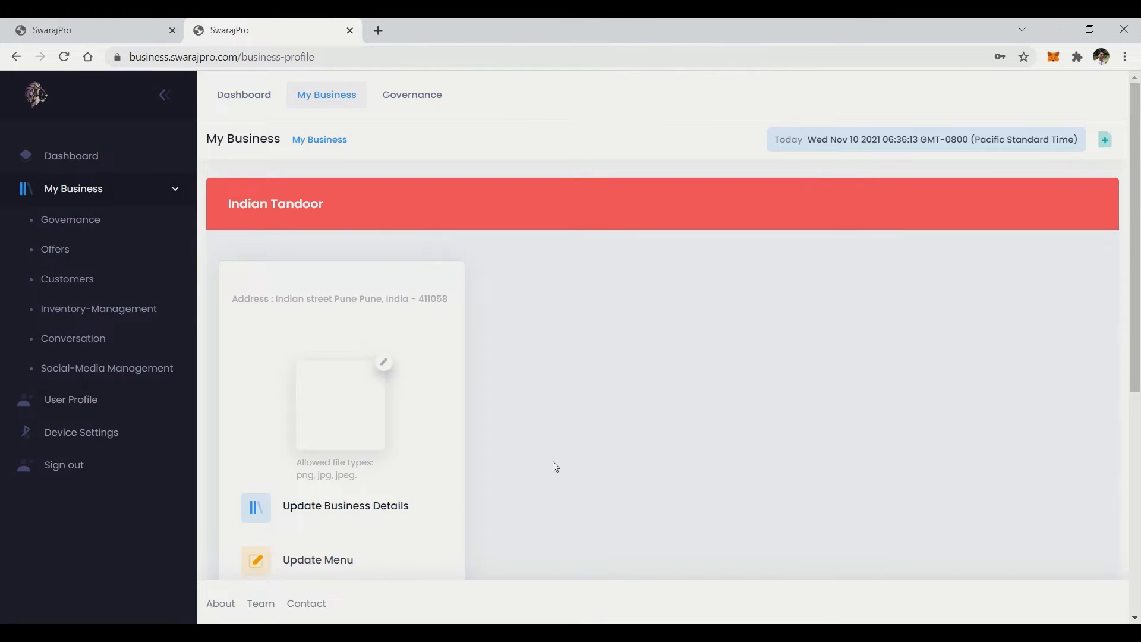
# Reopen the Indian Tandoor business details for editing and save them again
pyautogui.scroll(-2, 556, 467)
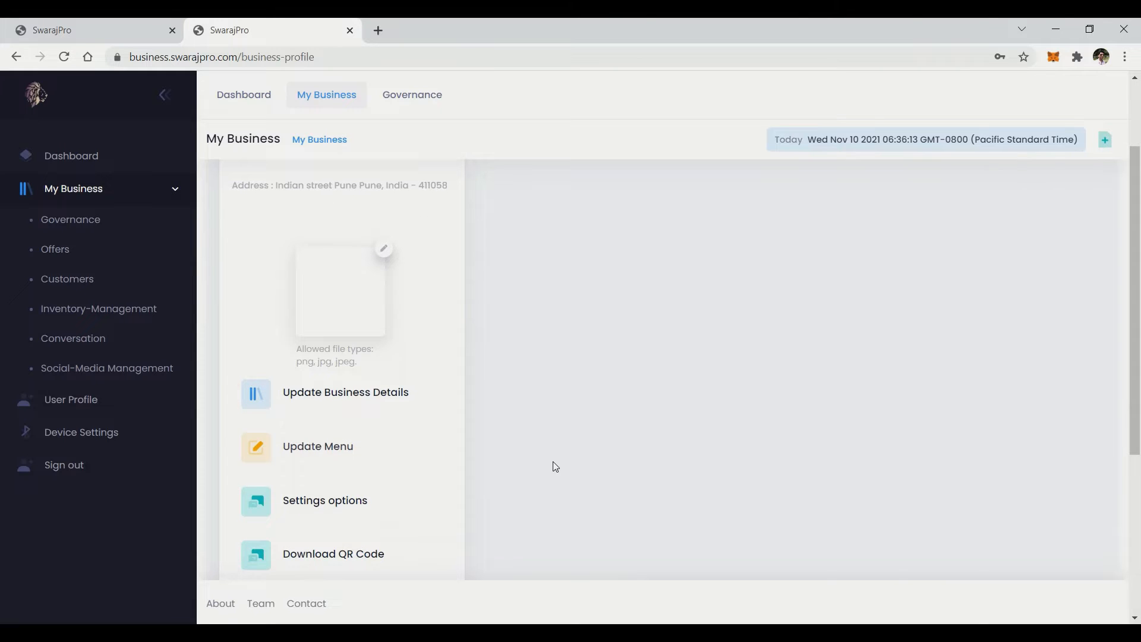
pyautogui.scroll(-2, 555, 468)
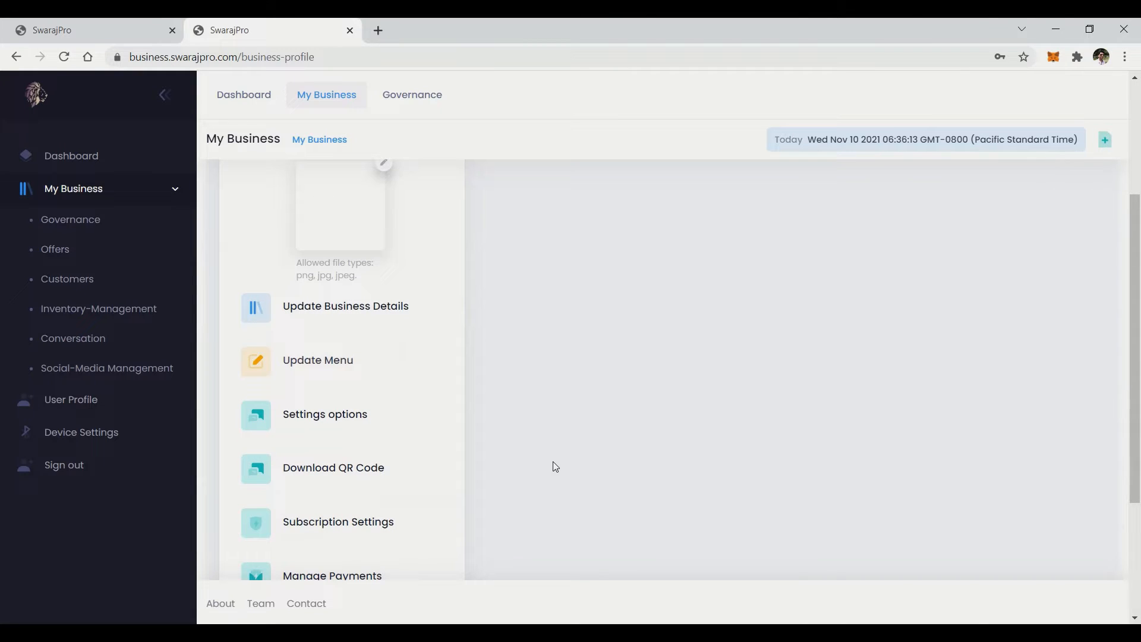
pyautogui.scroll(-1, 555, 467)
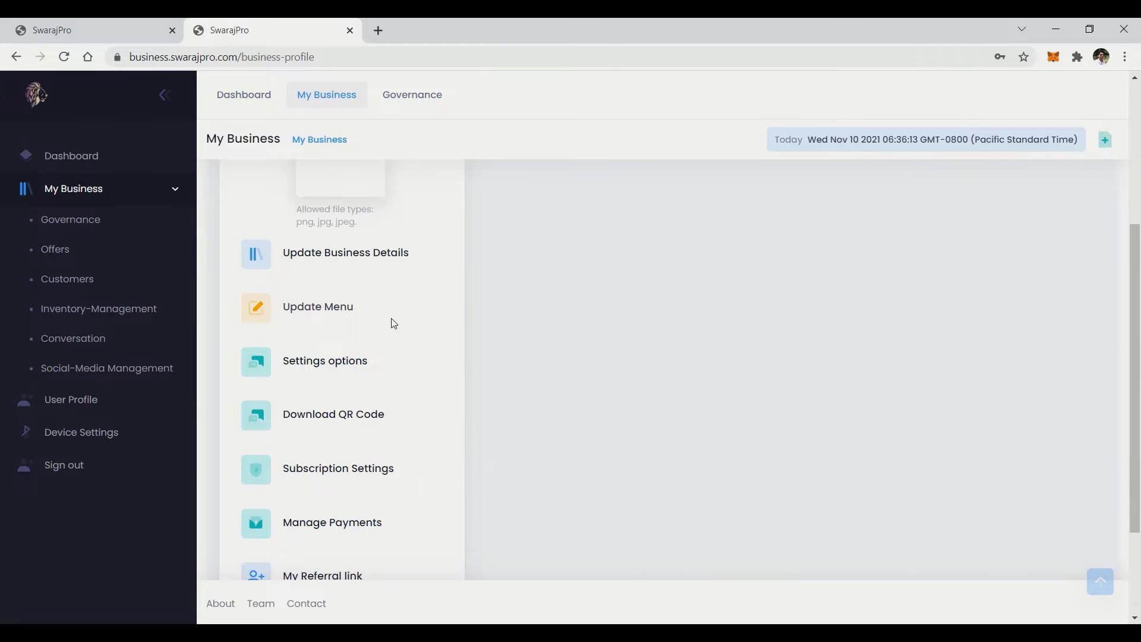
pyautogui.click(315, 261)
pyautogui.scroll(-1, 543, 480)
pyautogui.scroll(-3, 543, 480)
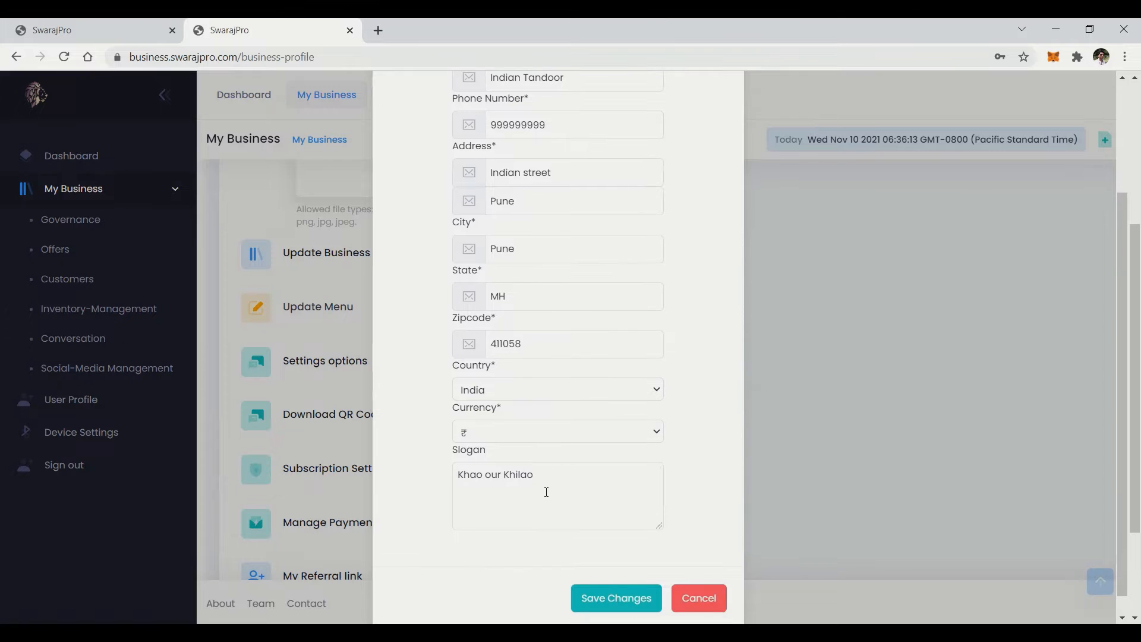
pyautogui.click(595, 600)
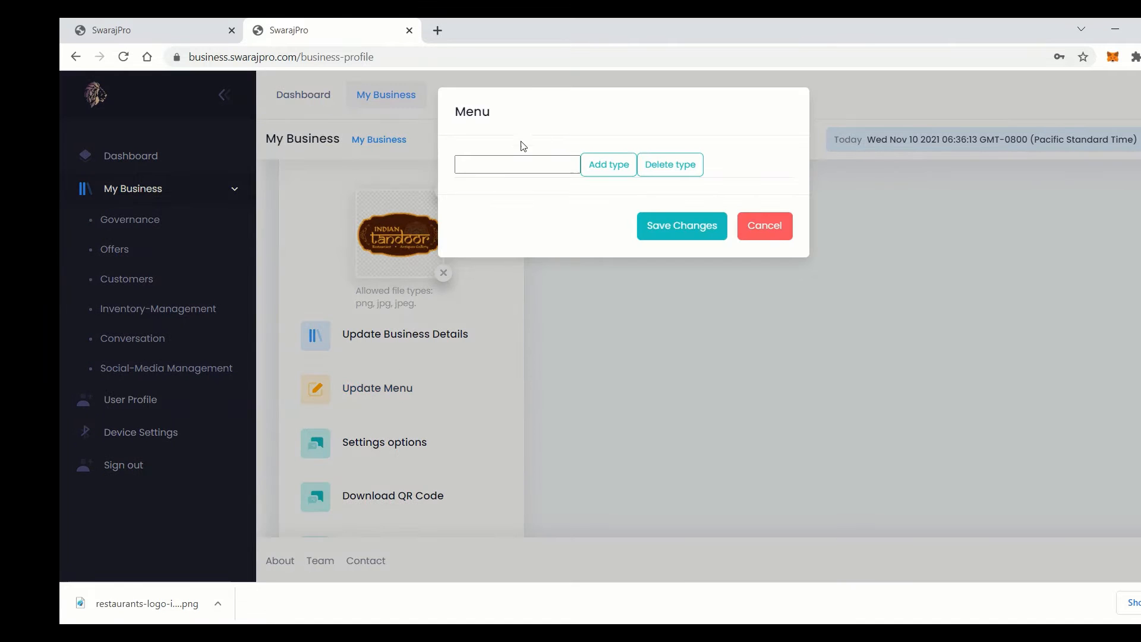
# Add a new menu category named Starter
pyautogui.click(474, 163)
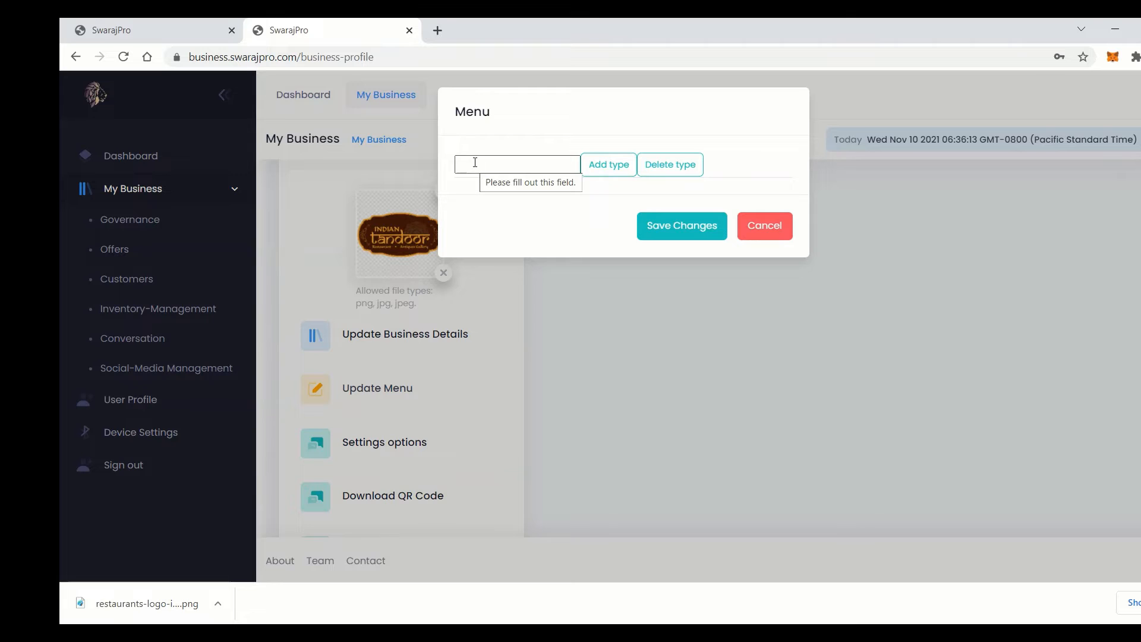
pyautogui.click(520, 162)
pyautogui.write('Starter')
pyautogui.click(610, 167)
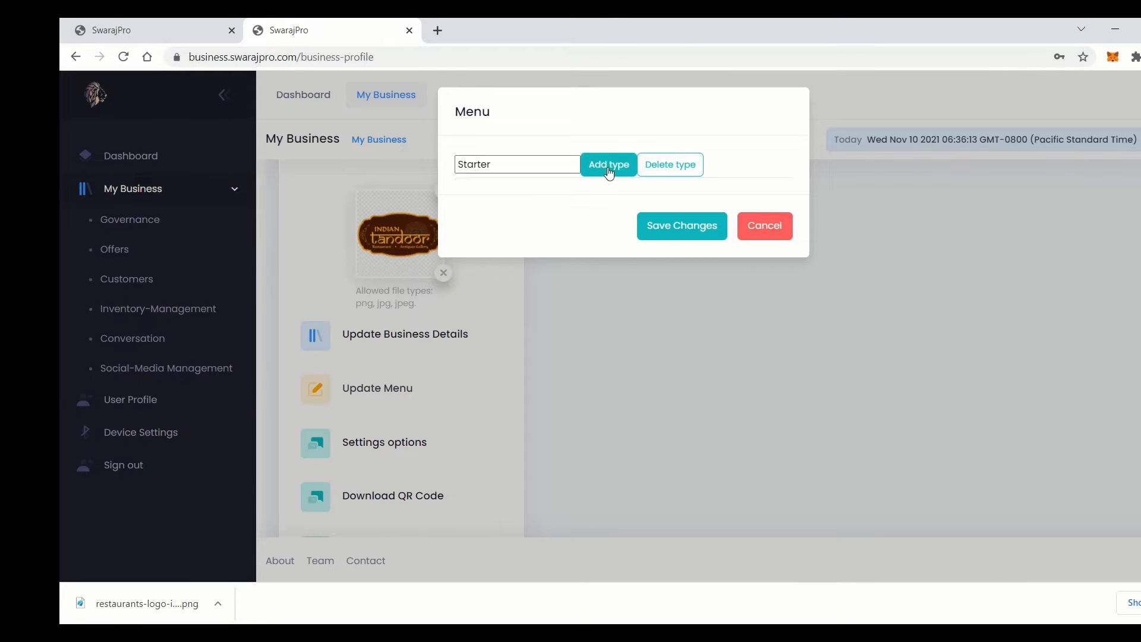
# Add Chicken 65 at price 499 with the chicken-65.jpg photo to Starter
pyautogui.click(489, 219)
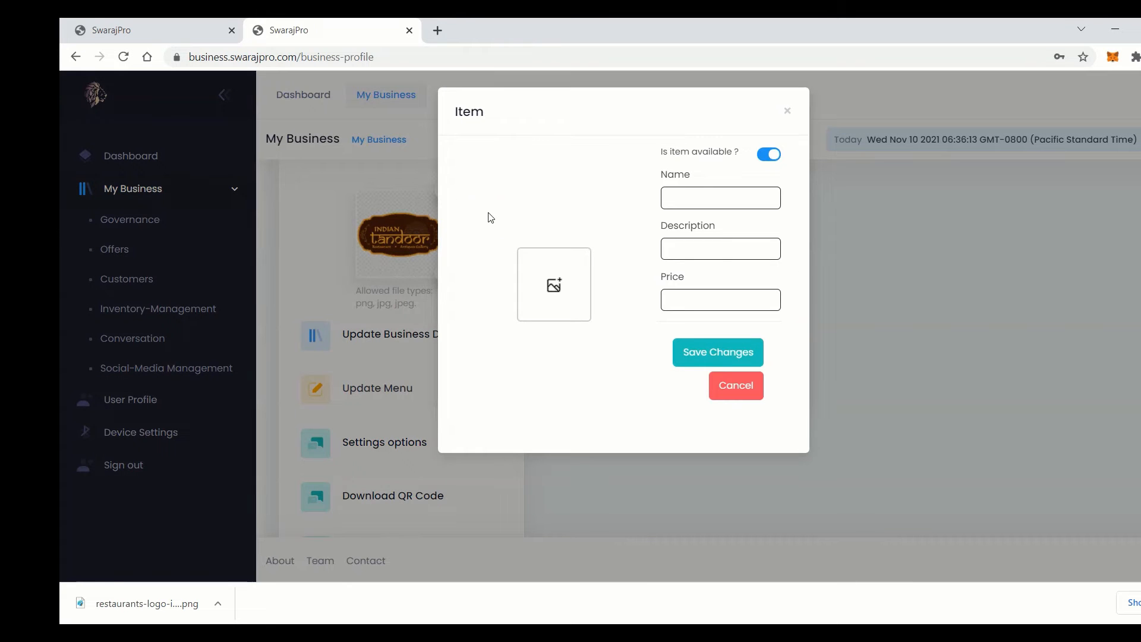
pyautogui.click(555, 281)
pyautogui.doubleClick(483, 158)
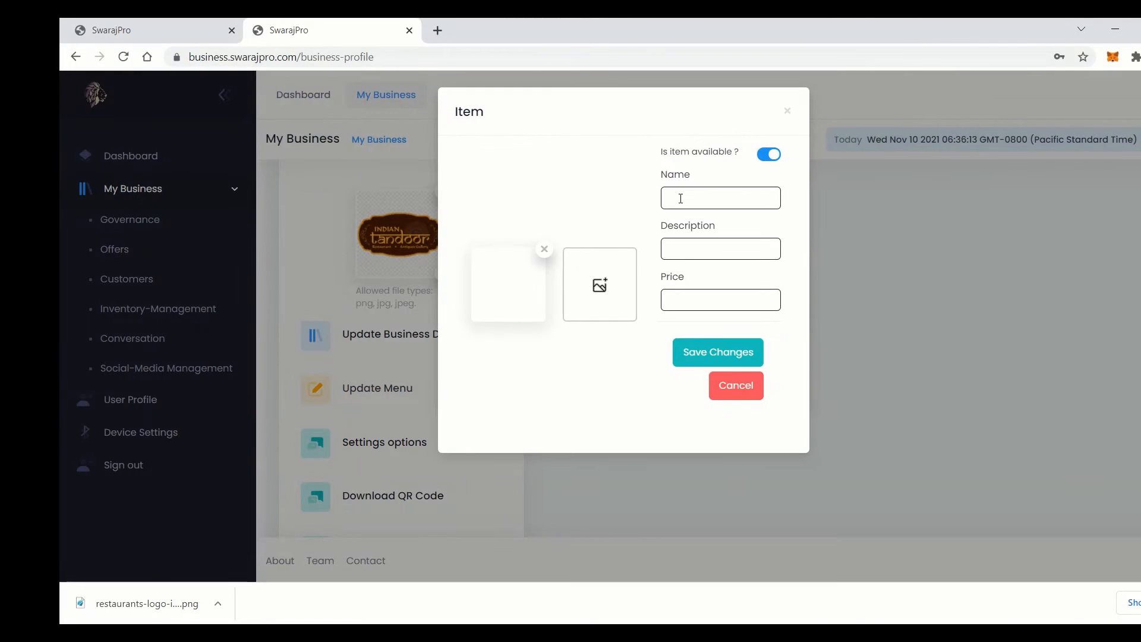
pyautogui.click(681, 198)
pyautogui.write('Chicken')
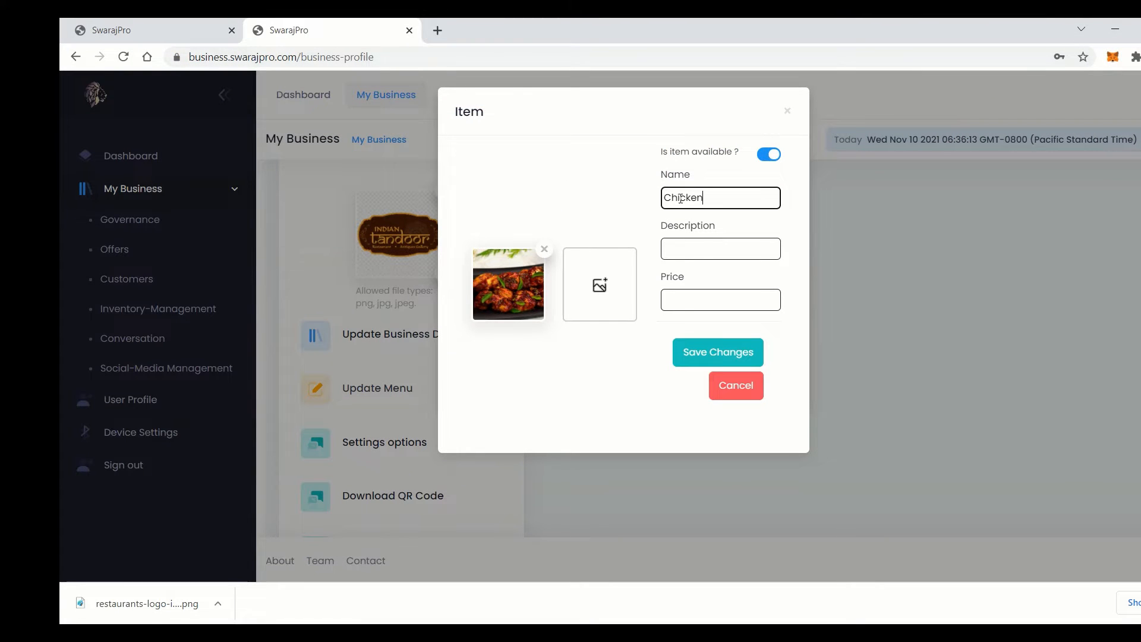
pyautogui.write(' 65')
pyautogui.click(703, 302)
pyautogui.write('499')
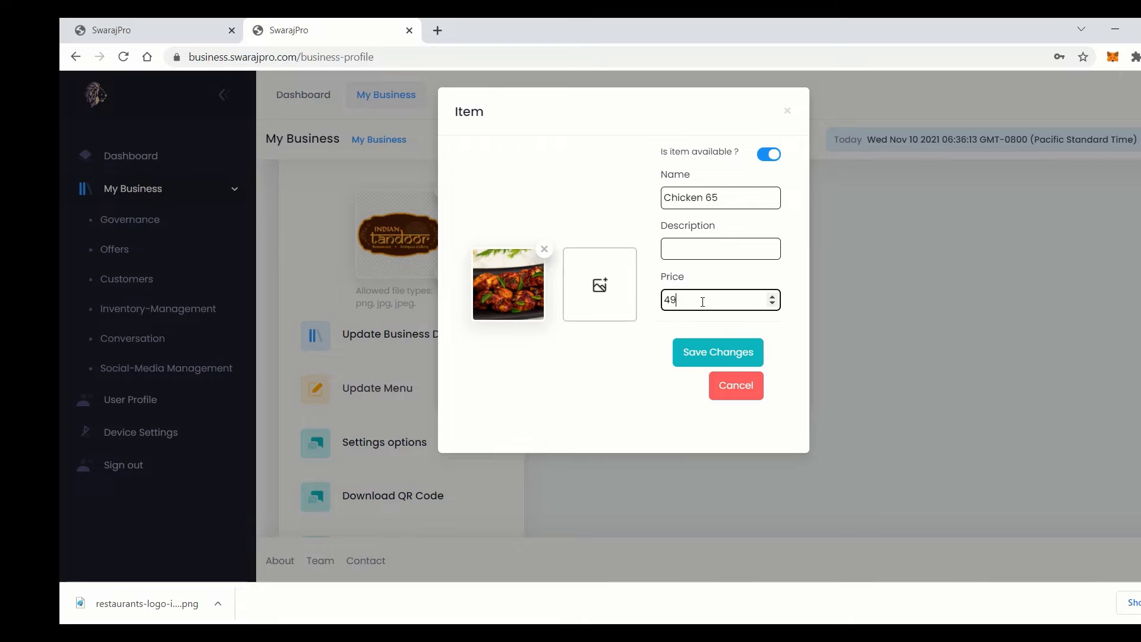
pyautogui.click(696, 352)
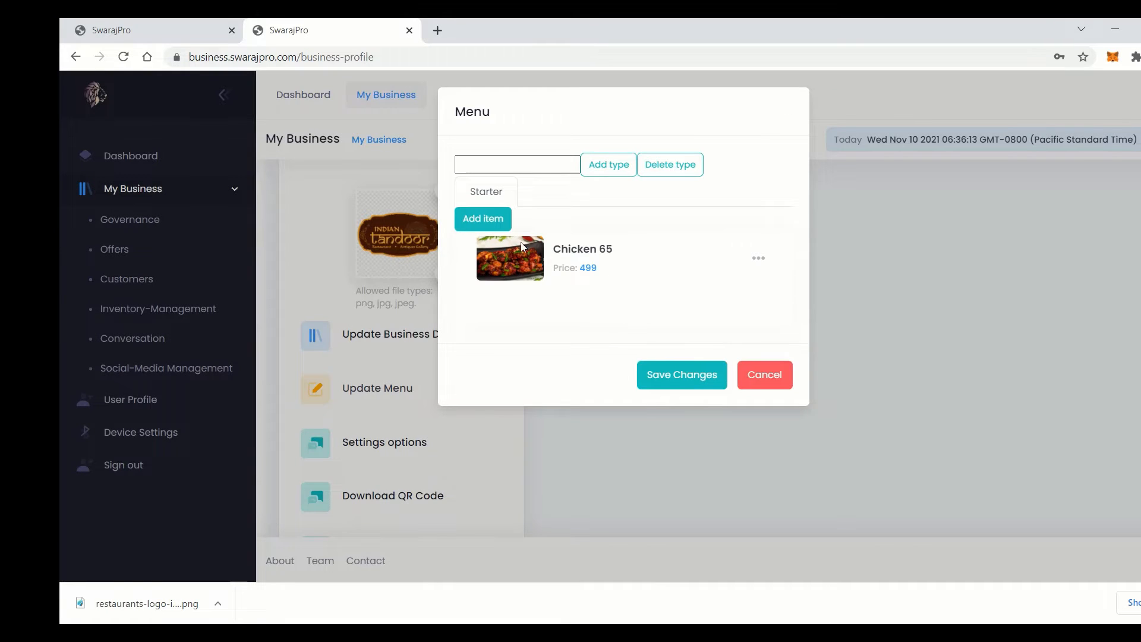
pyautogui.click(485, 219)
# Add Chicken Lollipop at price 399 with its photo to Starter
pyautogui.click(554, 285)
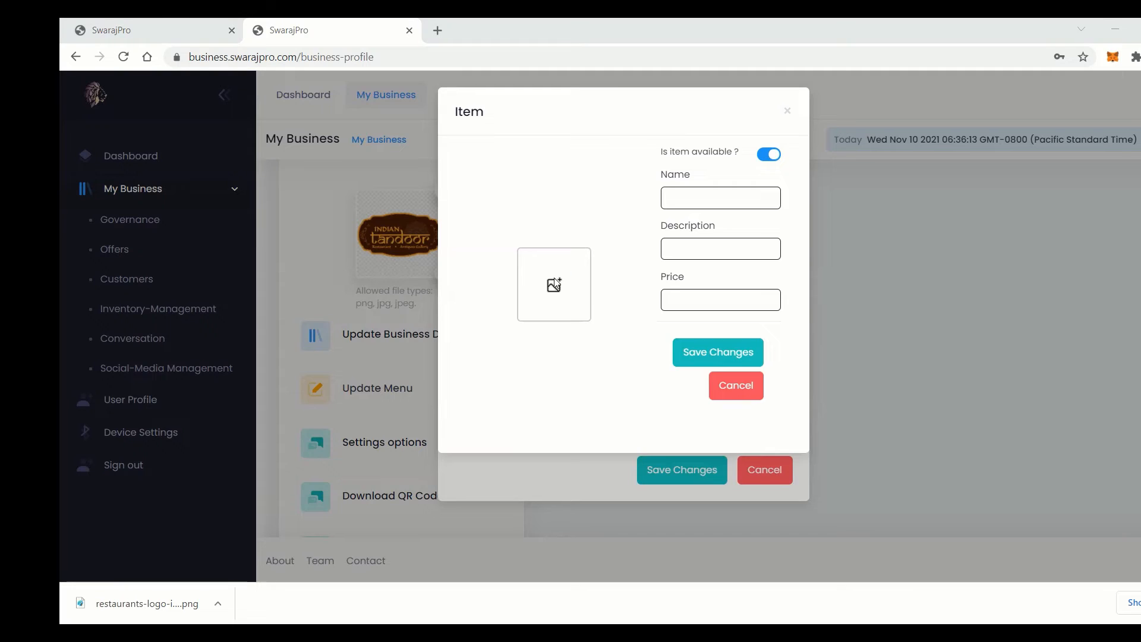
pyautogui.doubleClick(398, 145)
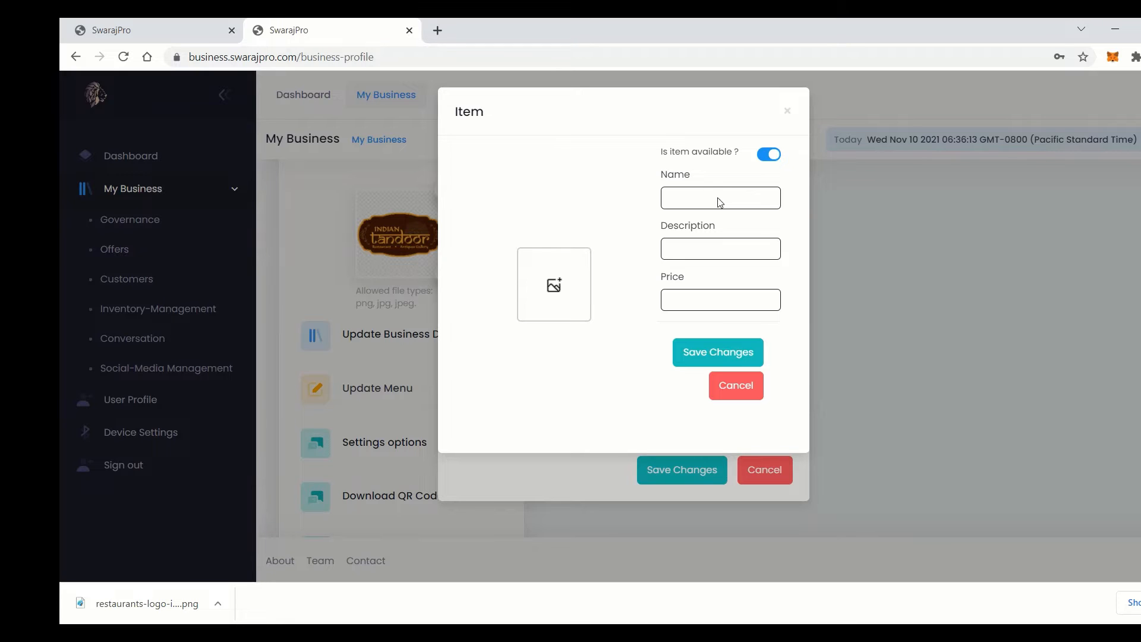
pyautogui.click(683, 197)
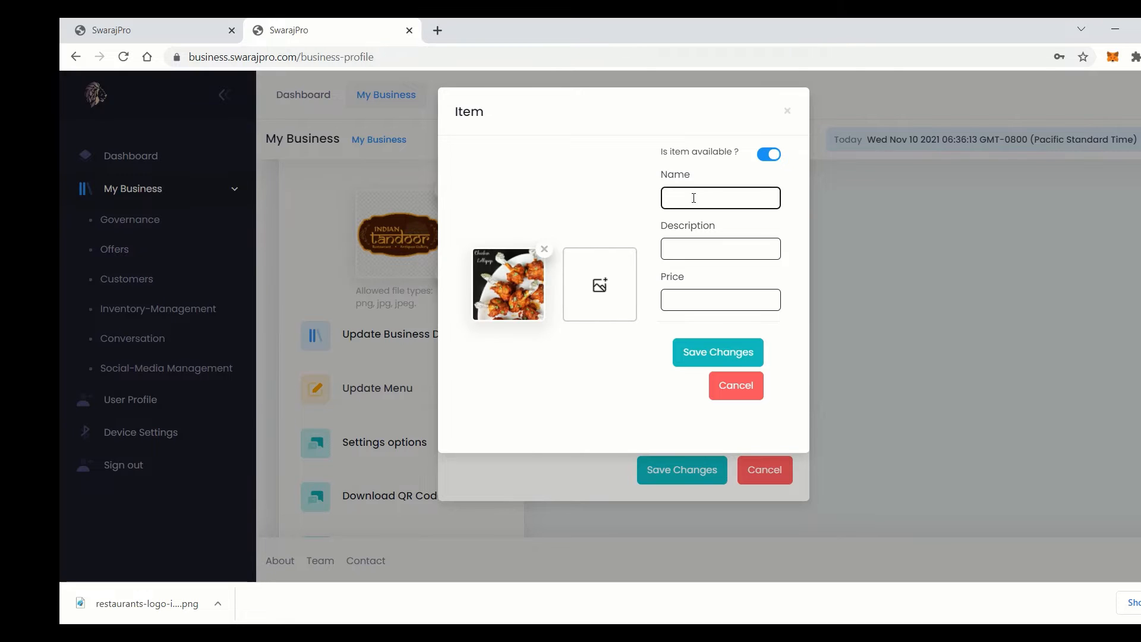
pyautogui.write('Chicken Lollipop')
pyautogui.click(691, 302)
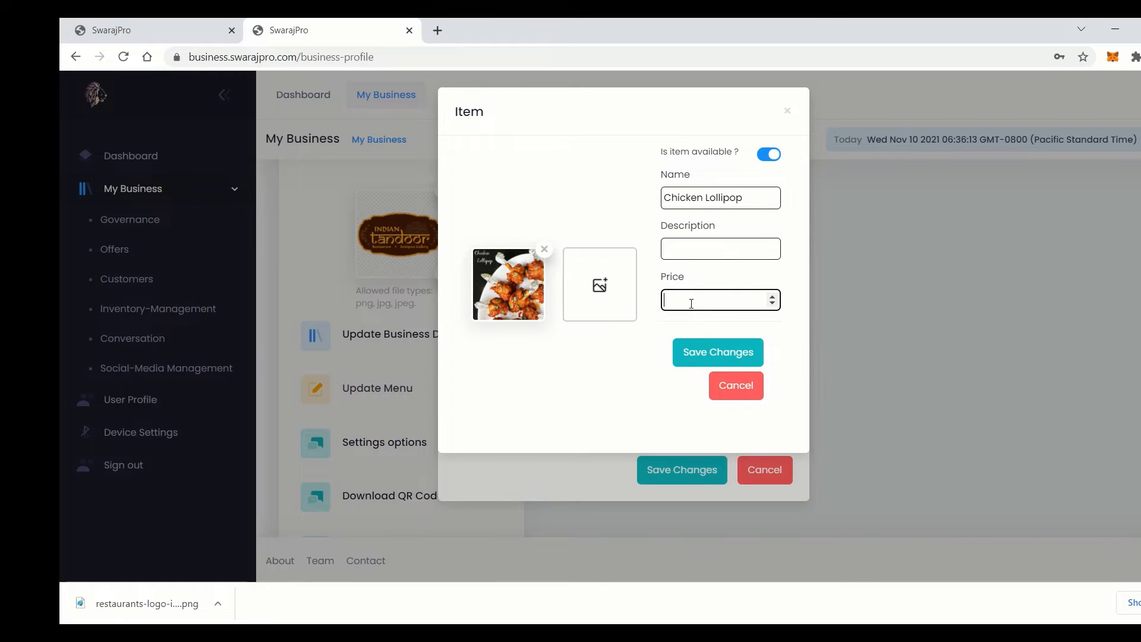
pyautogui.write('399')
pyautogui.click(718, 352)
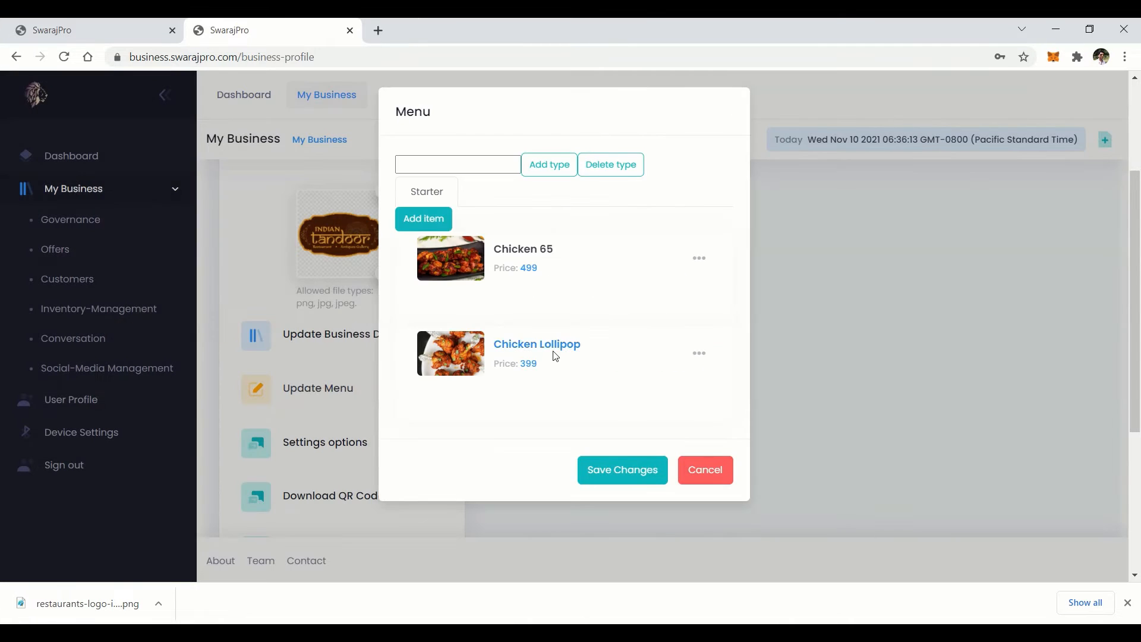
# Add Samosa at price 49 with the samosa.jpg photo
pyautogui.click(429, 220)
pyautogui.click(504, 296)
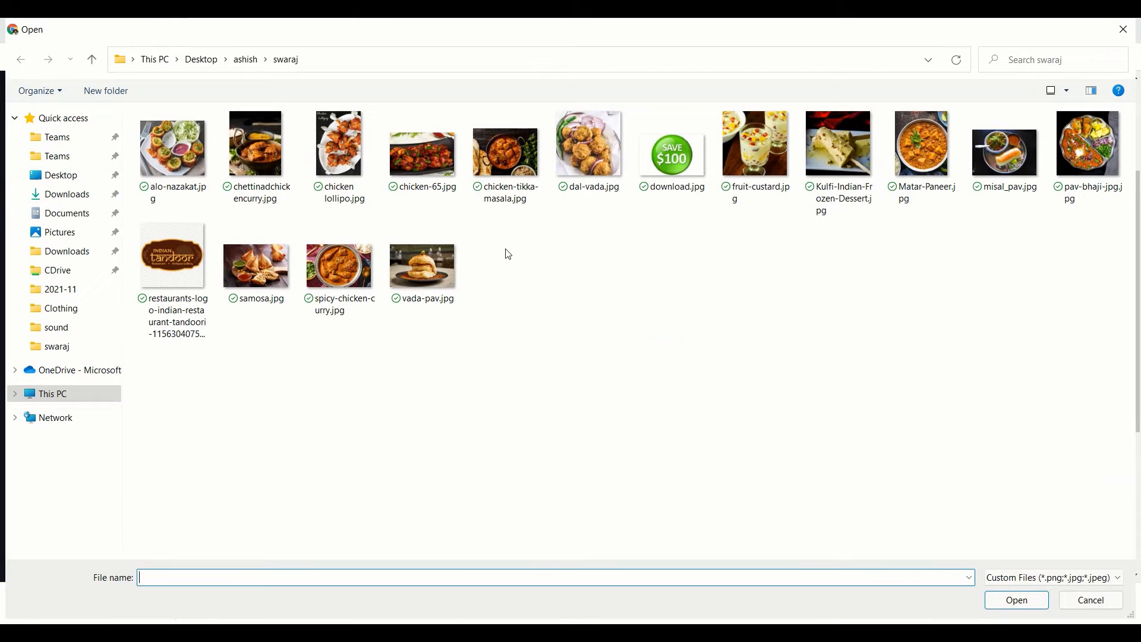
pyautogui.doubleClick(259, 266)
pyautogui.click(641, 186)
pyautogui.write('Samosa')
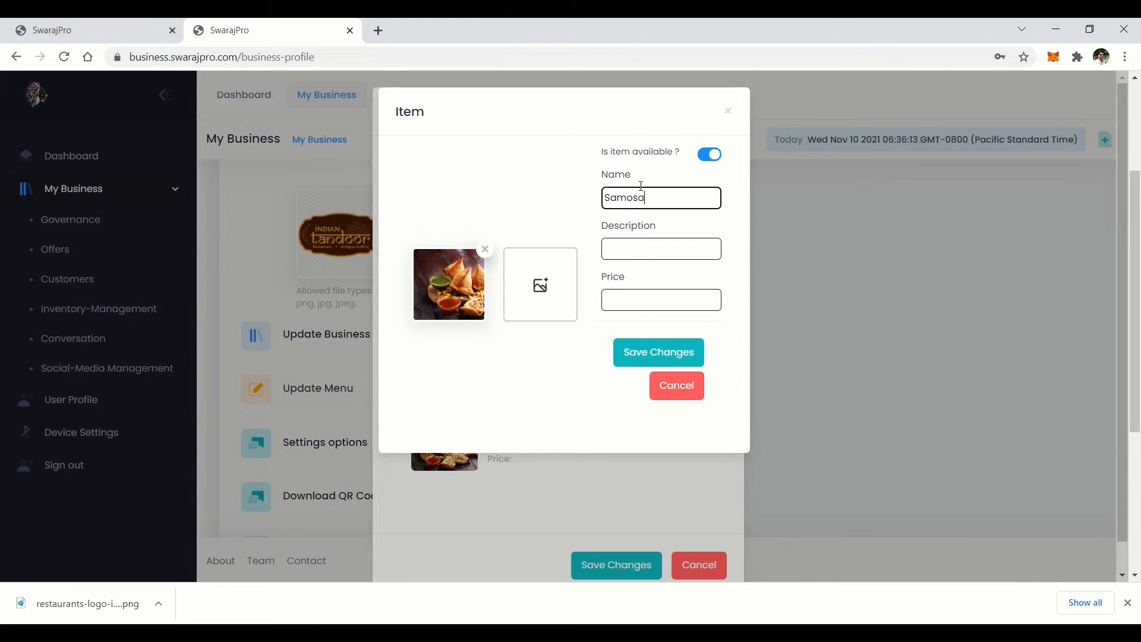
pyautogui.click(630, 298)
pyautogui.write('49')
pyautogui.click(658, 353)
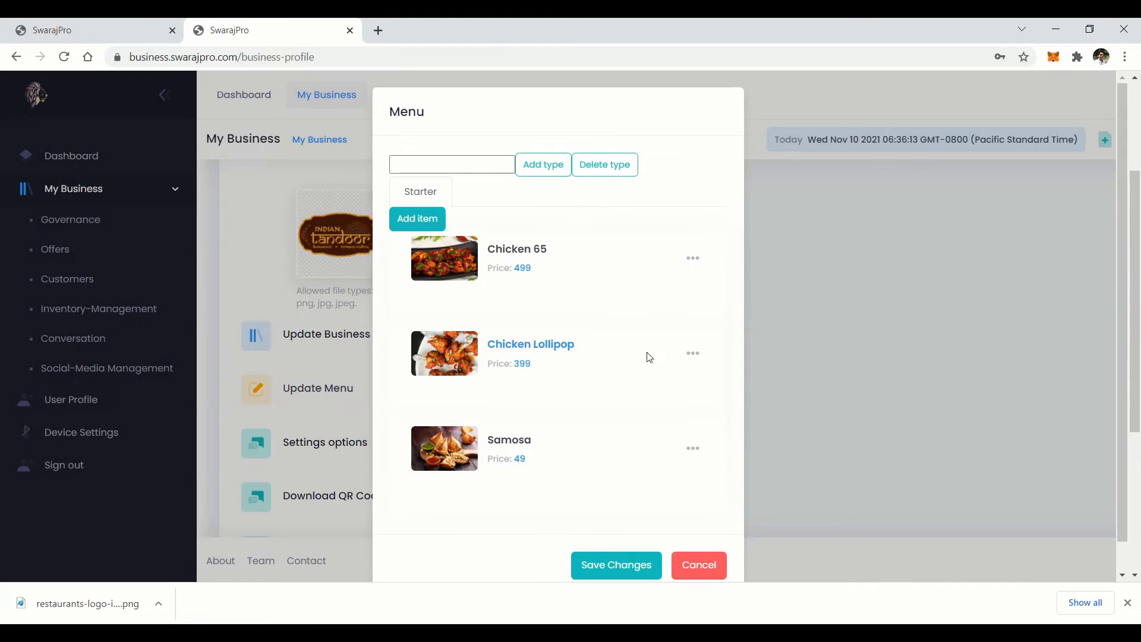
# Add Vada Pav at price 49 with the vada-pav.jpg photo
pyautogui.click(425, 229)
pyautogui.click(491, 273)
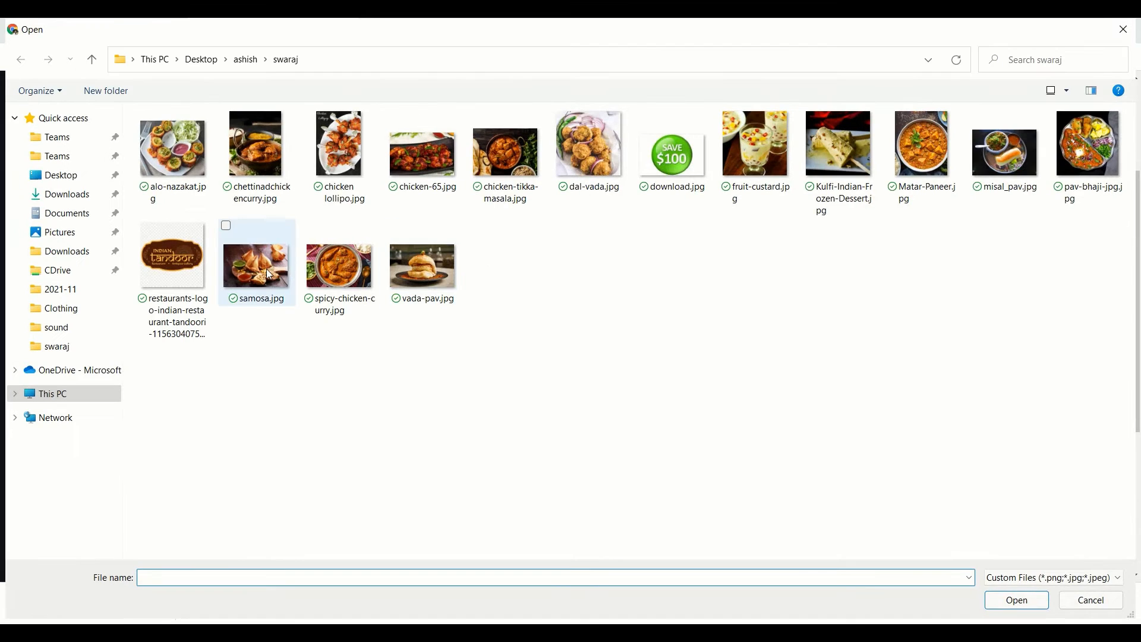
pyautogui.doubleClick(423, 268)
pyautogui.click(635, 198)
pyautogui.write('Vad')
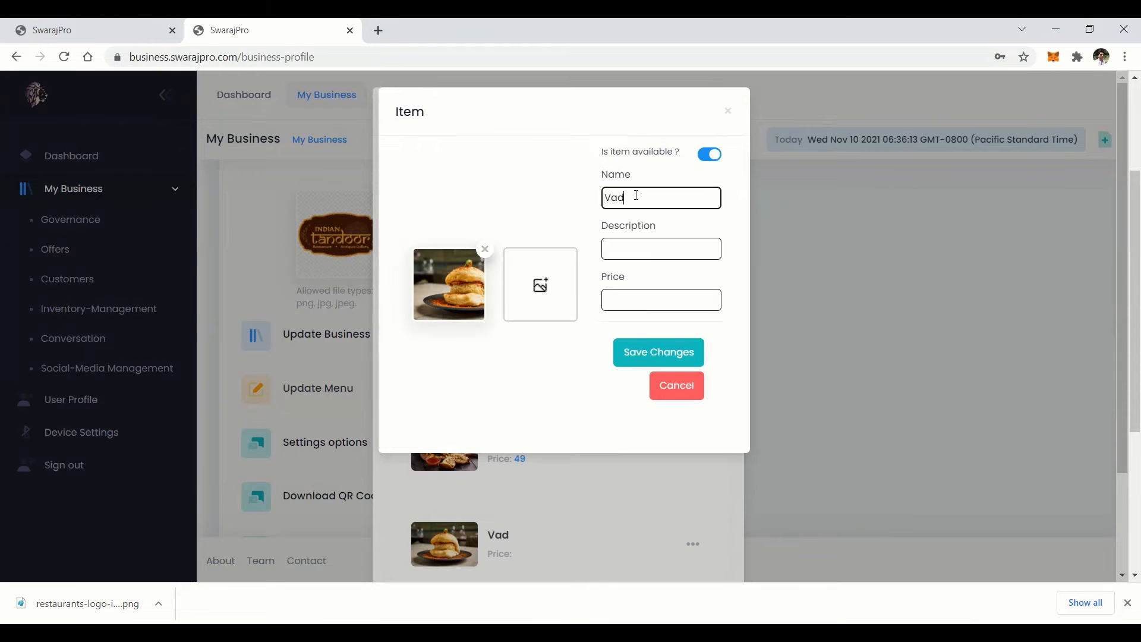
pyautogui.write('a Pav')
pyautogui.click(629, 299)
pyautogui.write('49')
pyautogui.click(642, 355)
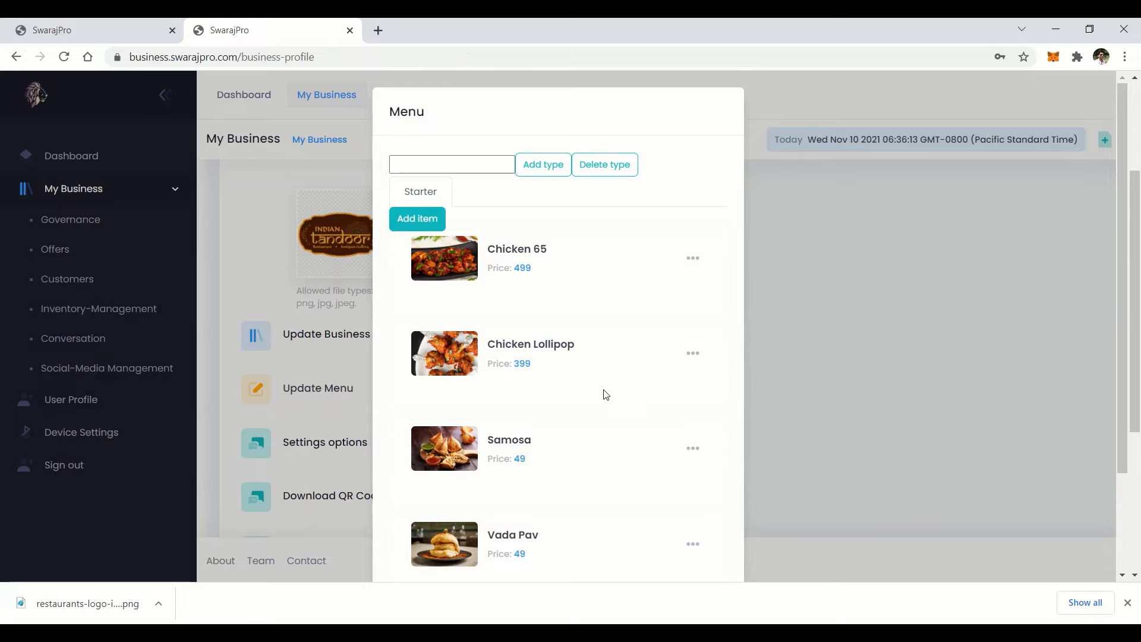
pyautogui.scroll(1, 603, 395)
# Create a Main Course category and add Chicken Tikka Masala at 799 with its photo
pyautogui.write('Main Course')
pyautogui.click(543, 147)
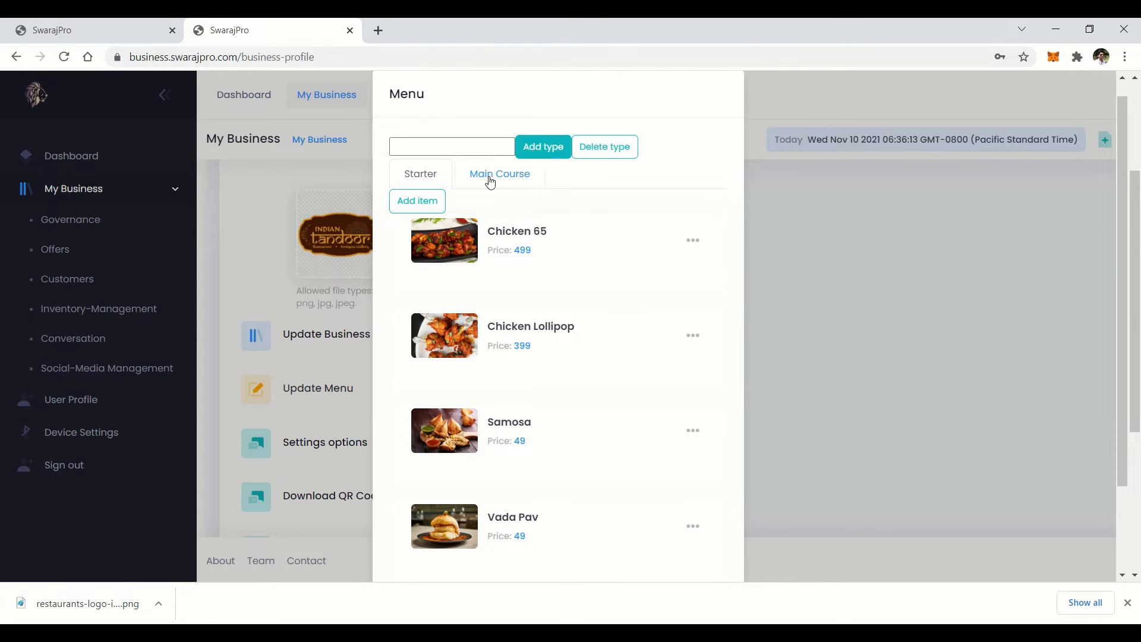
pyautogui.click(494, 174)
pyautogui.click(431, 225)
pyautogui.click(497, 281)
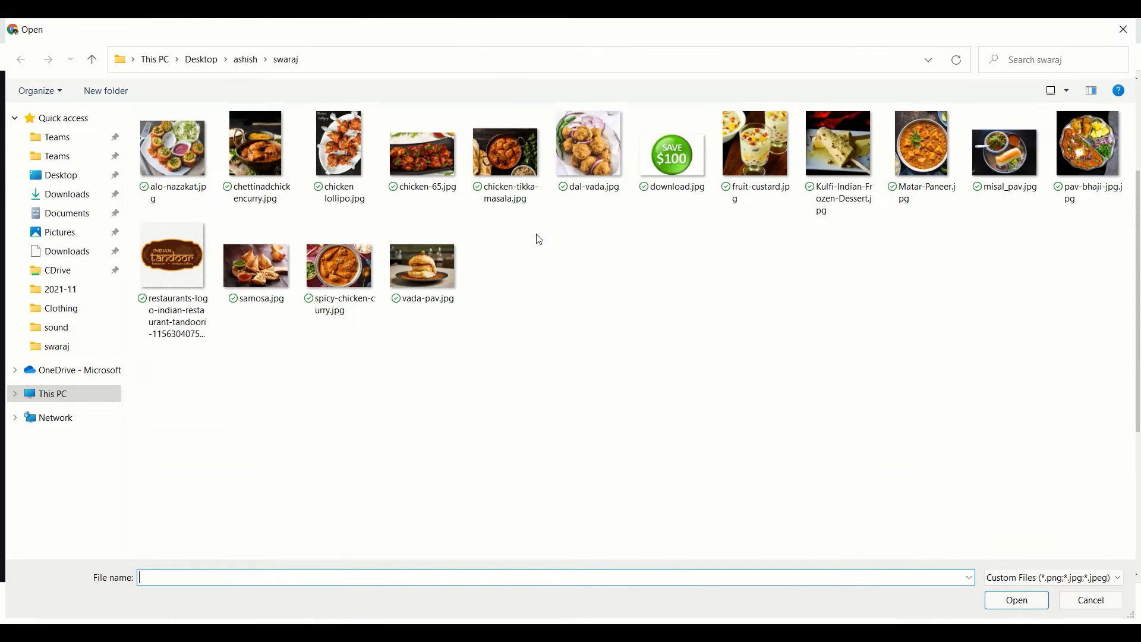
pyautogui.doubleClick(514, 159)
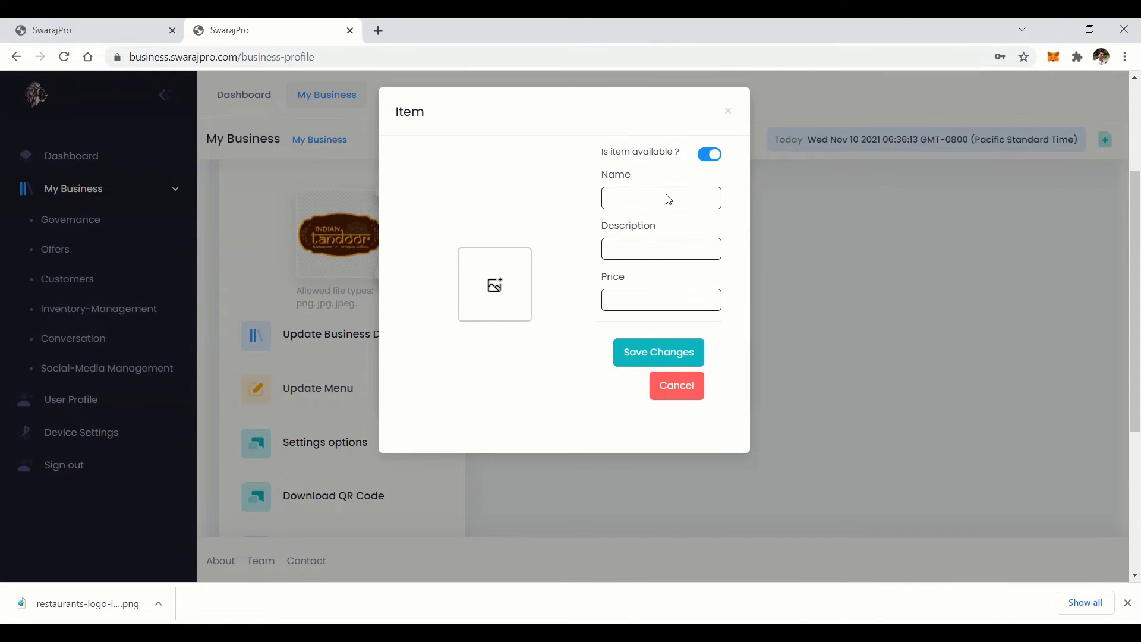
pyautogui.click(636, 200)
pyautogui.write('Chicken Tikka Ma')
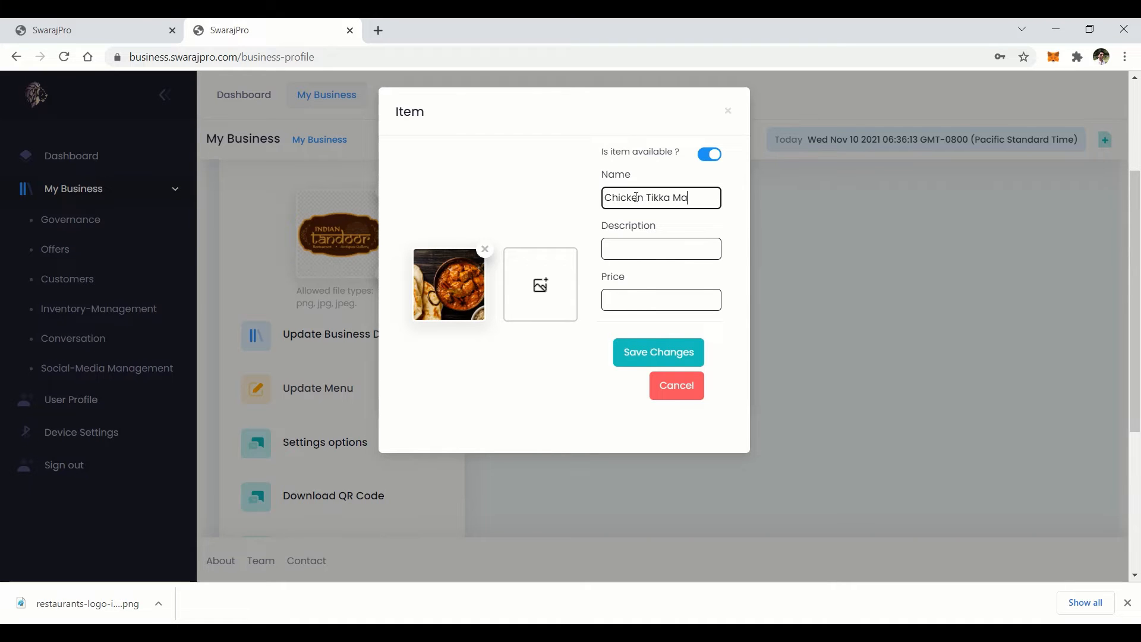
pyautogui.write('sala')
pyautogui.click(622, 297)
pyautogui.write('799')
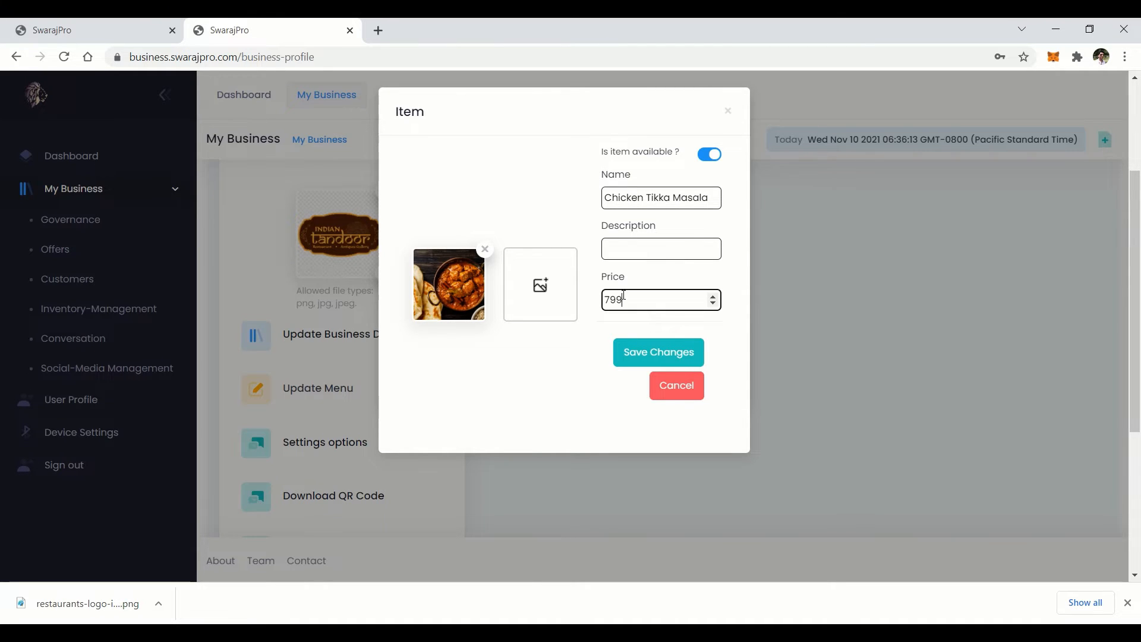
pyautogui.click(639, 358)
# Add Matar Paneer at 799 with the Matar-Paneer.jpg photo, then save the menu
pyautogui.click(434, 221)
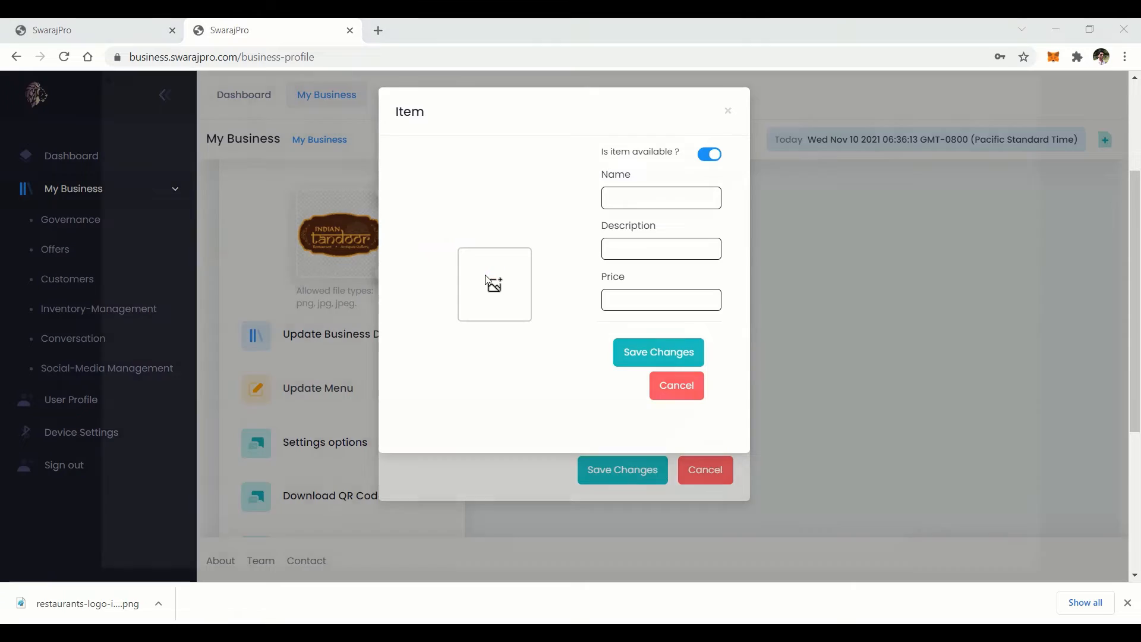
pyautogui.click(490, 282)
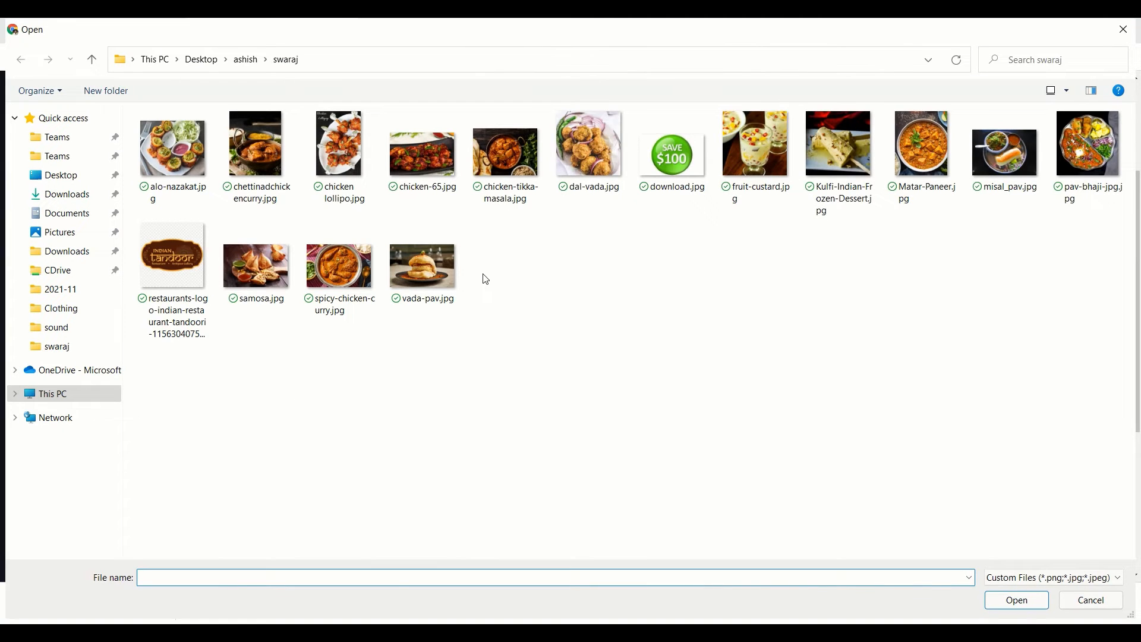
pyautogui.doubleClick(923, 146)
pyautogui.click(663, 197)
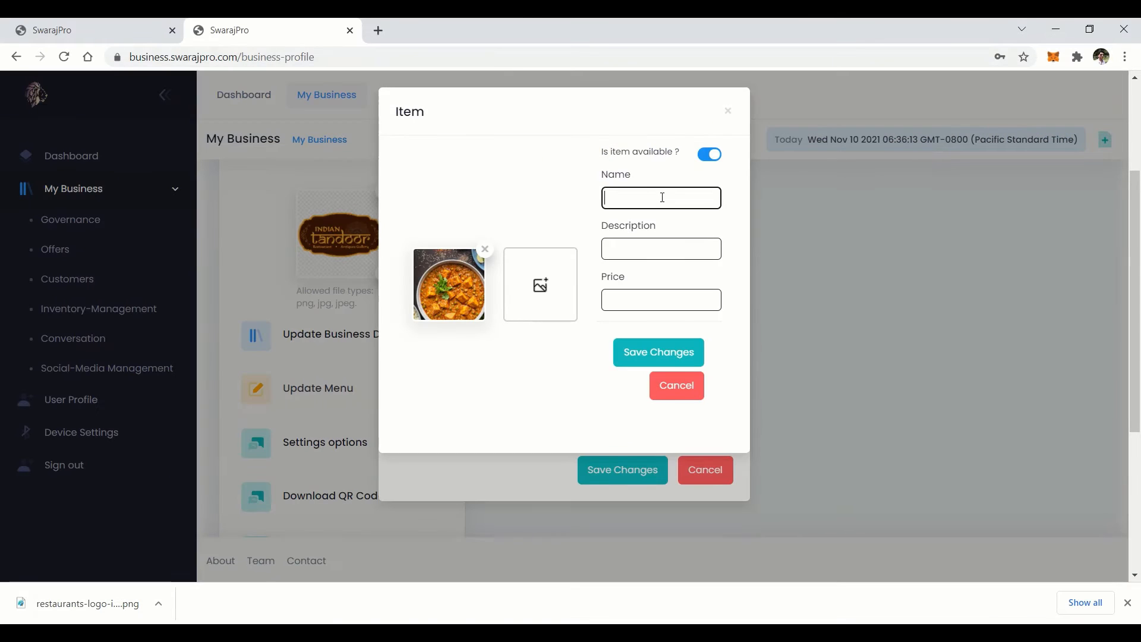
pyautogui.write('Matar Paneer')
pyautogui.press('Tab')
pyautogui.press('Tab')
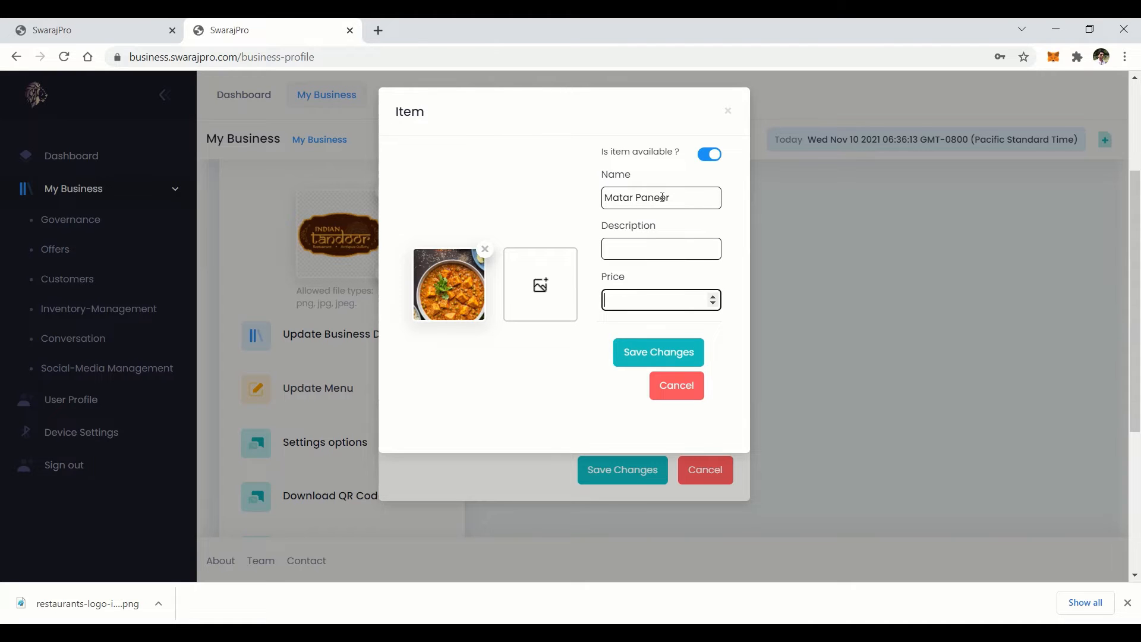
pyautogui.write('799')
pyautogui.click(651, 353)
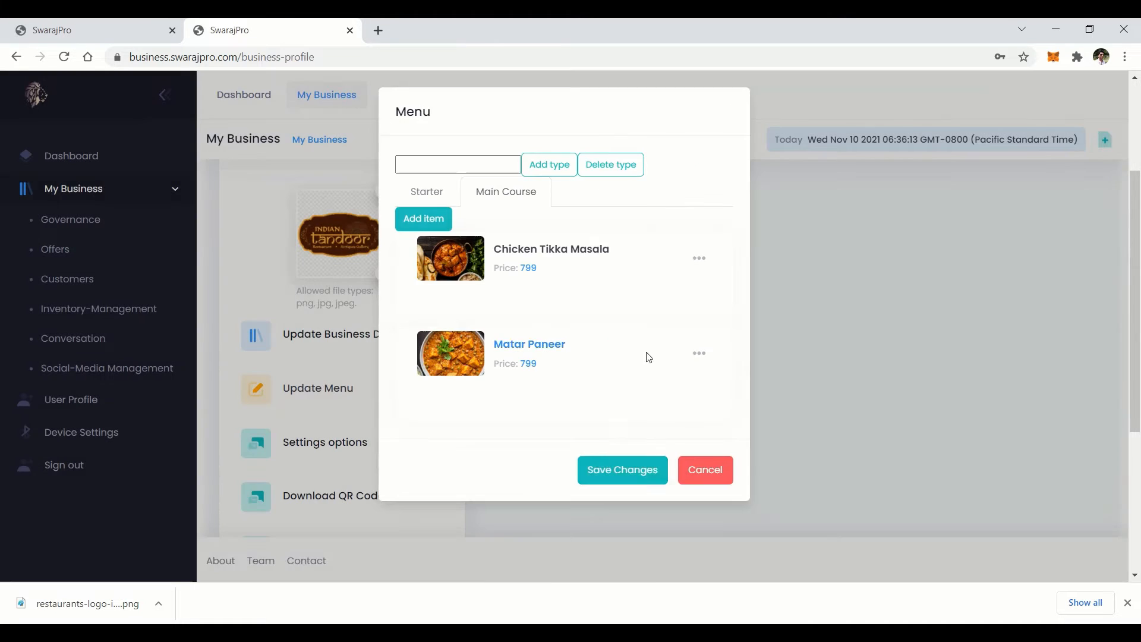
pyautogui.click(607, 471)
pyautogui.scroll(-1, 338, 396)
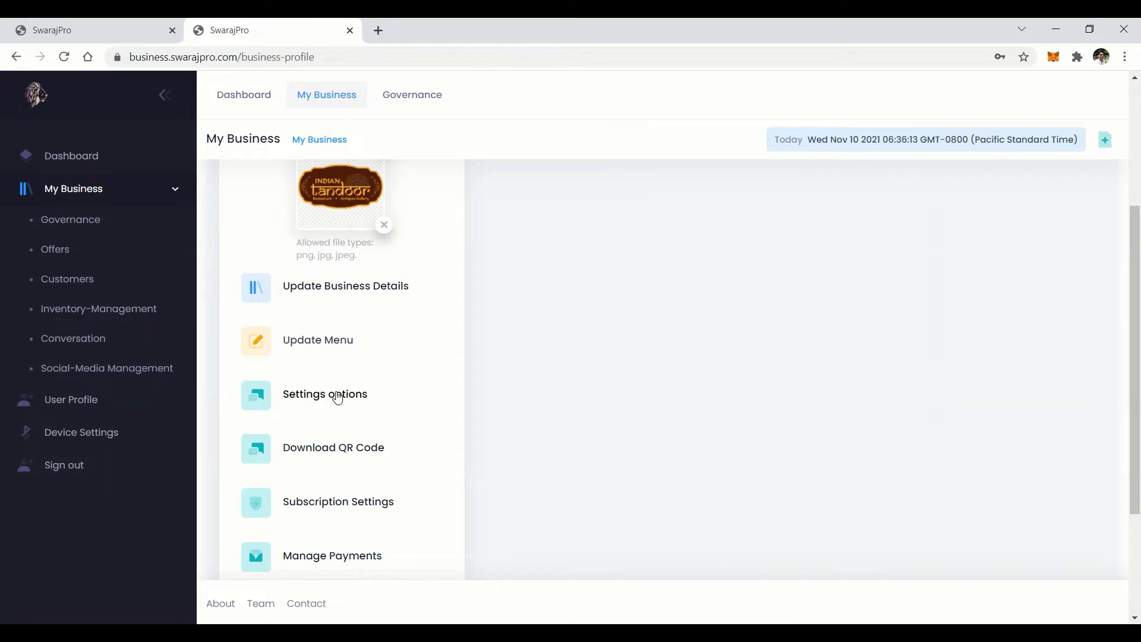
# Enable table-based order management with a table count of 10
pyautogui.click(337, 395)
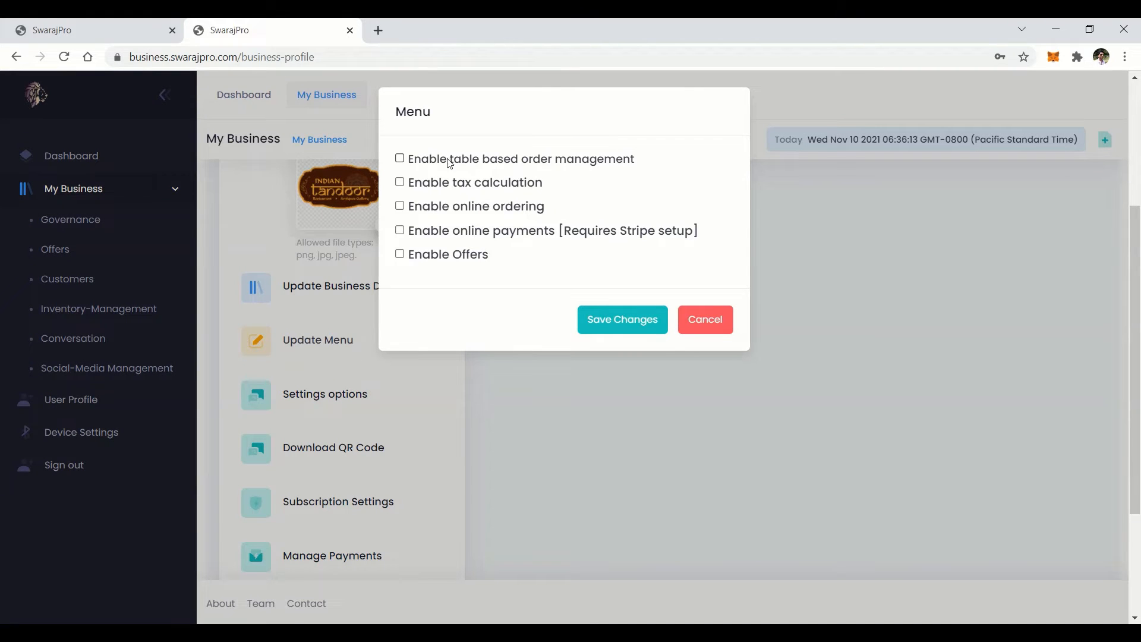
pyautogui.click(400, 159)
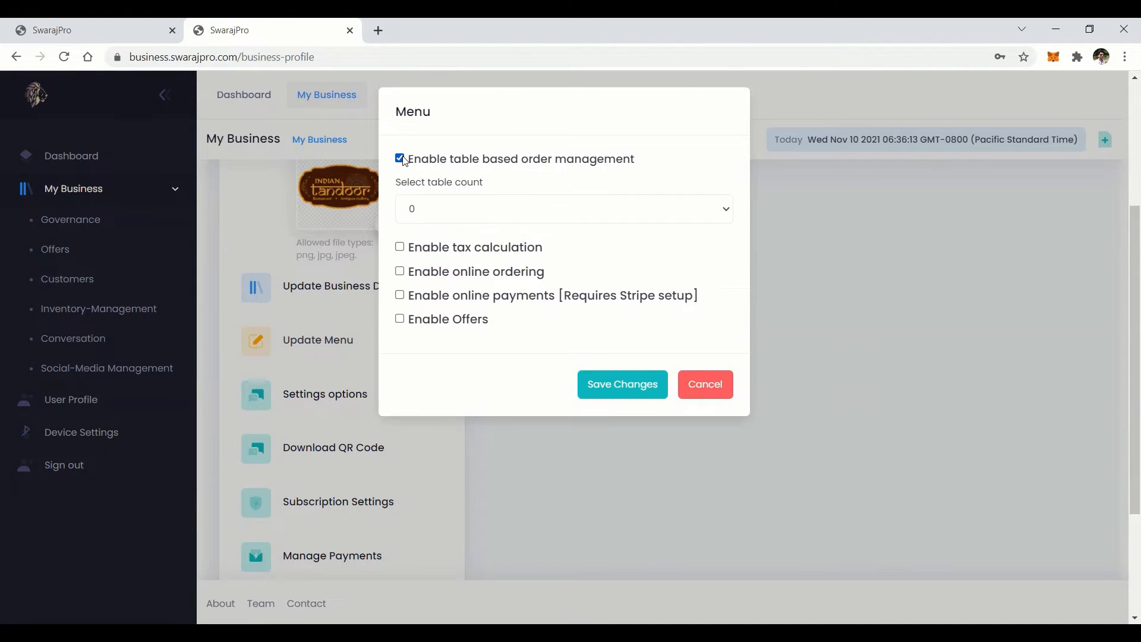
pyautogui.click(443, 208)
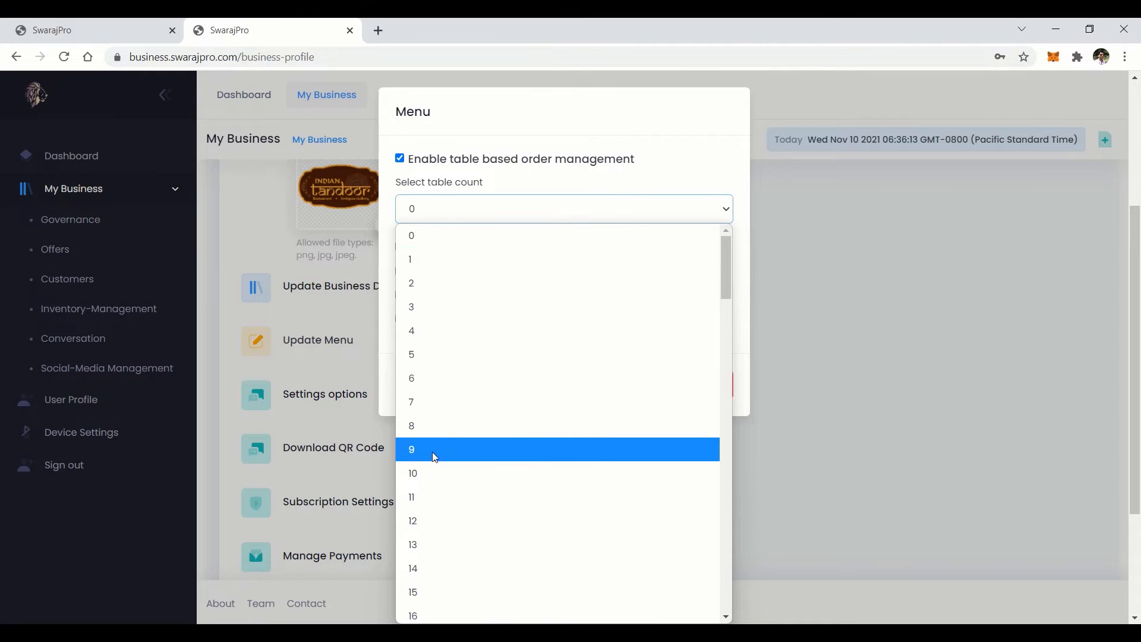
pyautogui.click(430, 474)
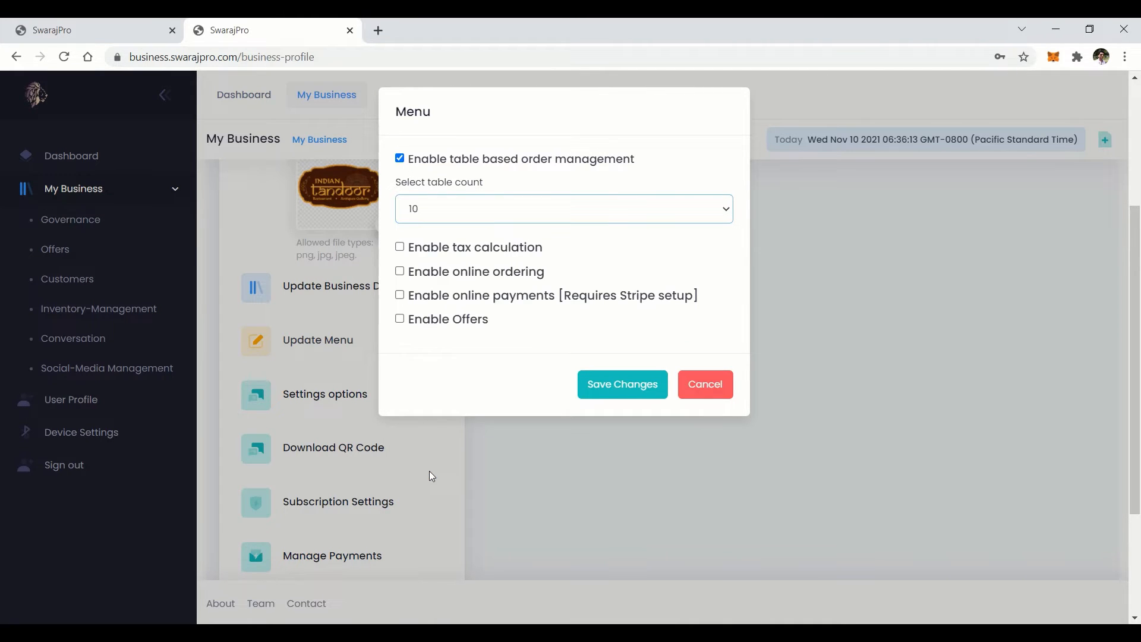
# Enable tax calculation with a GST entry at rate 10 and save the settings
pyautogui.click(399, 247)
pyautogui.click(426, 281)
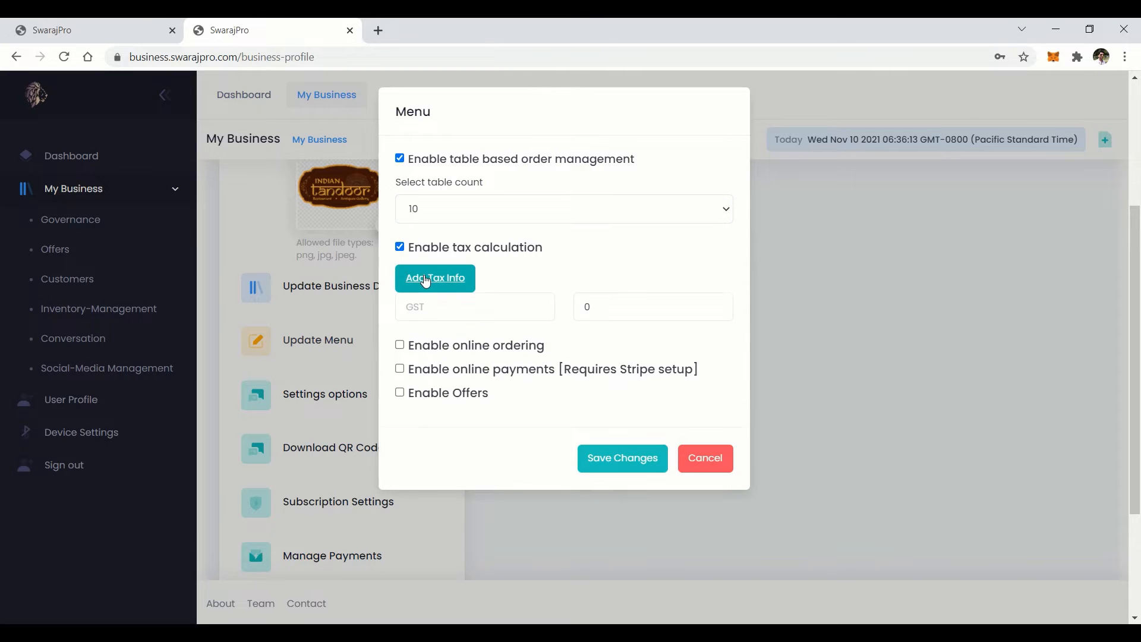
pyautogui.click(442, 304)
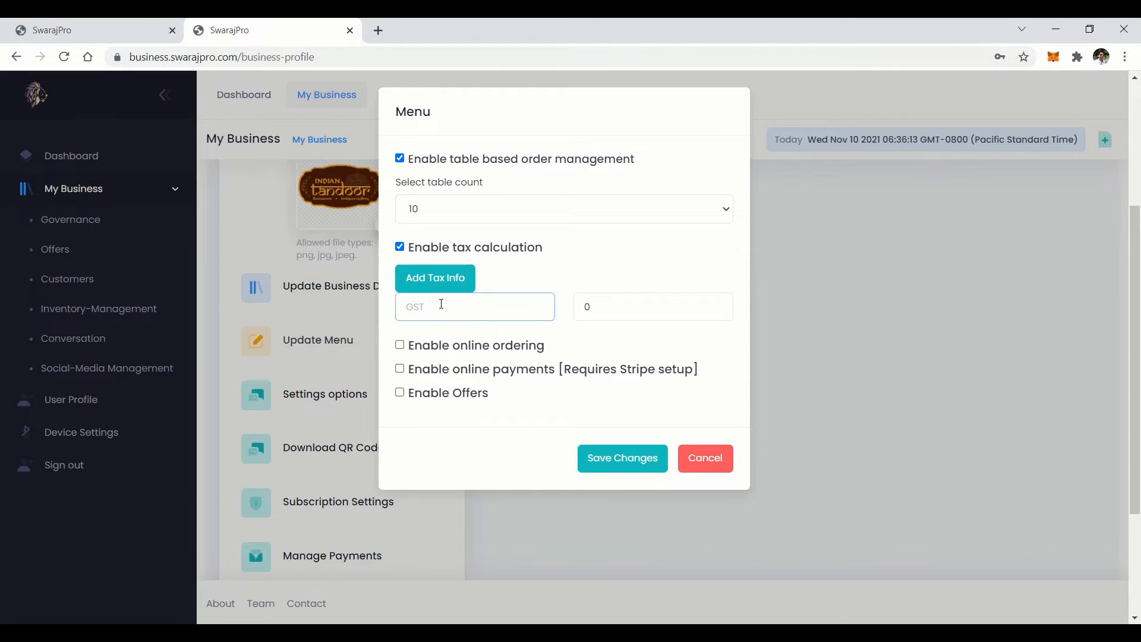
pyautogui.write('GST')
pyautogui.moveTo(606, 307); pyautogui.dragTo(580, 306)
pyautogui.write('10')
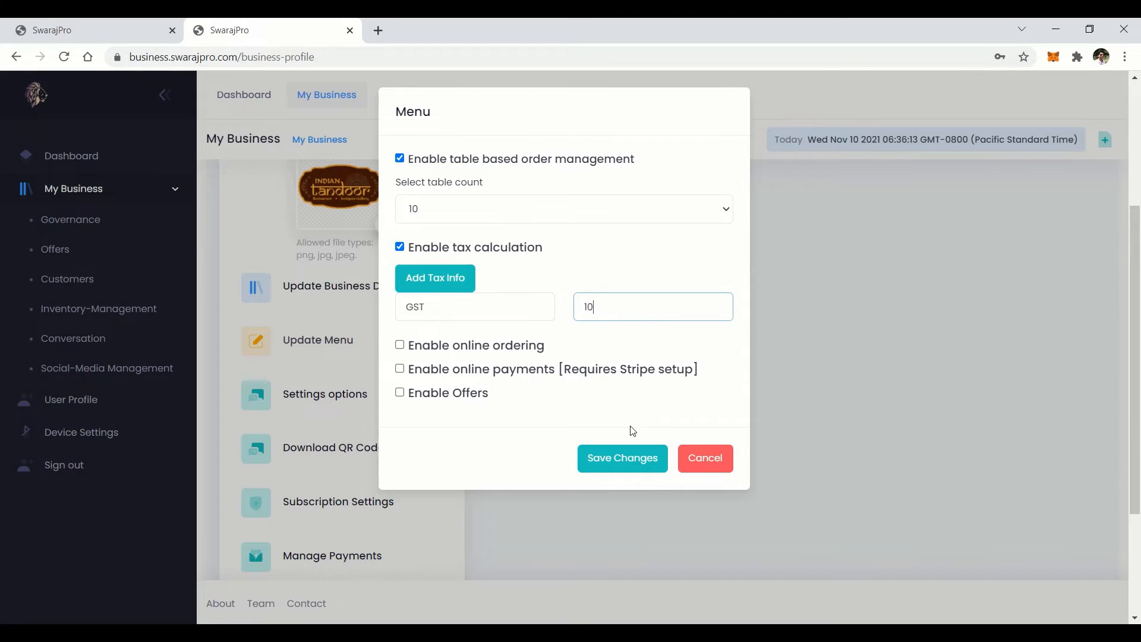
pyautogui.click(606, 462)
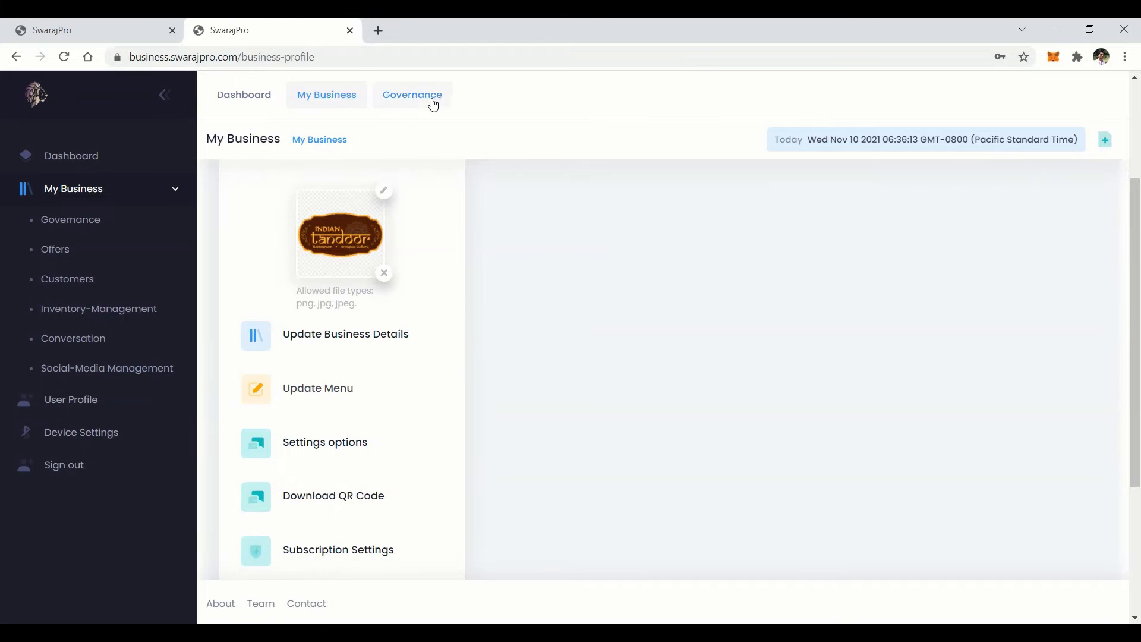
# View the Governance dashboard's Main Course, then Starter dishes, and scroll to the order totals
pyautogui.click(427, 102)
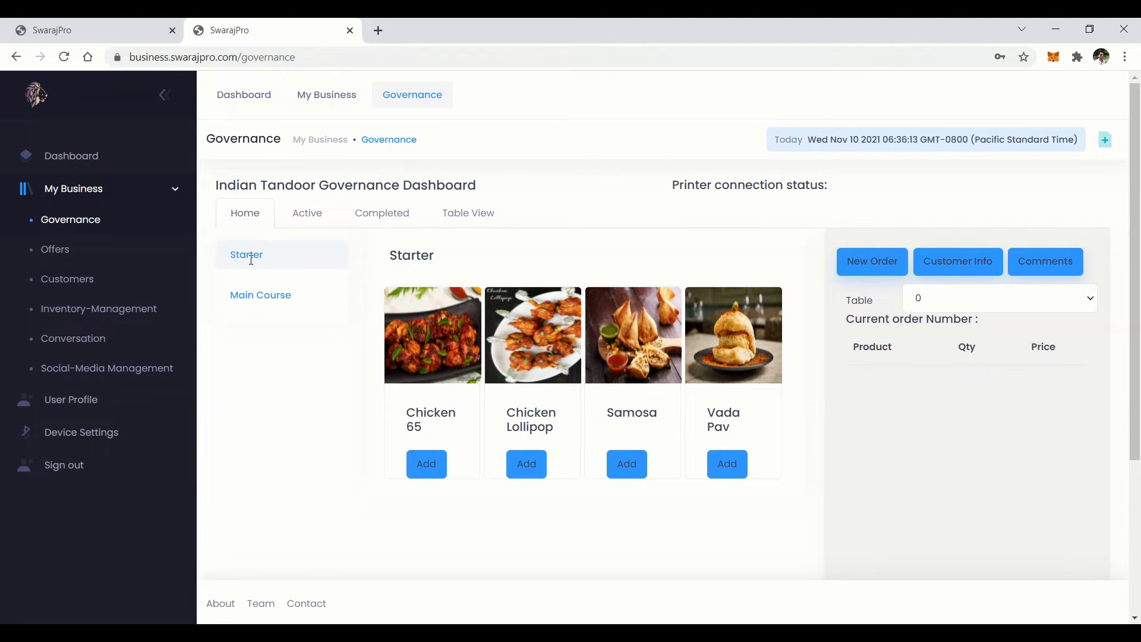
pyautogui.click(256, 296)
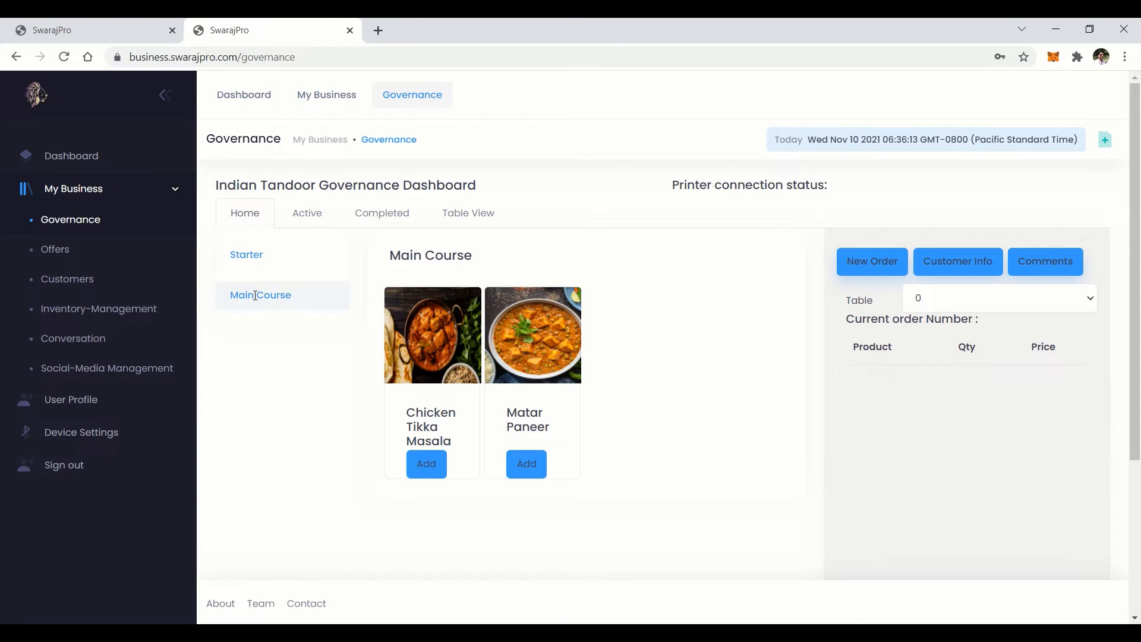
pyautogui.click(246, 256)
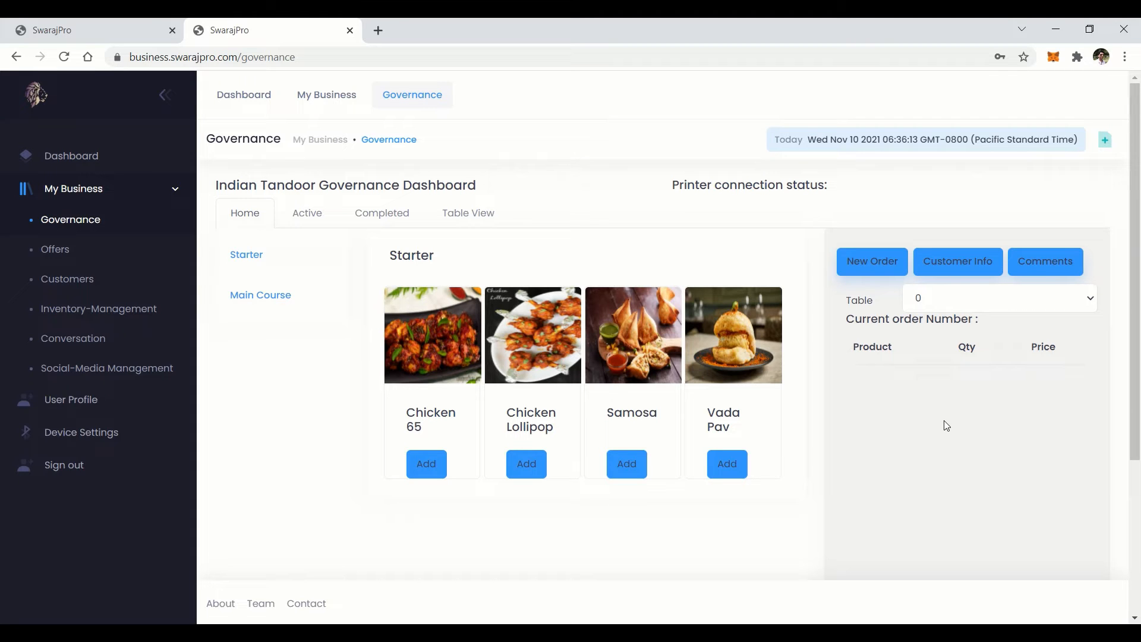
pyautogui.scroll(-2, 947, 426)
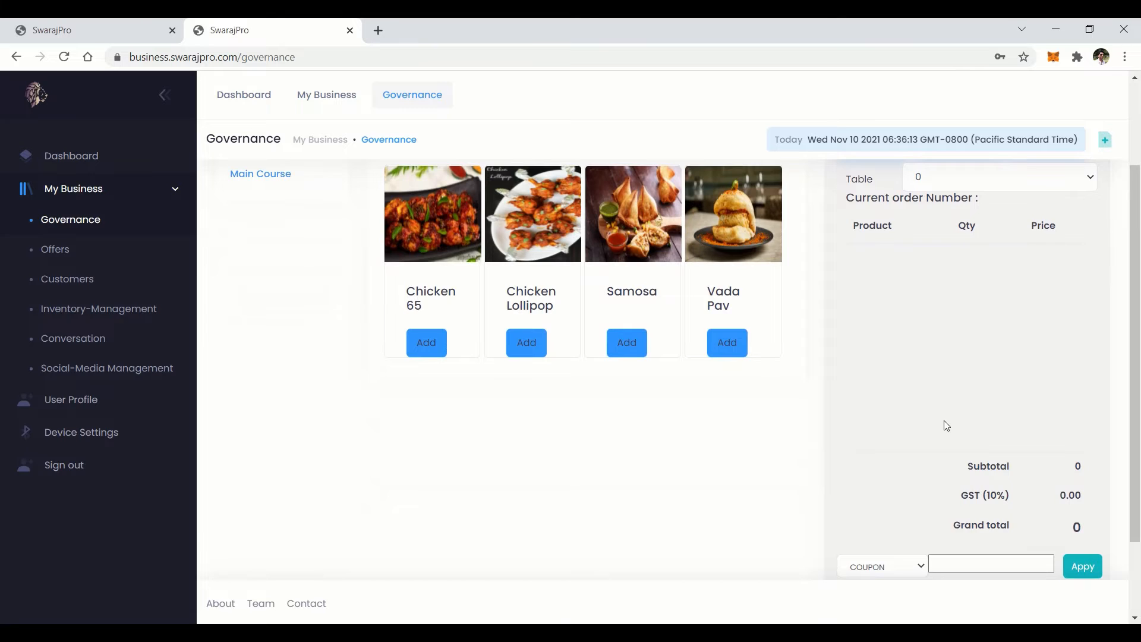
pyautogui.scroll(-2, 947, 426)
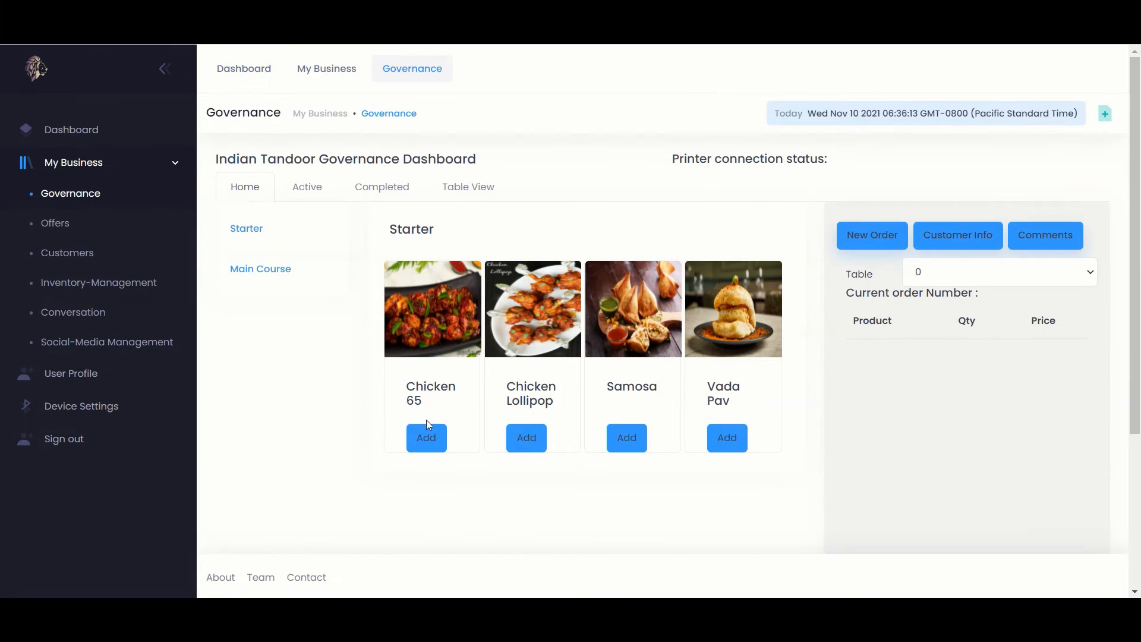
# Add Chicken 65, Chicken Lollipop and Vada Pav to the order
pyautogui.click(426, 437)
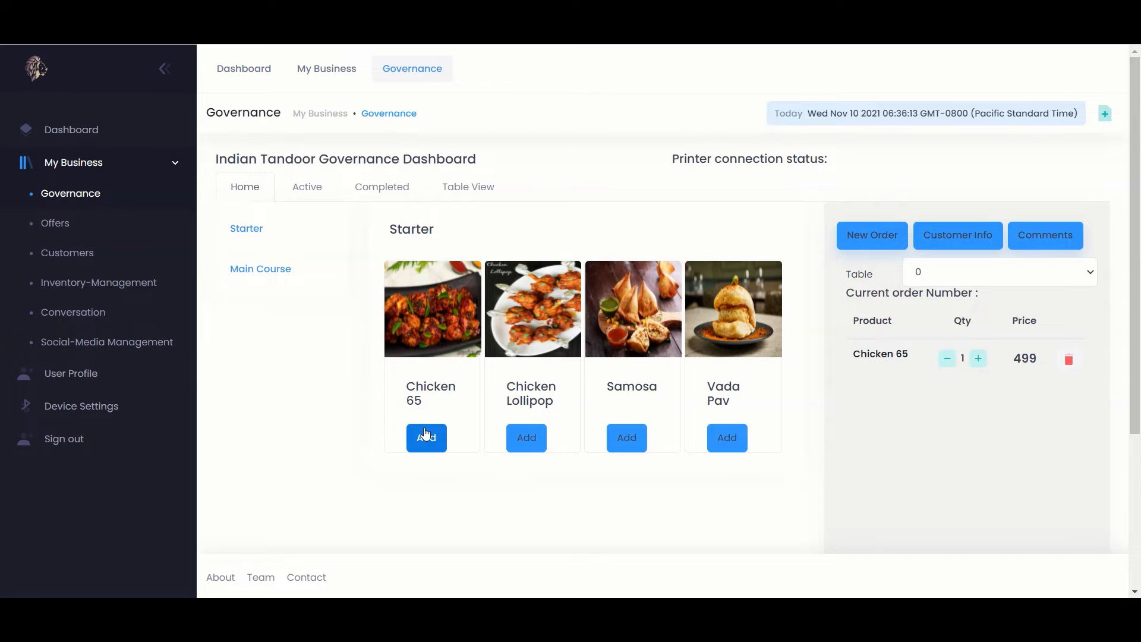
pyautogui.click(527, 439)
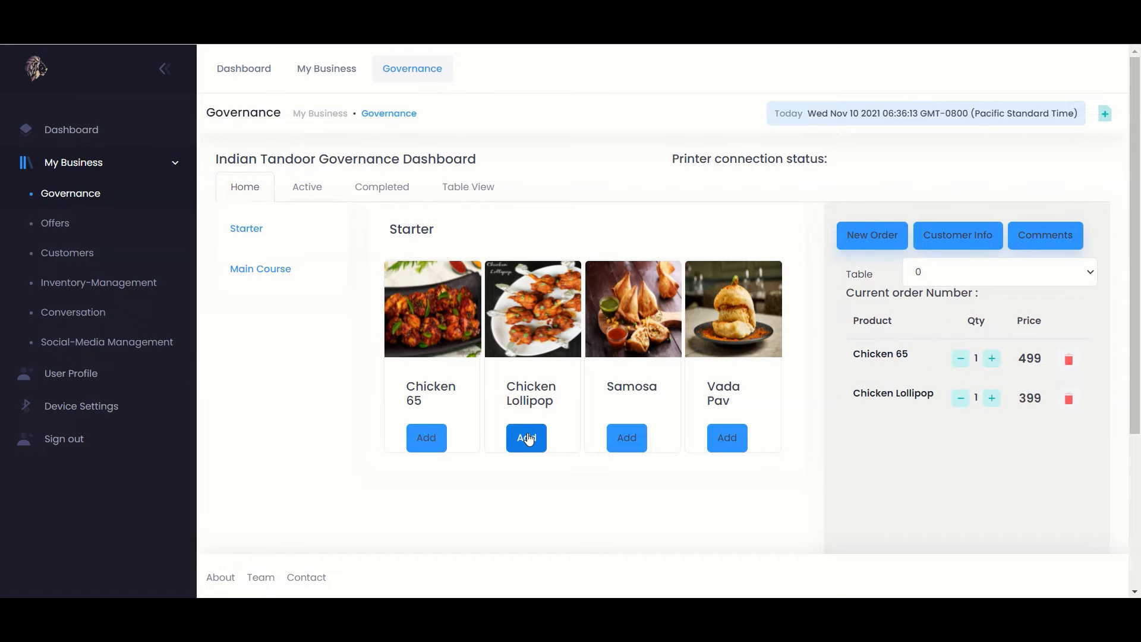
pyautogui.click(722, 439)
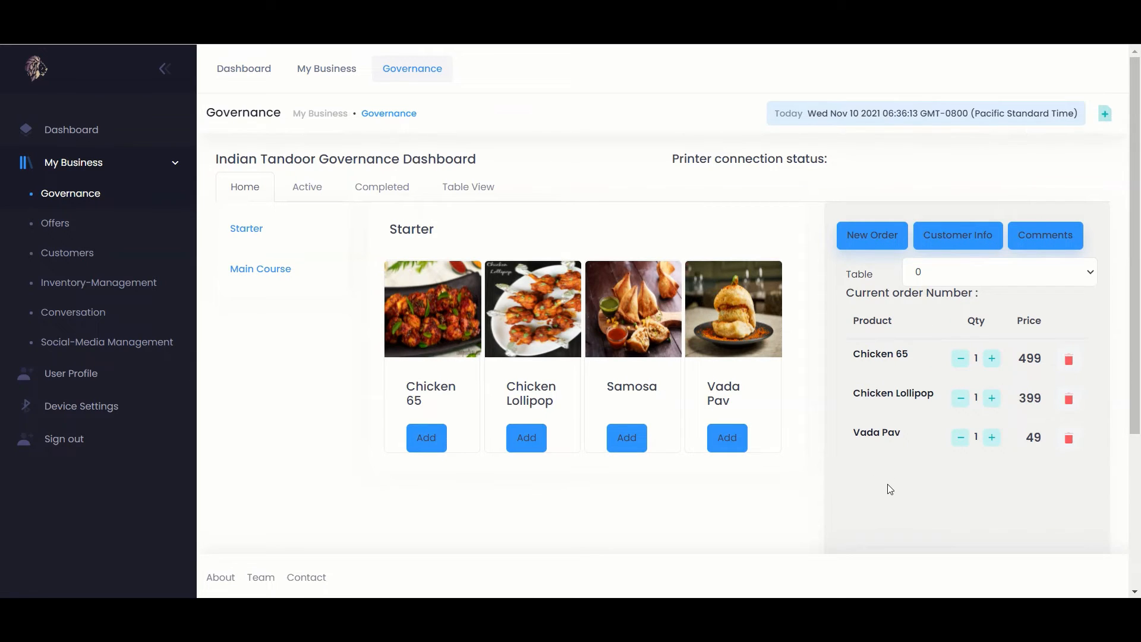
# Charge the order totalling 1041.7 as a completed Cash payment
pyautogui.scroll(-1, 888, 485)
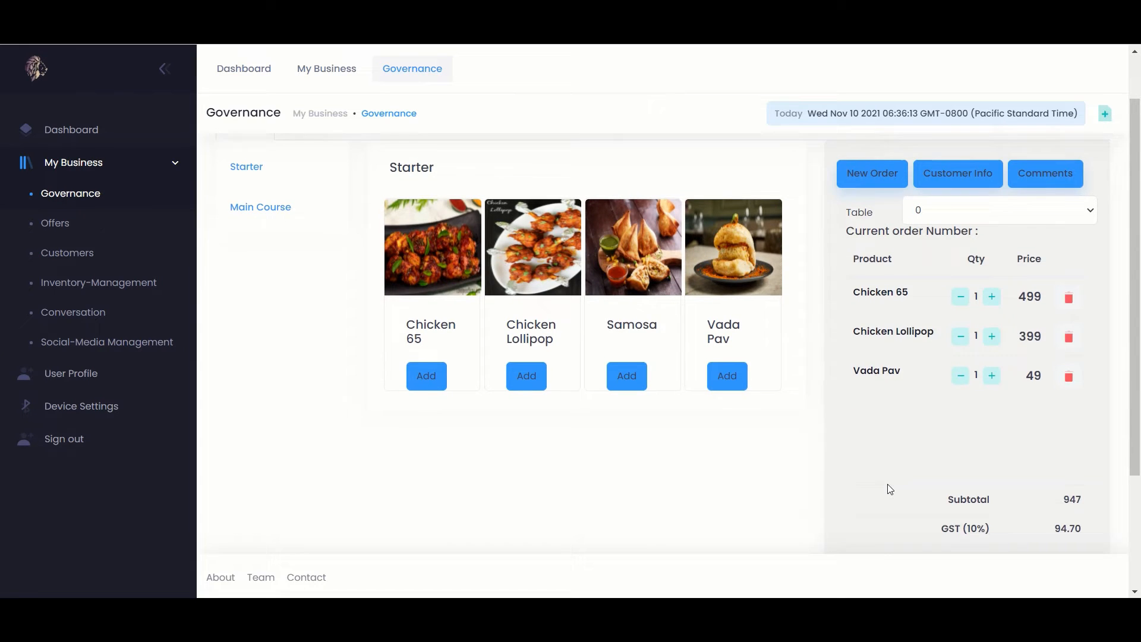
pyautogui.scroll(-1, 890, 489)
pyautogui.scroll(-1, 889, 489)
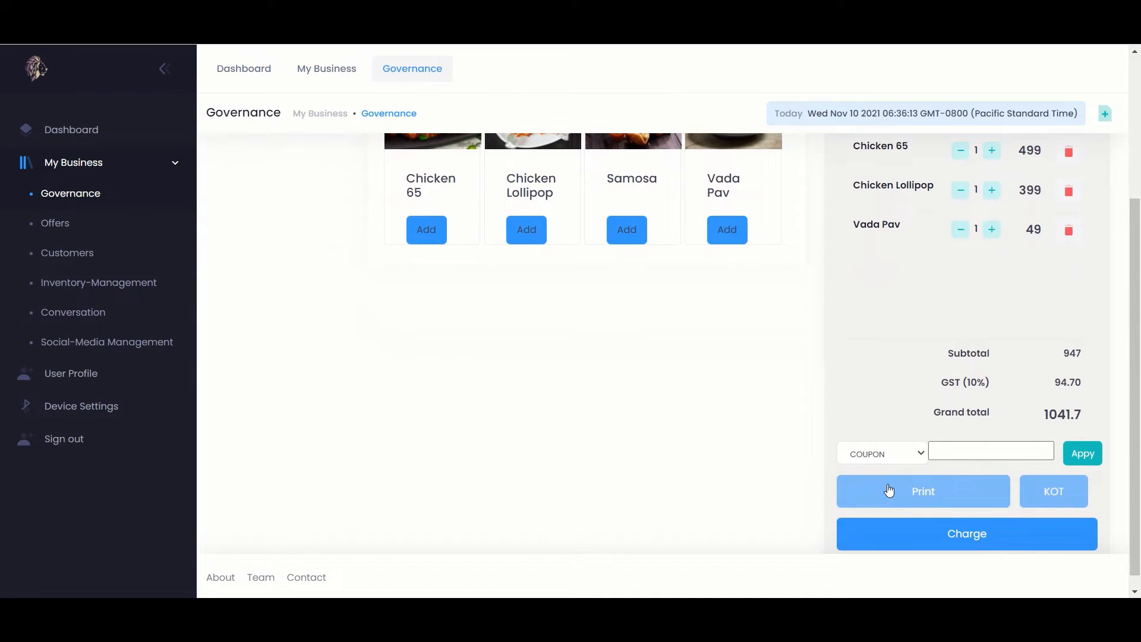
pyautogui.scroll(-1, 889, 489)
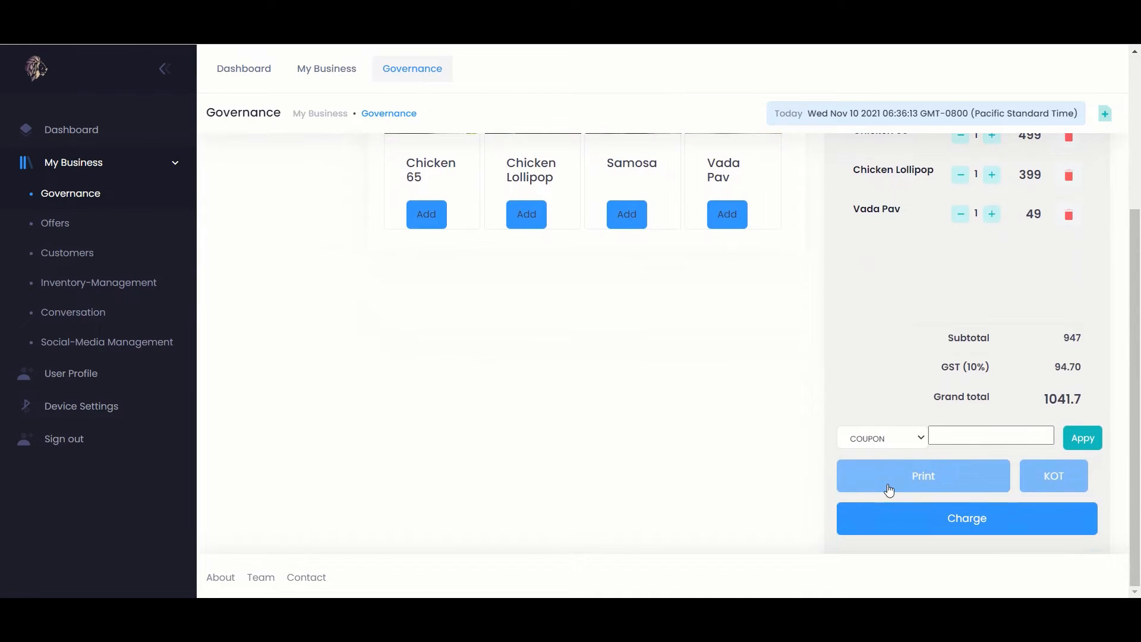
pyautogui.click(886, 519)
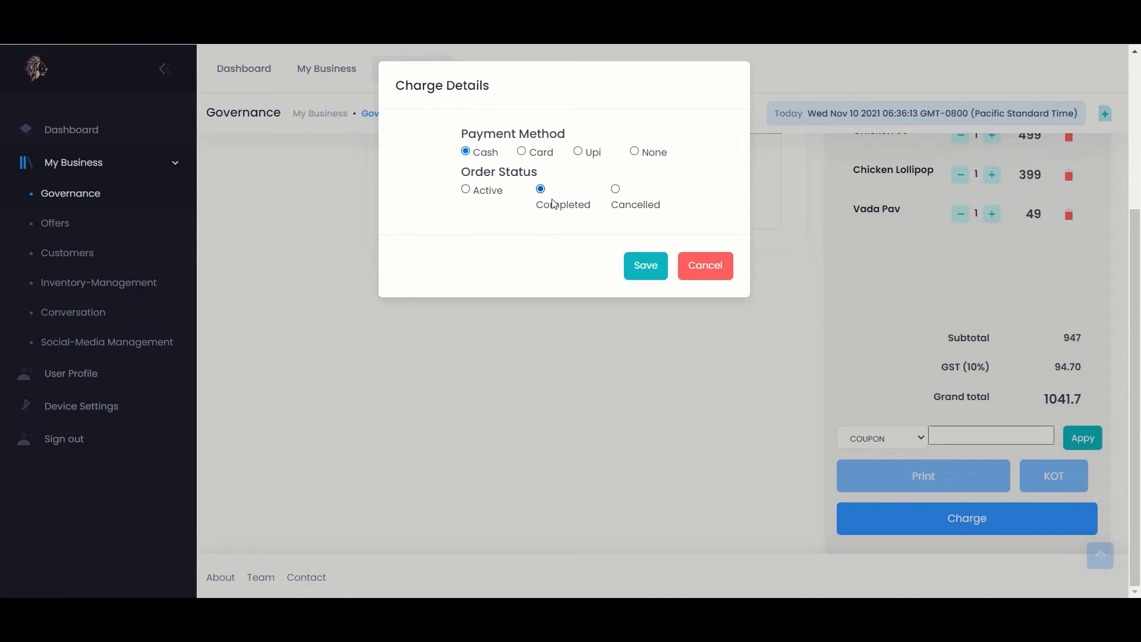
pyautogui.click(646, 271)
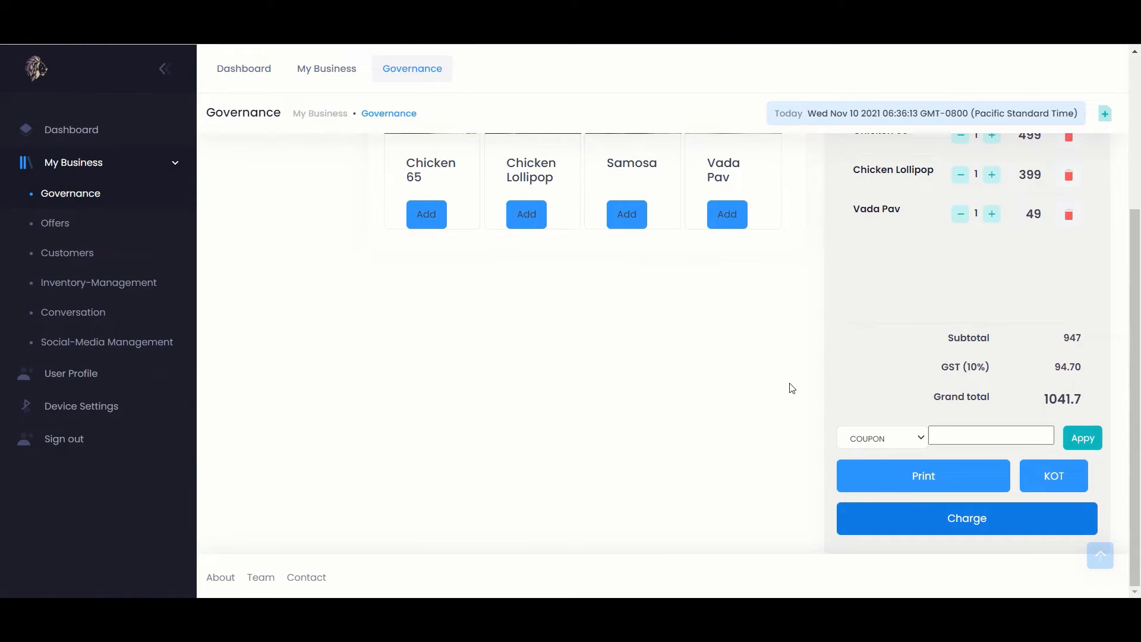
pyautogui.scroll(2, 872, 385)
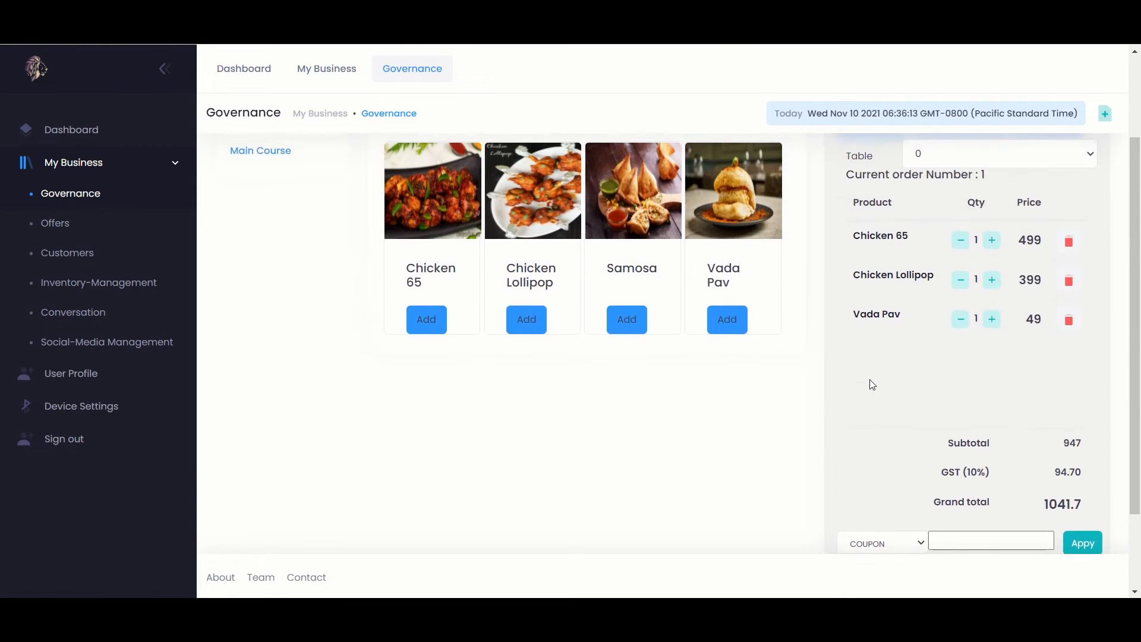
pyautogui.scroll(1, 872, 384)
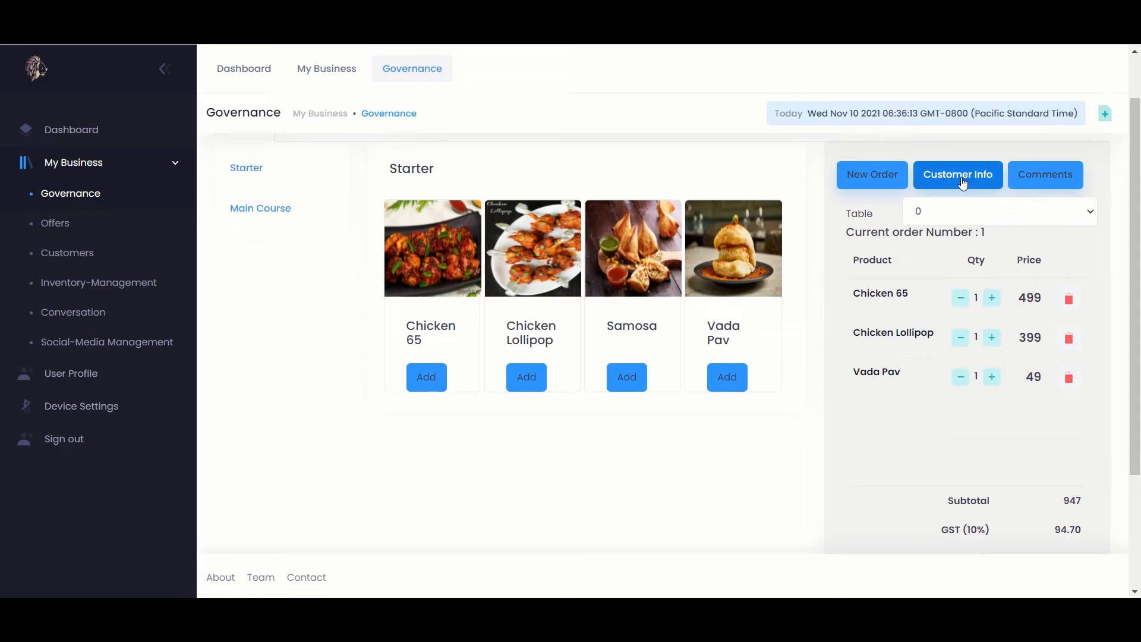
# Save the customer's name in the order's customer details
pyautogui.click(962, 182)
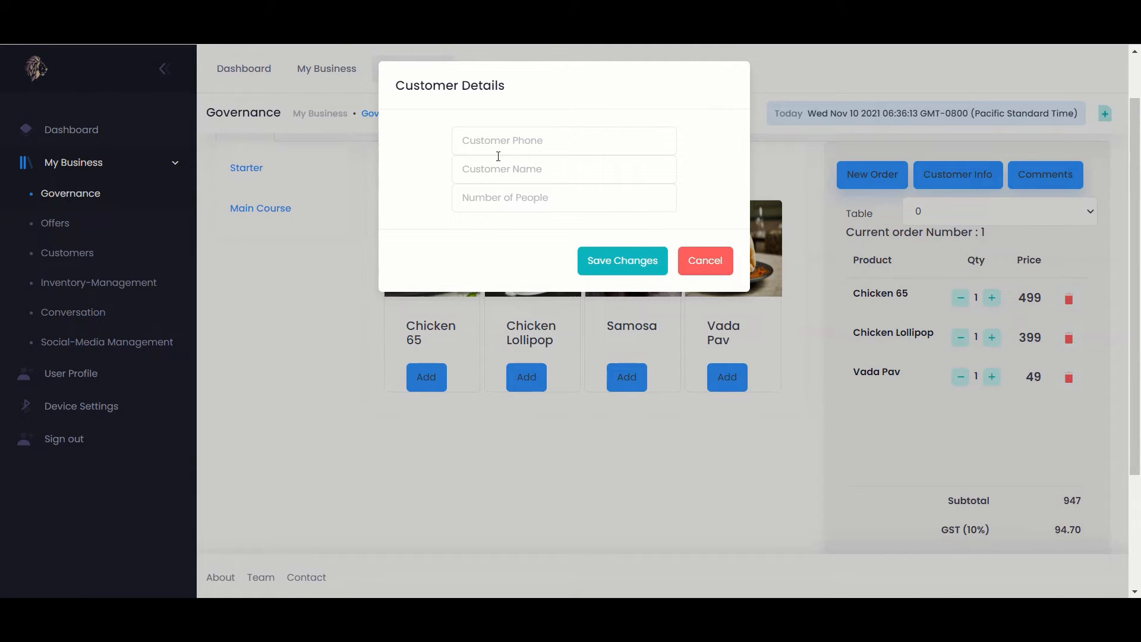
pyautogui.click(480, 167)
pyautogui.write('Ram')
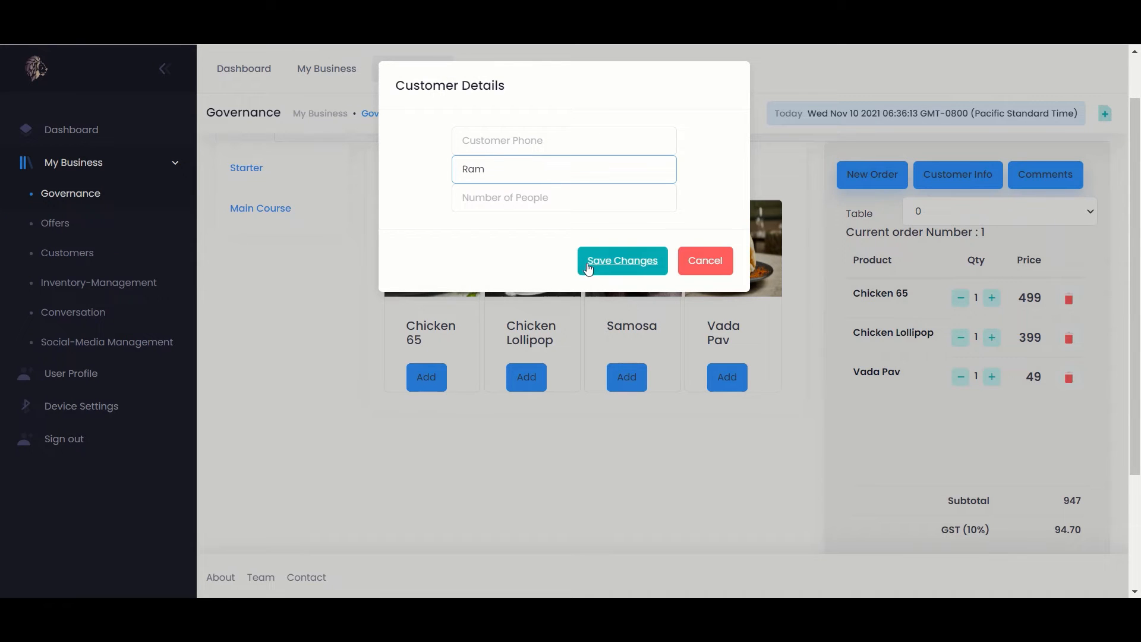
pyautogui.click(602, 255)
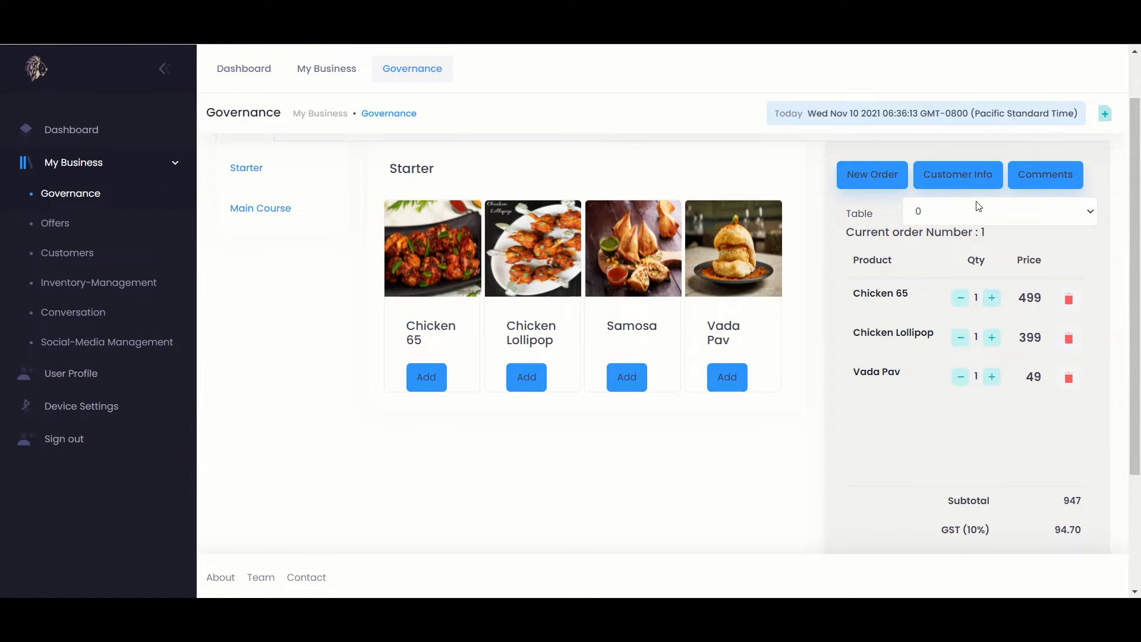
# Close the comments entry without adding any, then print the order's bill
pyautogui.click(1034, 176)
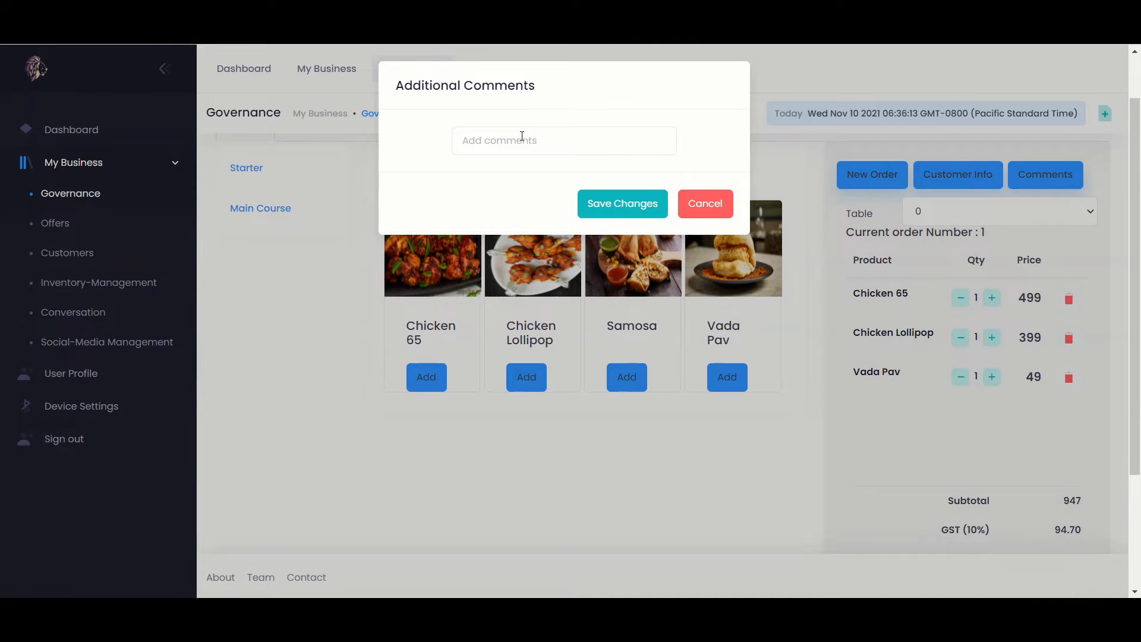
pyautogui.click(598, 204)
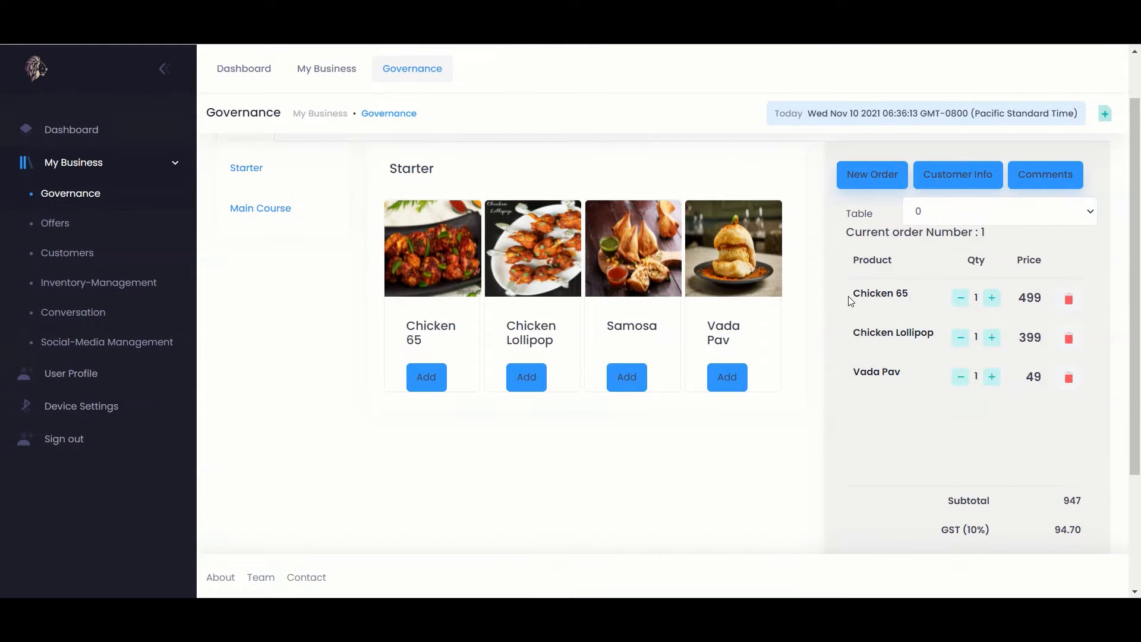
pyautogui.scroll(-3, 902, 359)
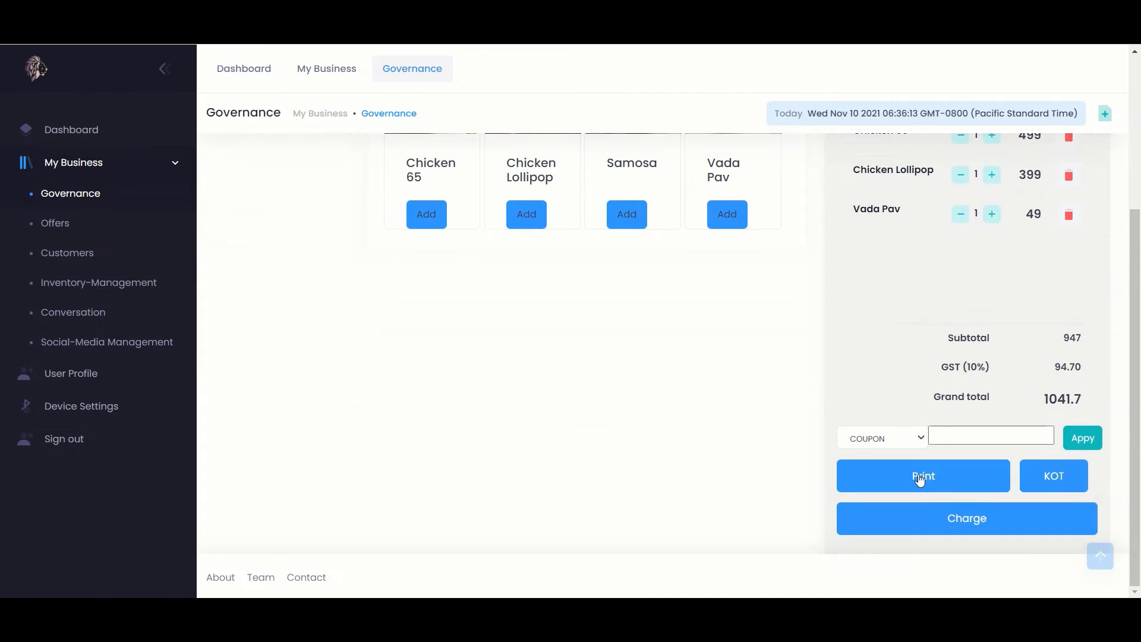
pyautogui.click(922, 475)
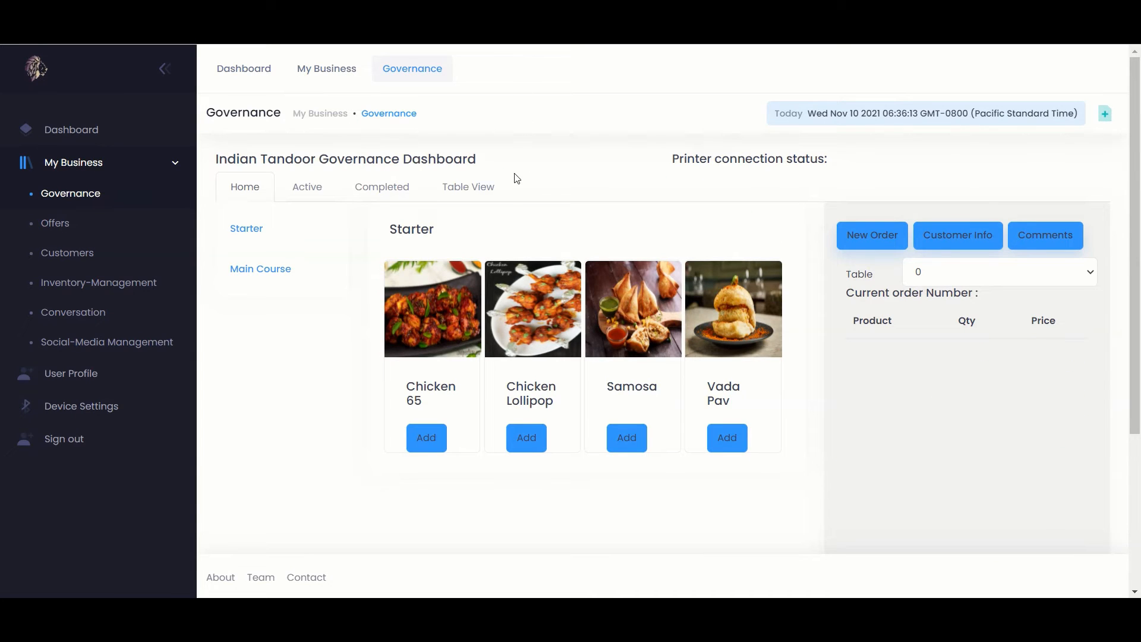
# Review completed order 1's details, ₹1041.7 grand total paid in cash, then close them
pyautogui.click(314, 193)
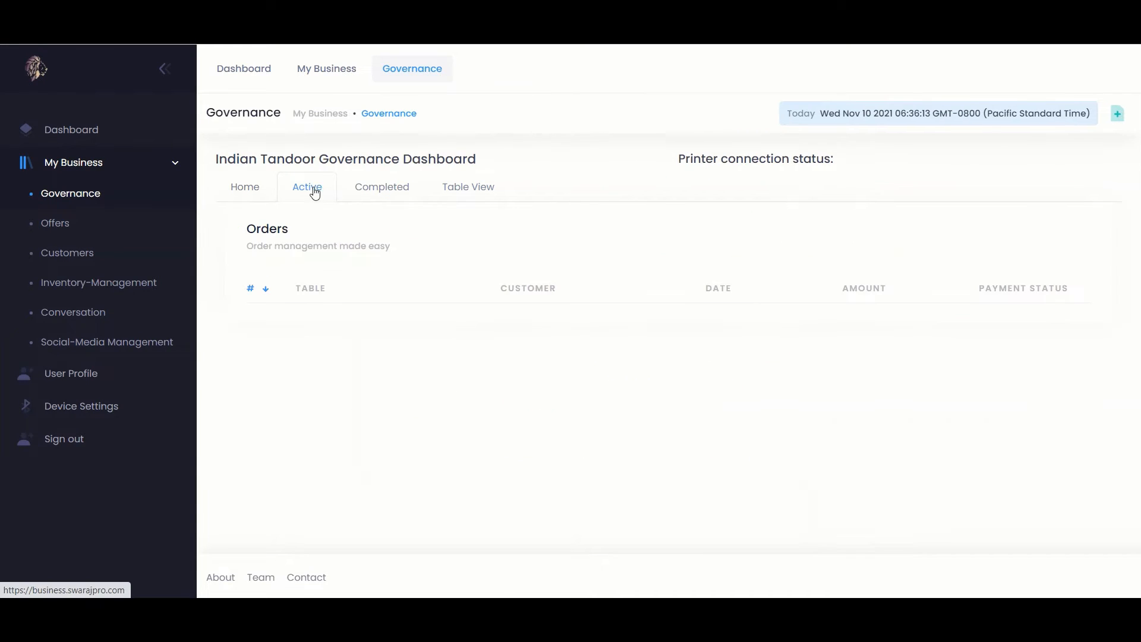
pyautogui.click(373, 194)
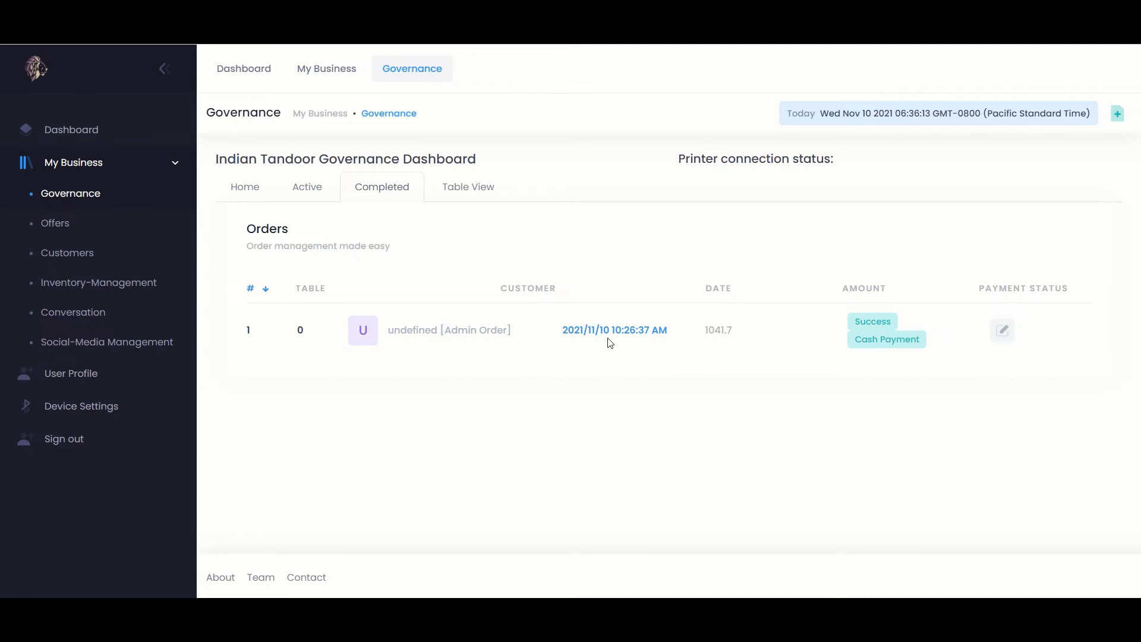
pyautogui.click(1003, 331)
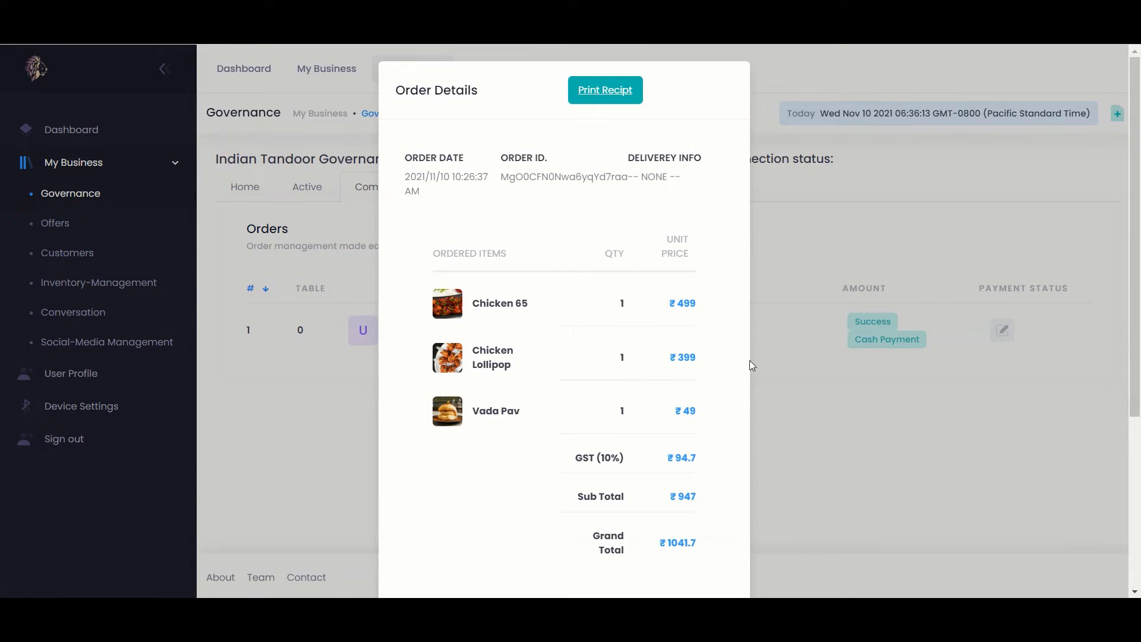
pyautogui.scroll(-4, 599, 394)
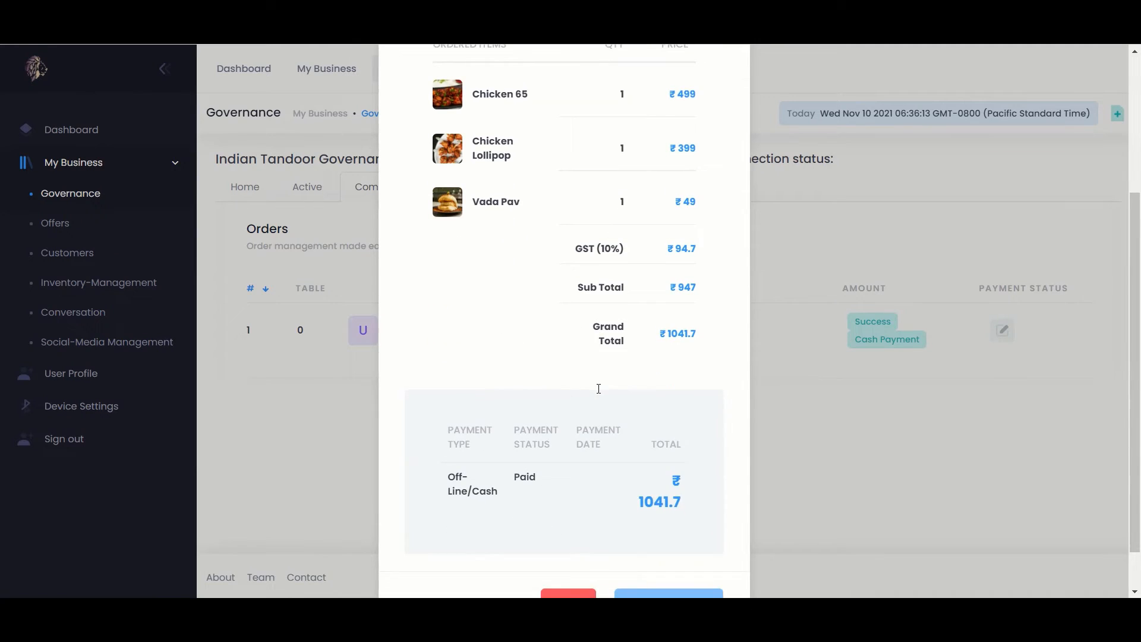
pyautogui.scroll(-1, 598, 388)
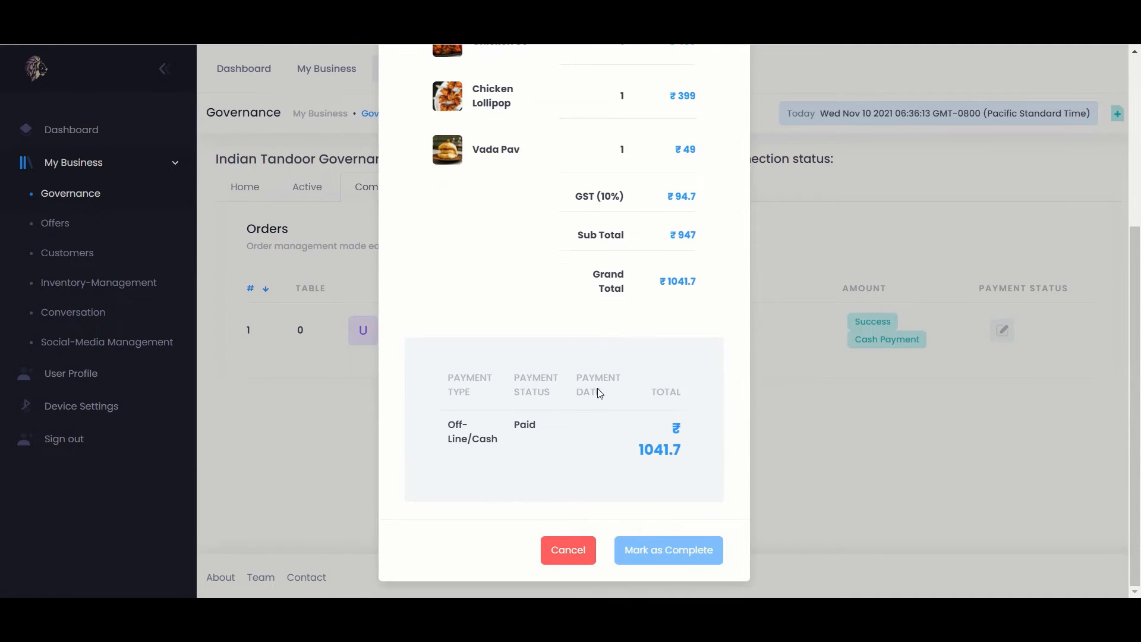
pyautogui.click(564, 553)
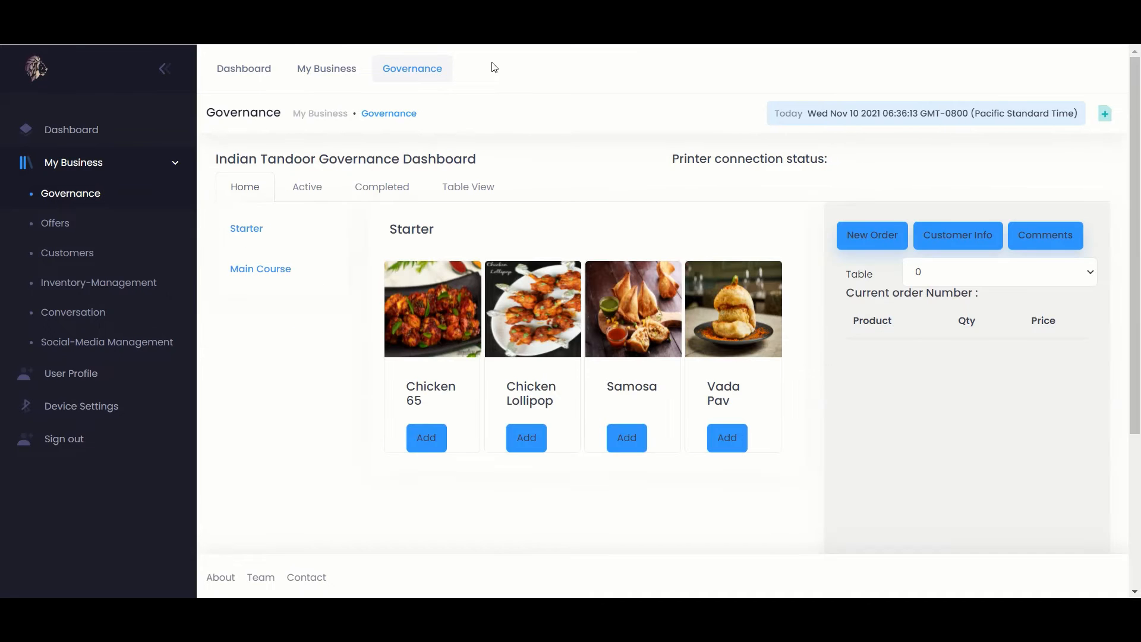
# Open Table View and scroll through Tables 1 to 10, all marked Available
pyautogui.click(468, 189)
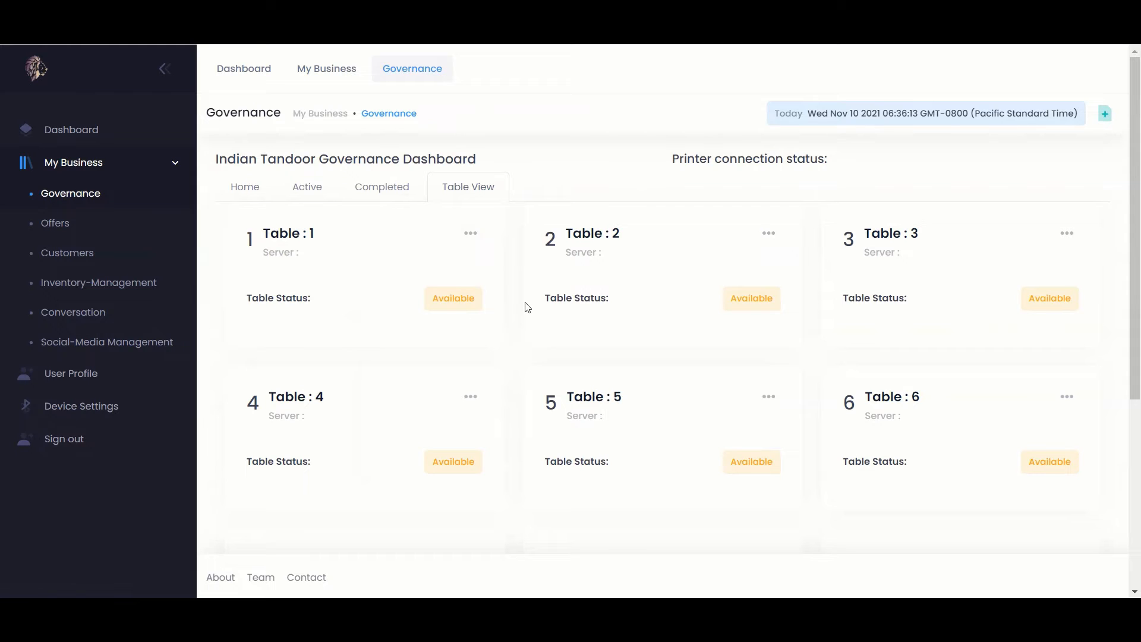
pyautogui.scroll(-1, 528, 307)
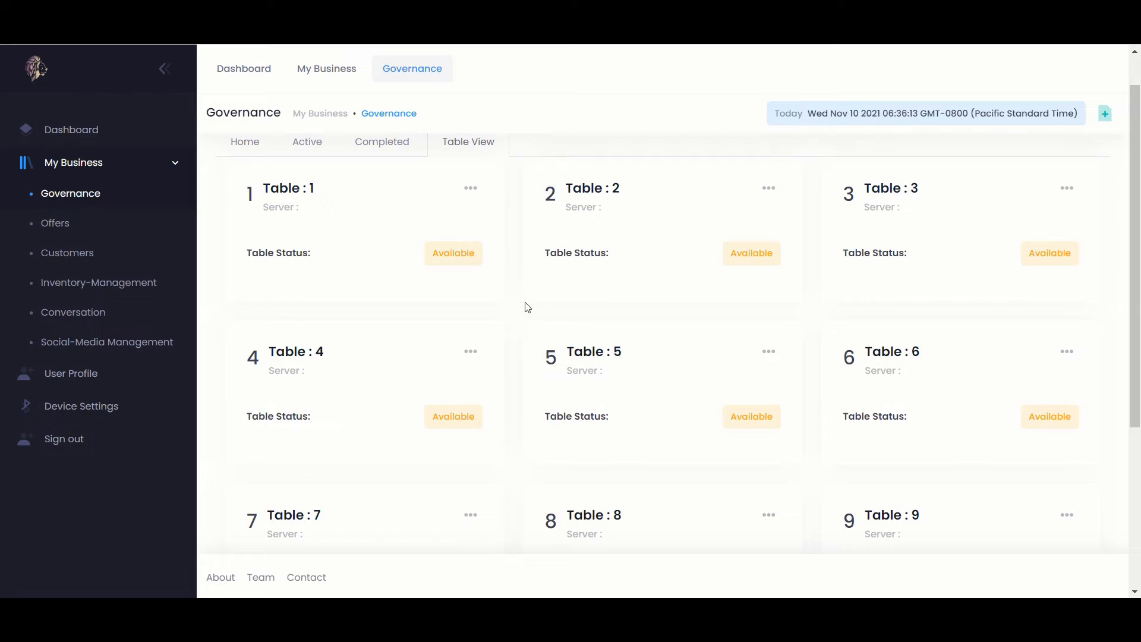
pyautogui.scroll(-1, 528, 307)
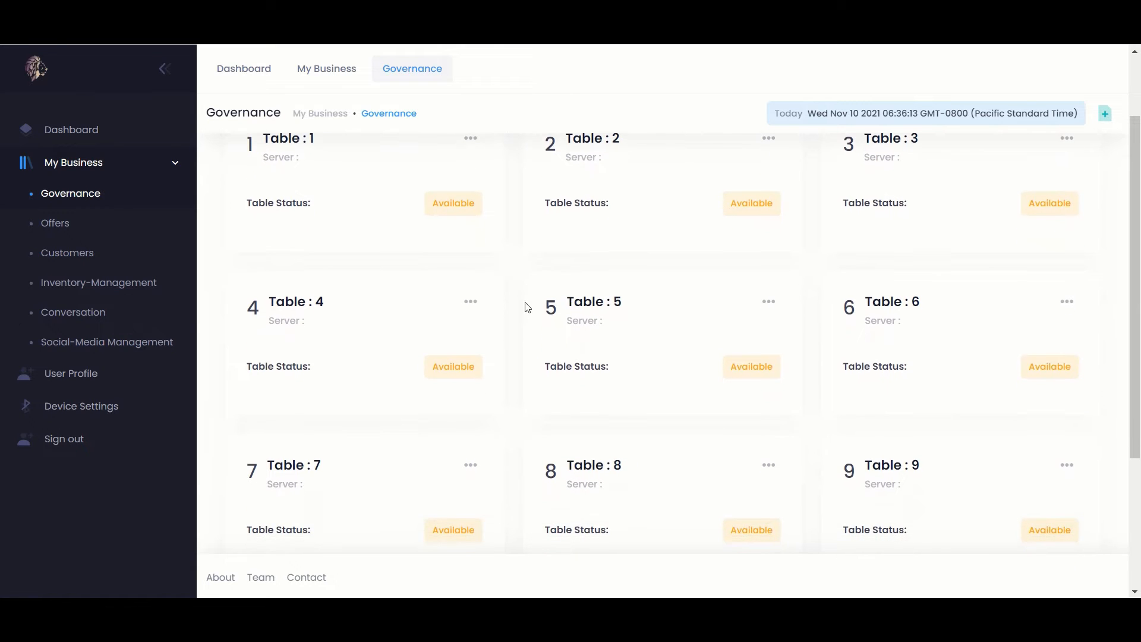
pyautogui.scroll(-1, 527, 307)
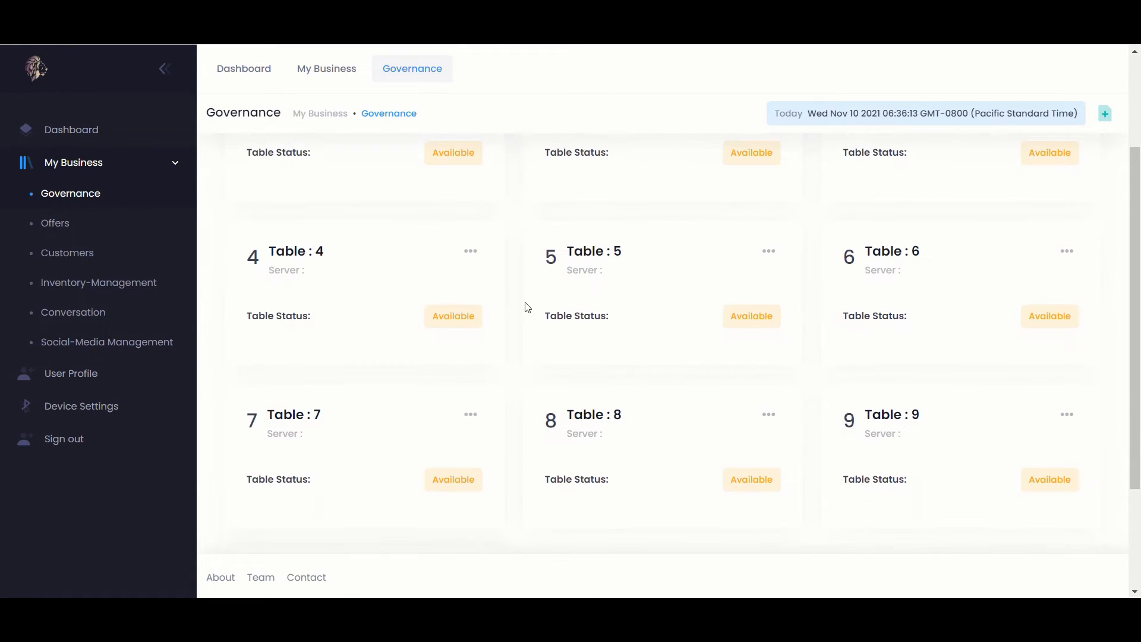
pyautogui.scroll(-1, 528, 307)
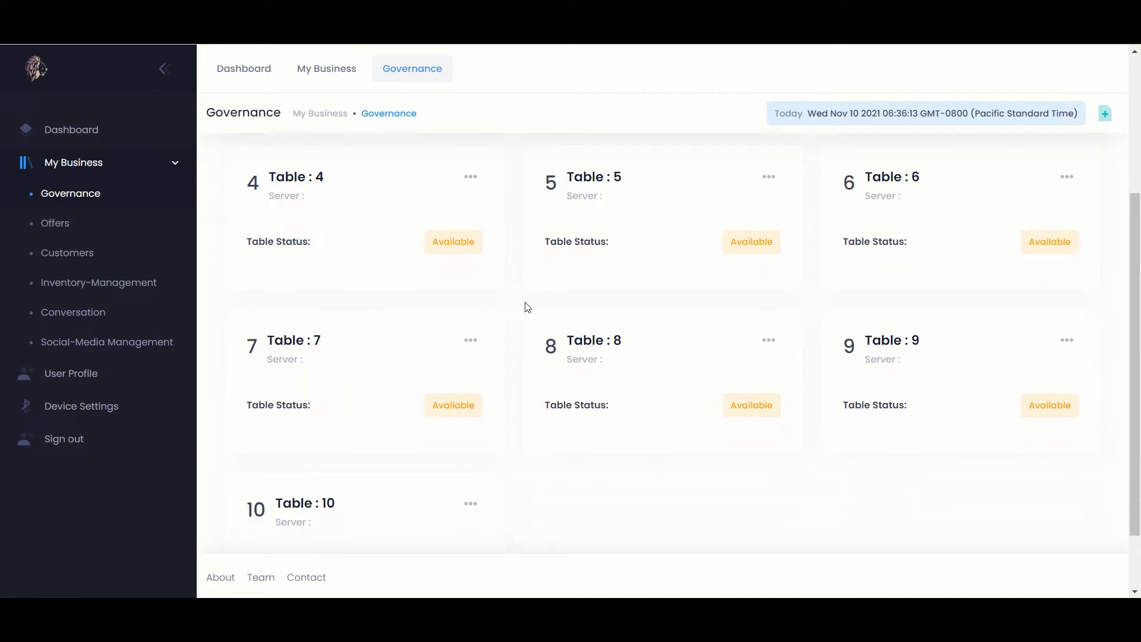
pyautogui.scroll(-1, 528, 307)
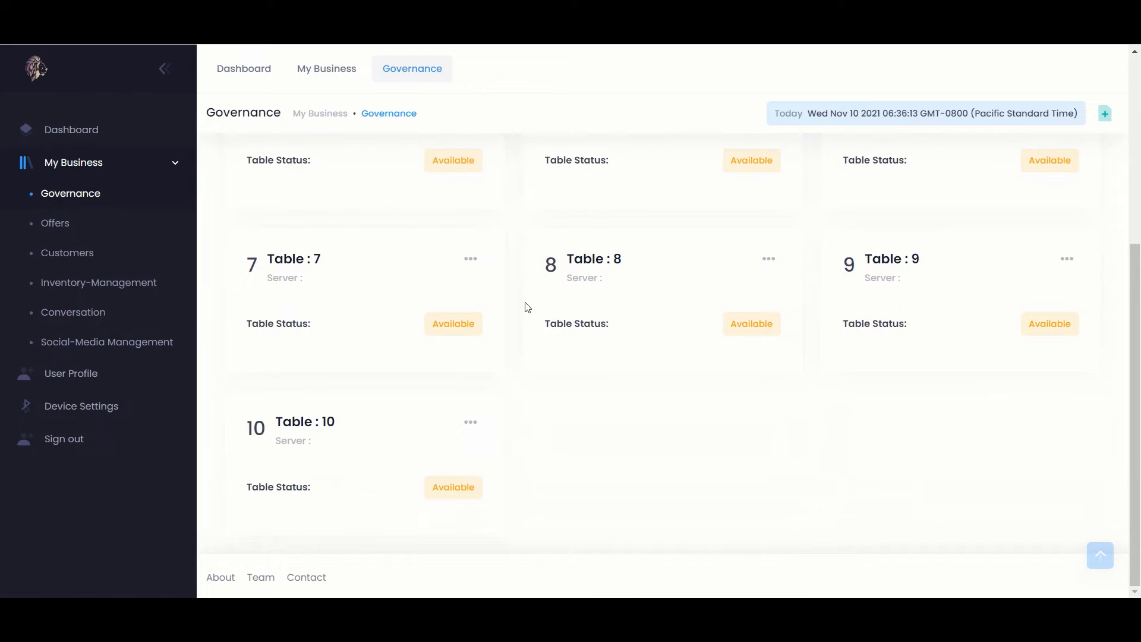
pyautogui.scroll(2, 528, 308)
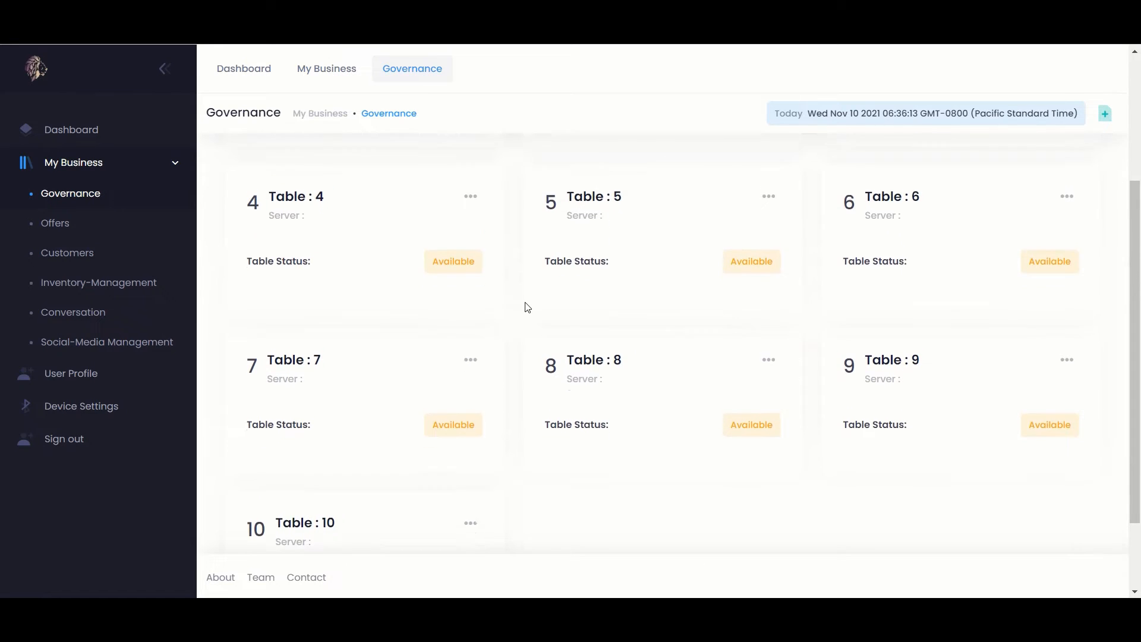
pyautogui.scroll(2, 528, 307)
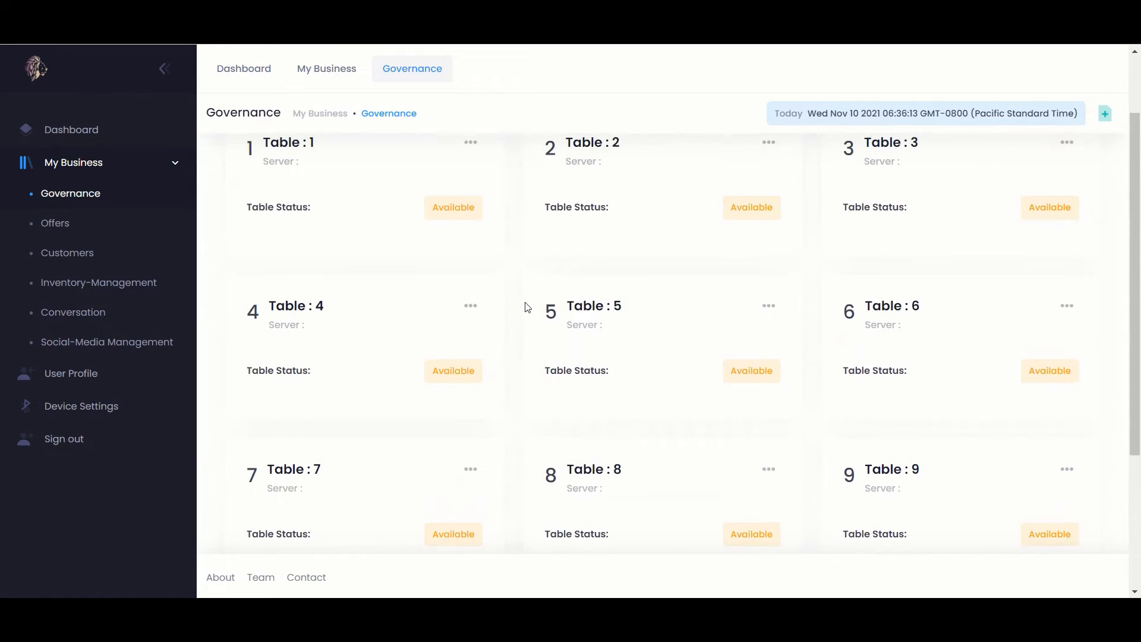
pyautogui.scroll(1, 527, 305)
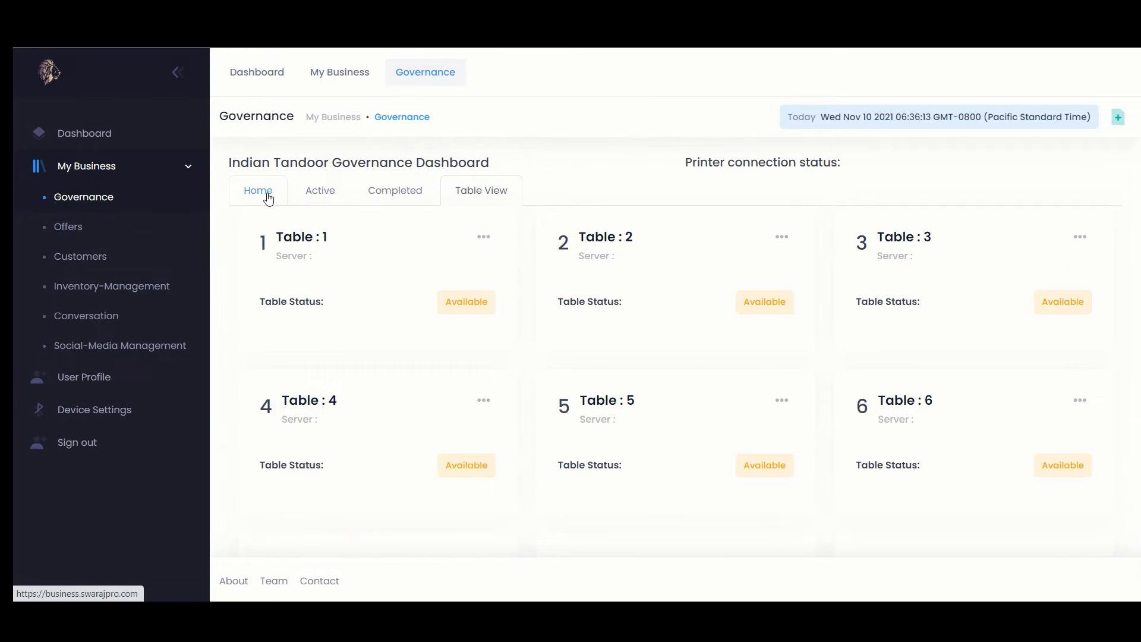
# Back on Home, start a Table 5 order with one Chicken 65 at ₹499
pyautogui.click(267, 197)
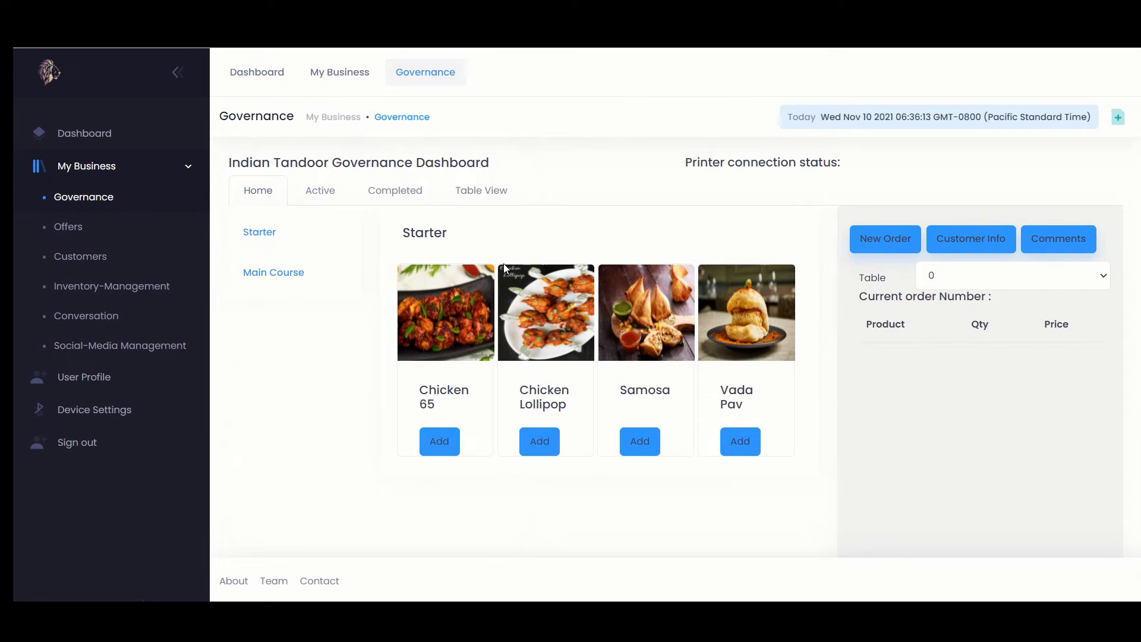
pyautogui.click(982, 276)
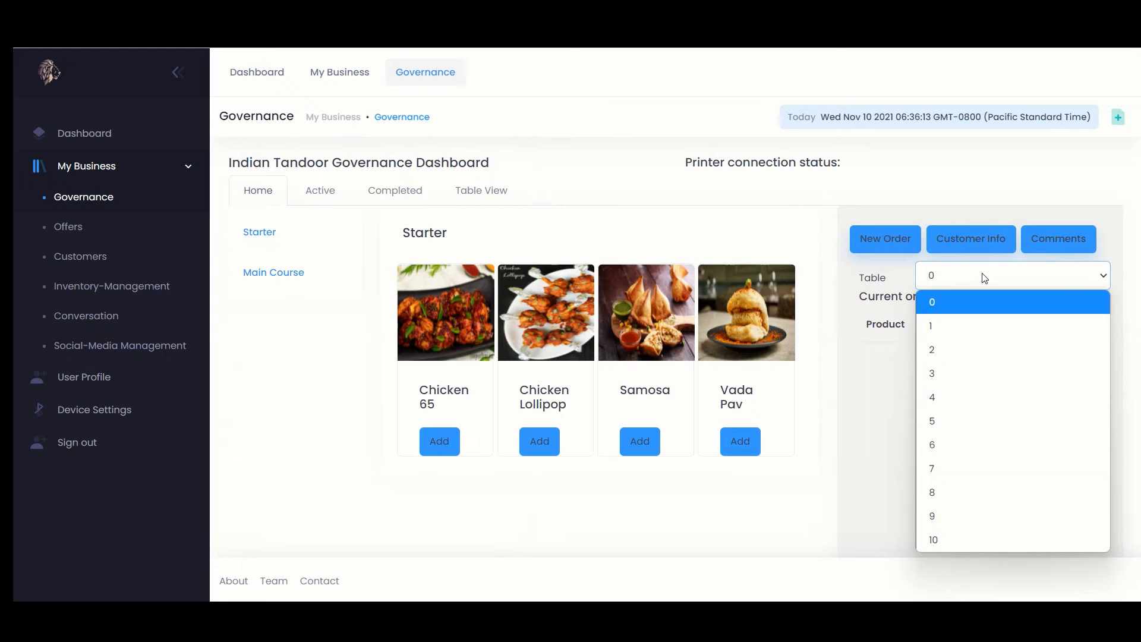
pyautogui.click(968, 420)
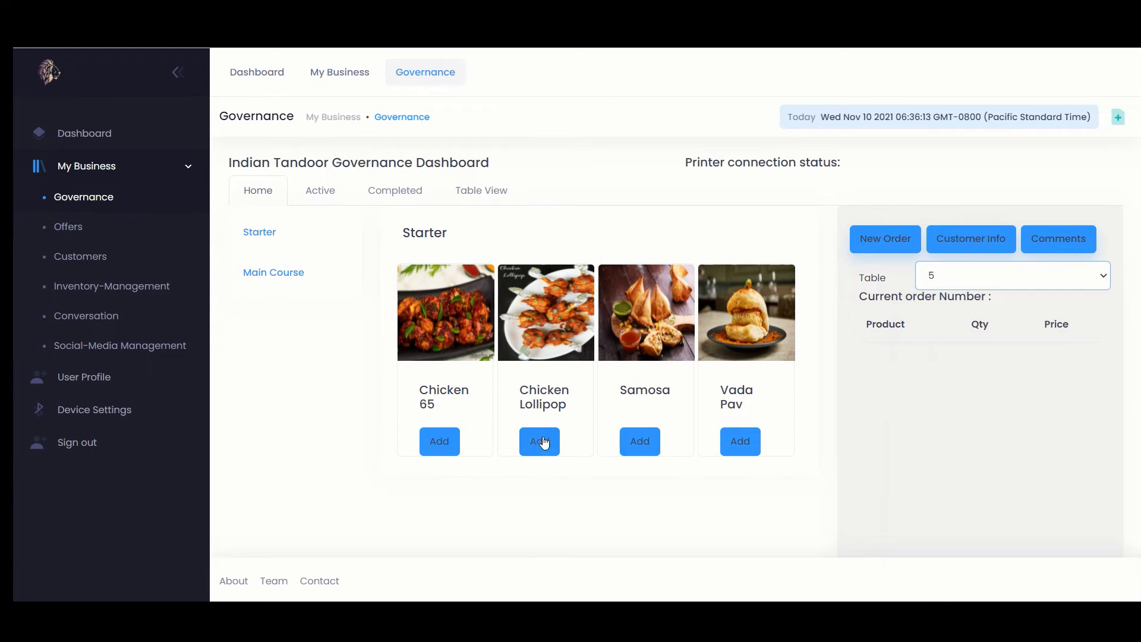
pyautogui.click(443, 440)
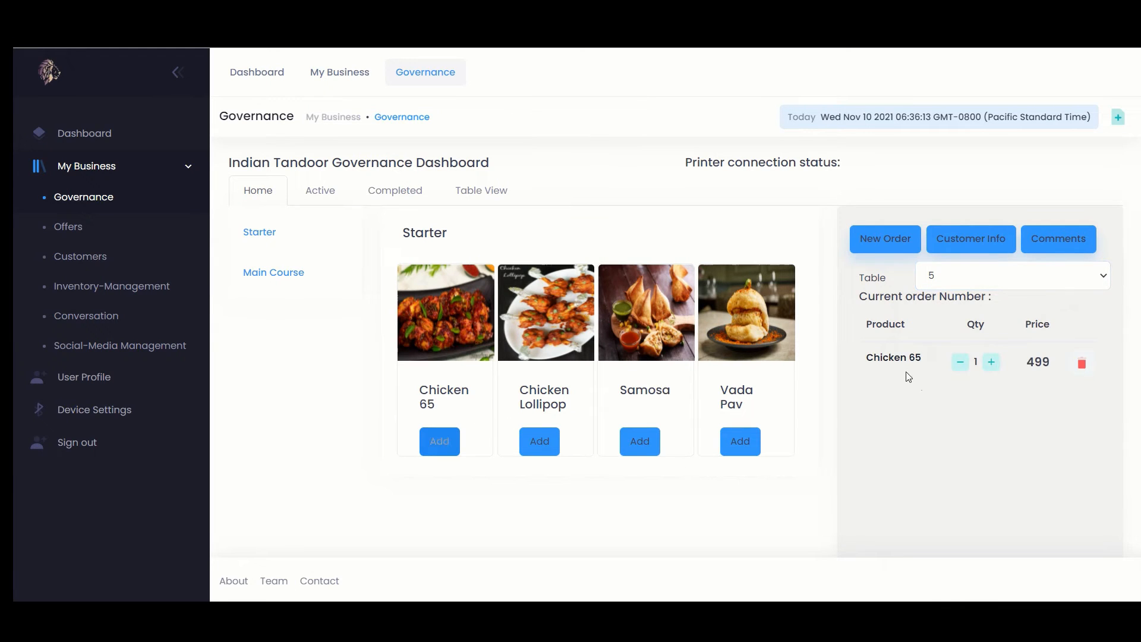
# Attach the customer's name and save order 3 for Table 5
pyautogui.click(972, 240)
pyautogui.click(497, 182)
pyautogui.write('Ram')
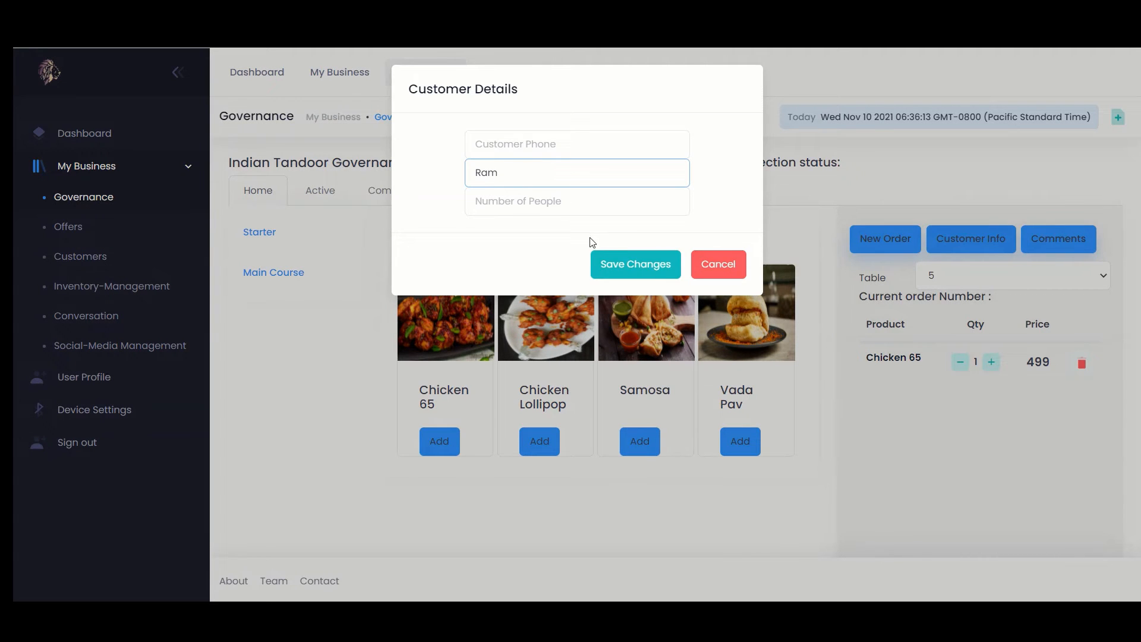
pyautogui.click(624, 264)
pyautogui.scroll(-4, 937, 417)
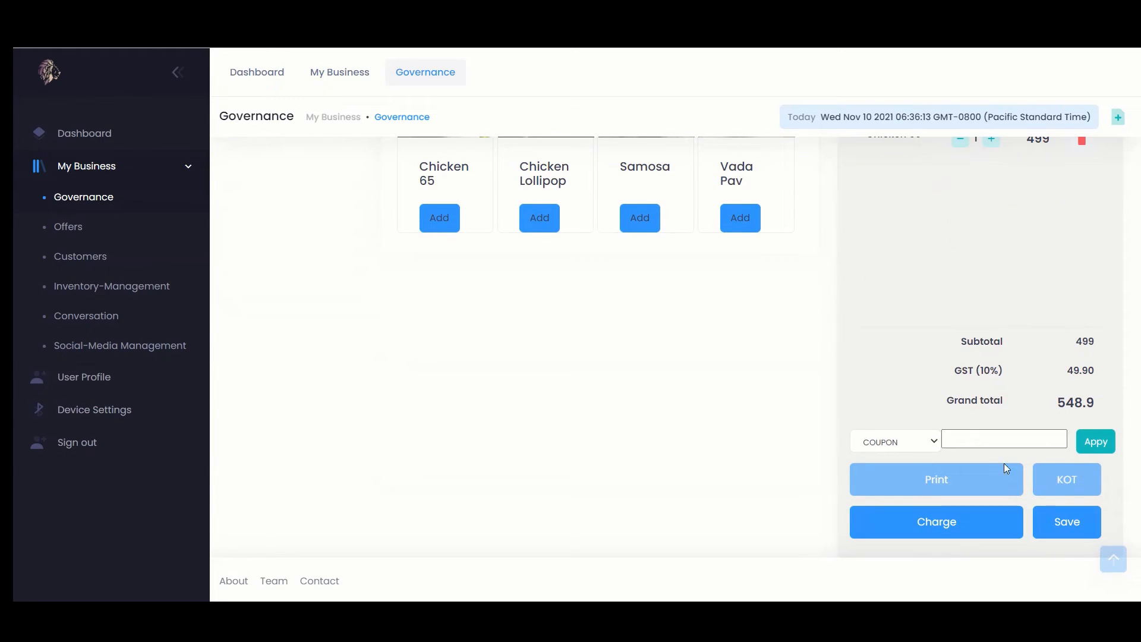
pyautogui.click(1073, 527)
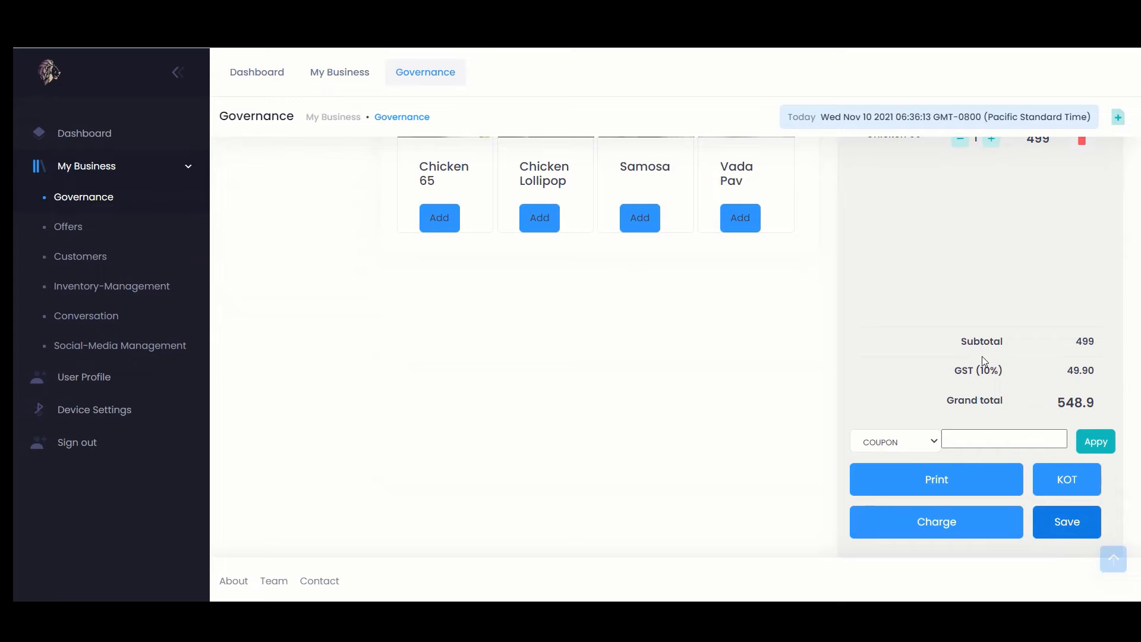
pyautogui.scroll(4, 982, 355)
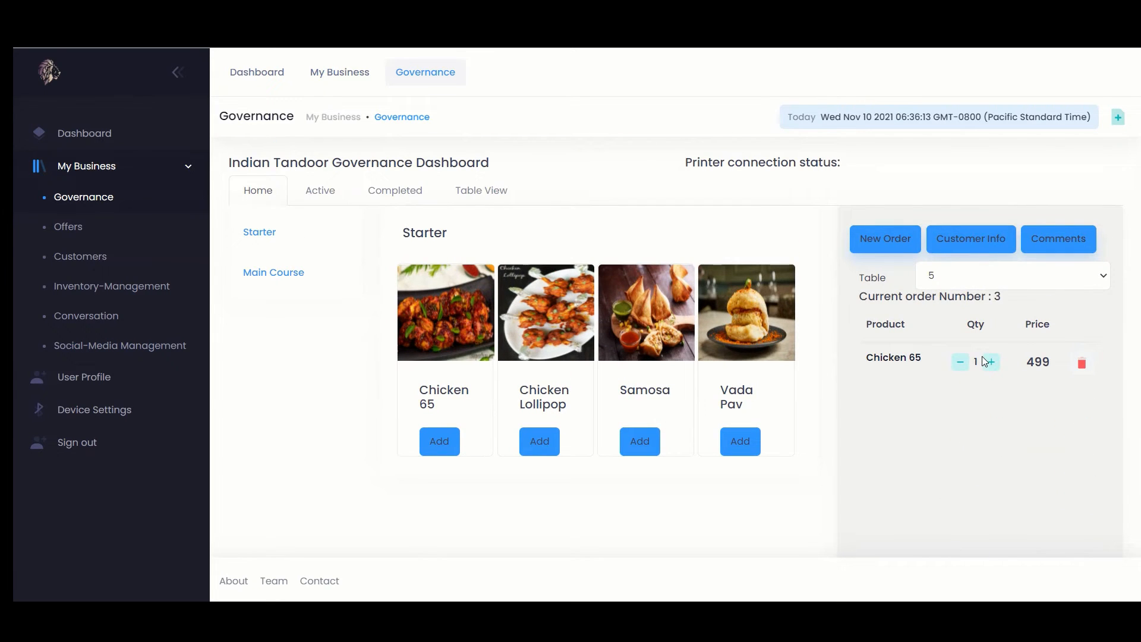
# Confirm Table 5 holds unpaid order 3 totalling ₹548.9, then return to Home
pyautogui.click(496, 192)
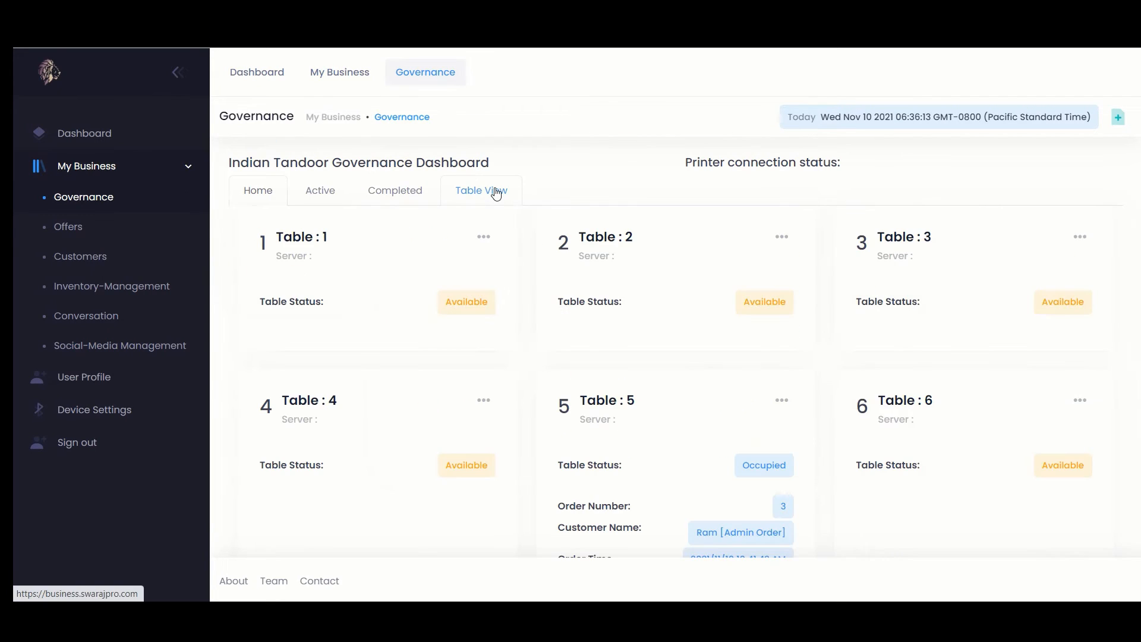
pyautogui.scroll(-2, 664, 378)
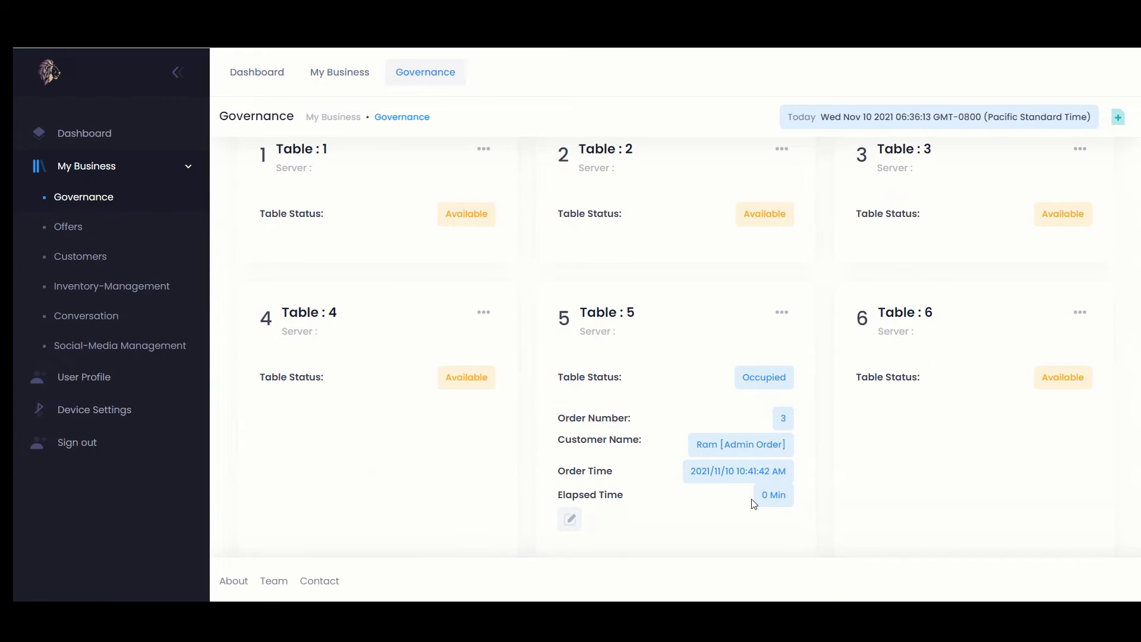
pyautogui.scroll(-1, 754, 504)
pyautogui.scroll(-1, 753, 504)
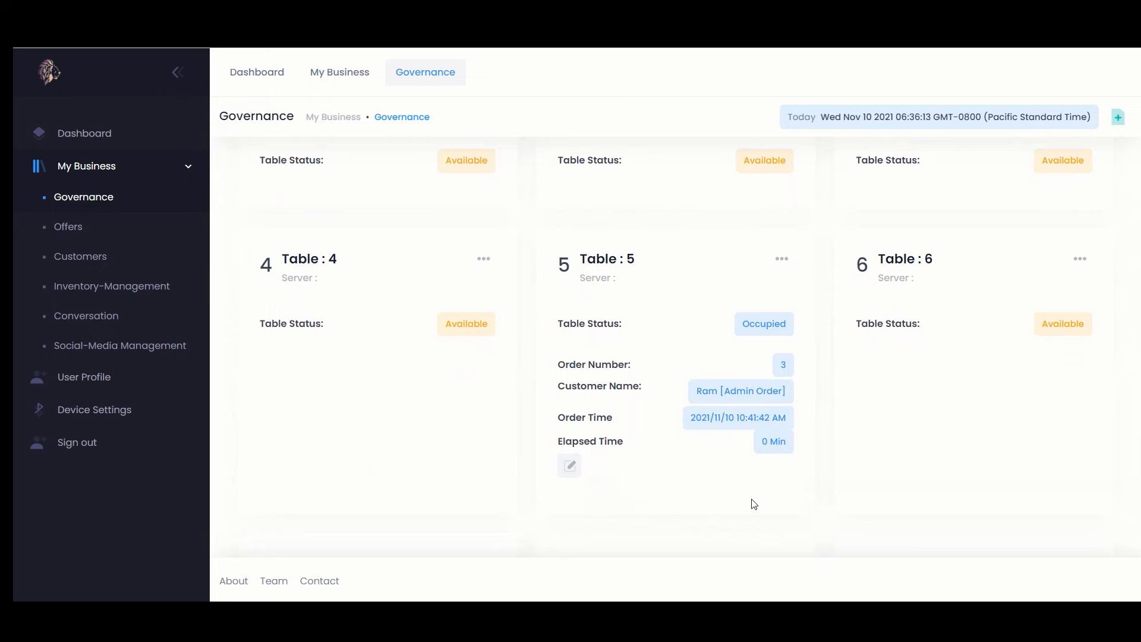
pyautogui.click(570, 466)
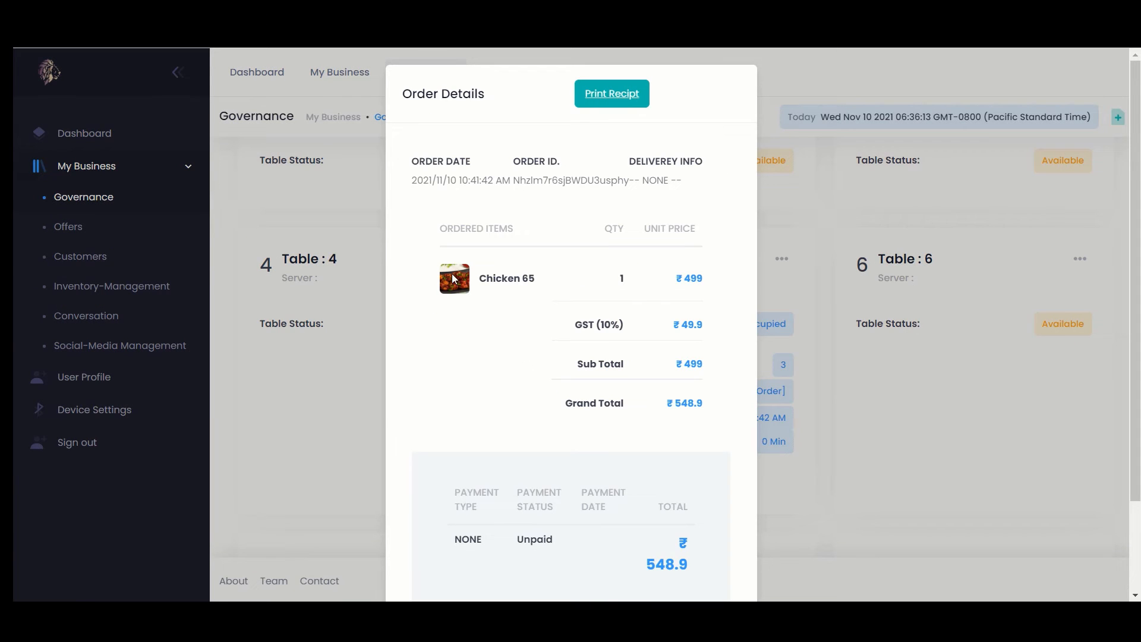
pyautogui.scroll(-1, 598, 280)
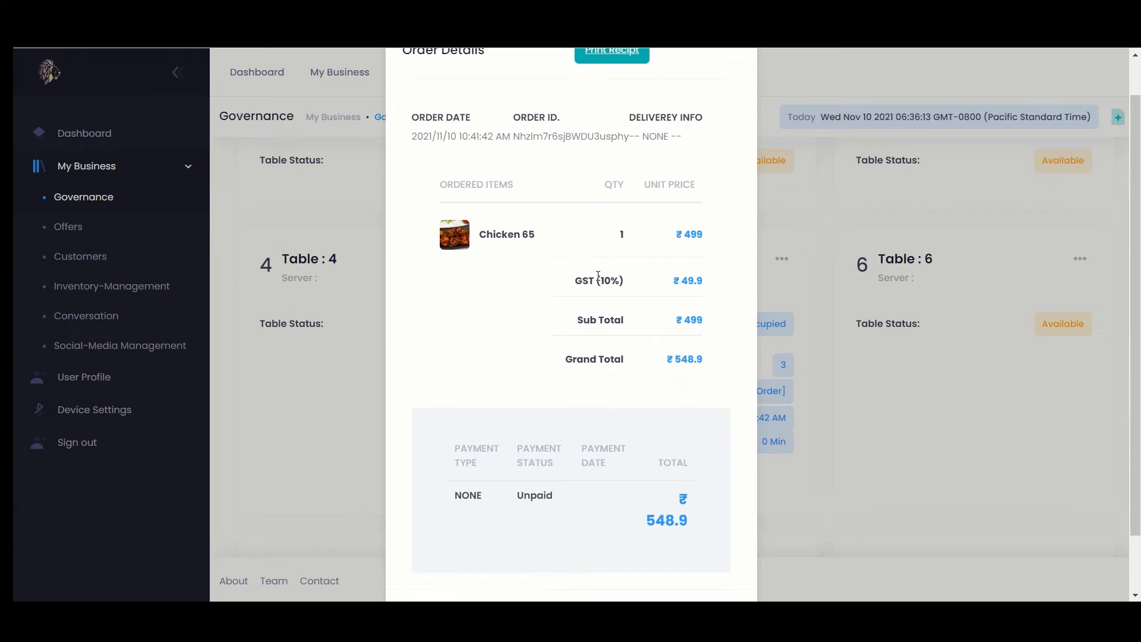
pyautogui.scroll(-2, 598, 277)
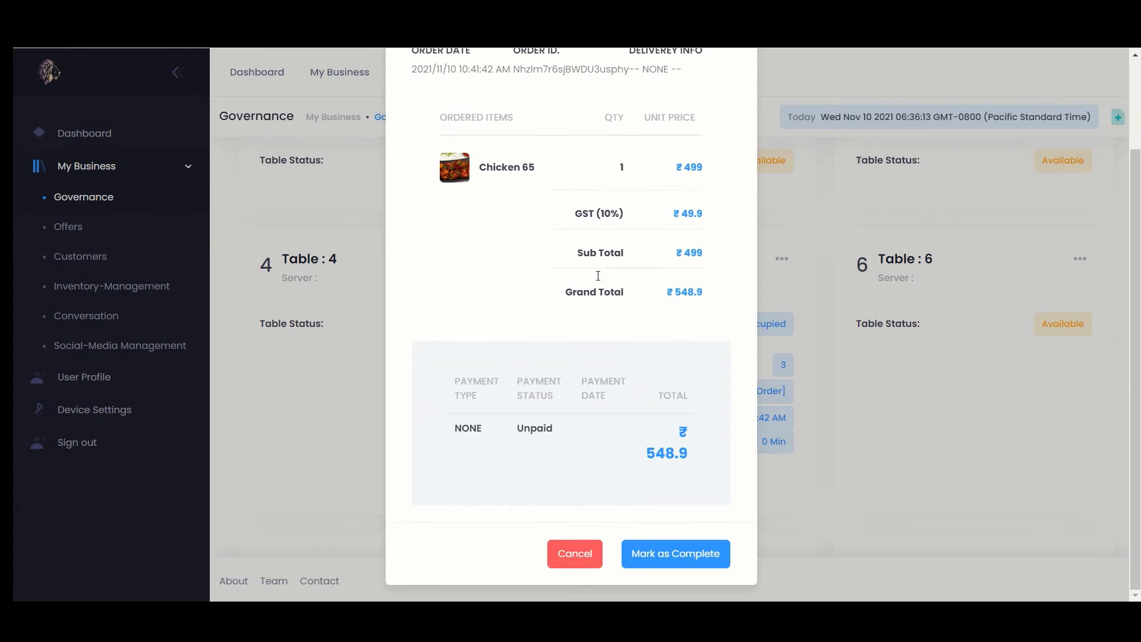
pyautogui.click(575, 553)
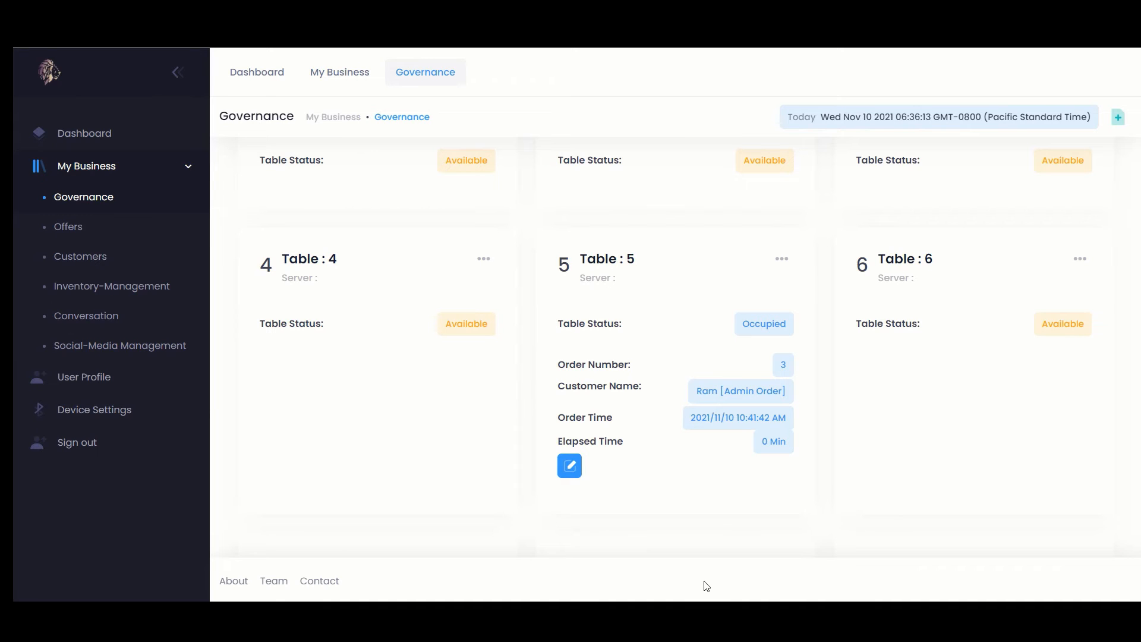
pyautogui.click(260, 196)
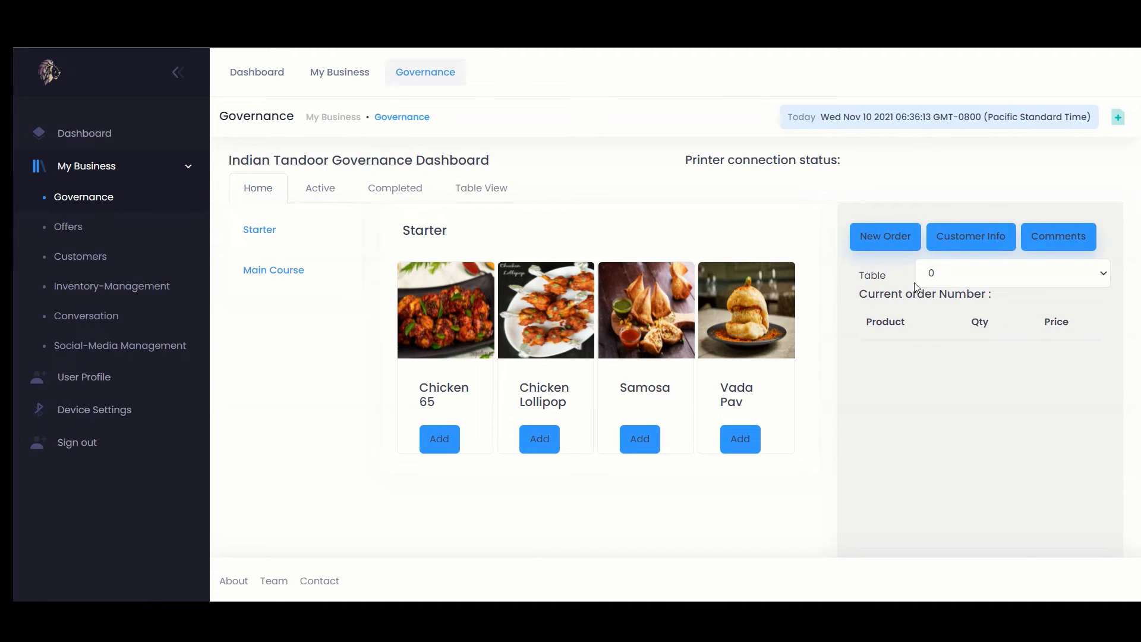
# Add Chicken Lollipop (399) and Samosa (49) to Table 5's order and save it
pyautogui.click(964, 279)
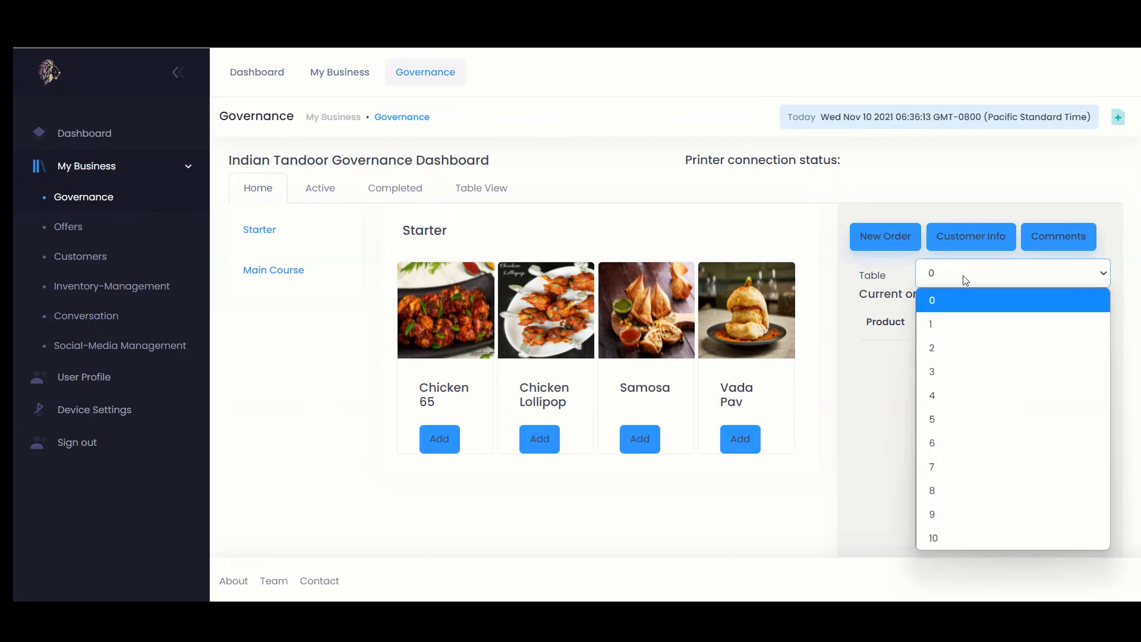
pyautogui.click(940, 416)
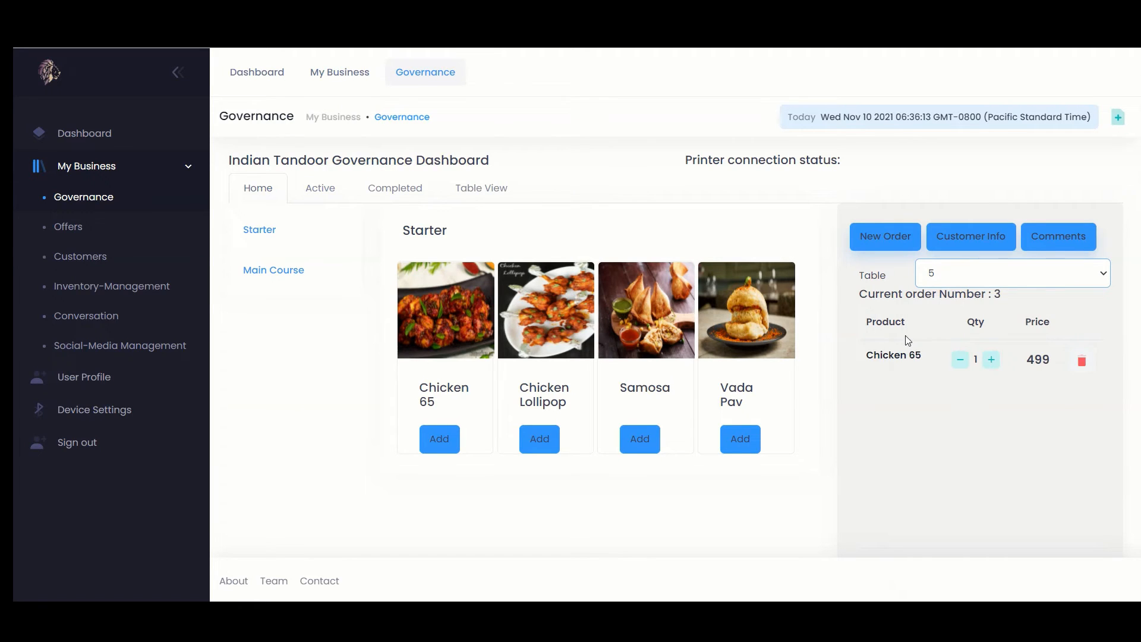
pyautogui.click(538, 440)
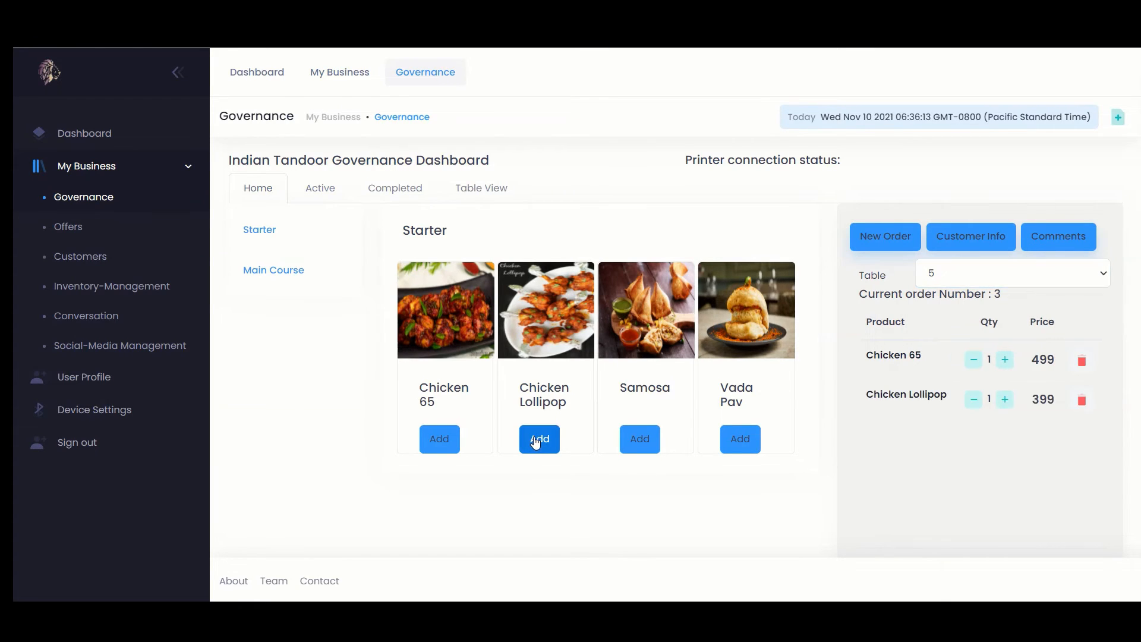
pyautogui.click(640, 439)
pyautogui.scroll(-3, 873, 475)
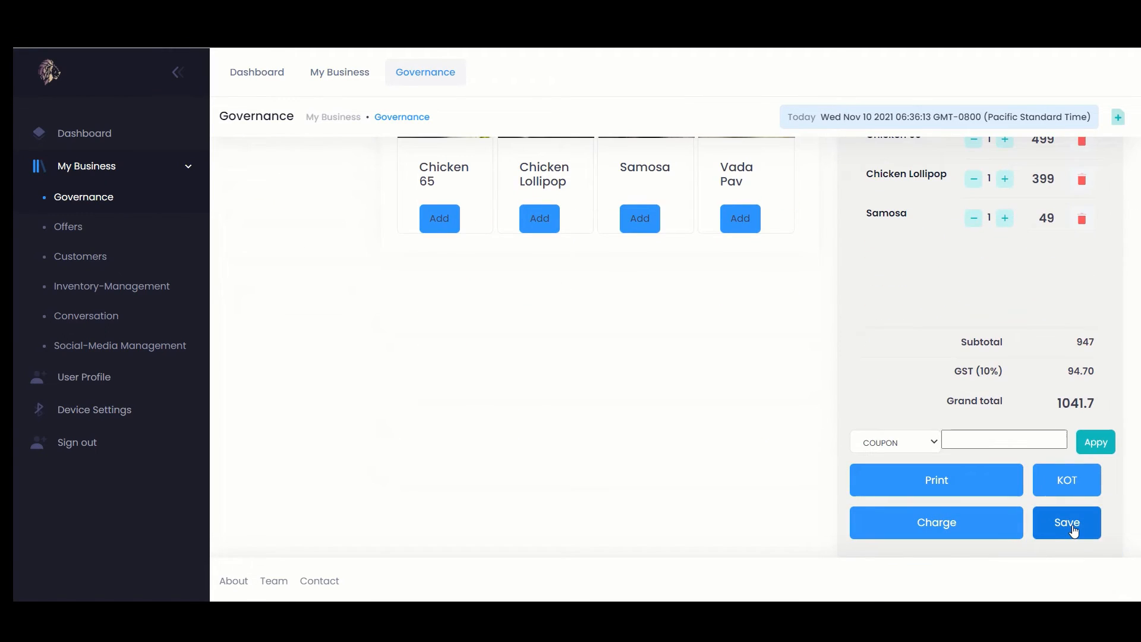
pyautogui.click(1073, 531)
pyautogui.scroll(3, 1032, 497)
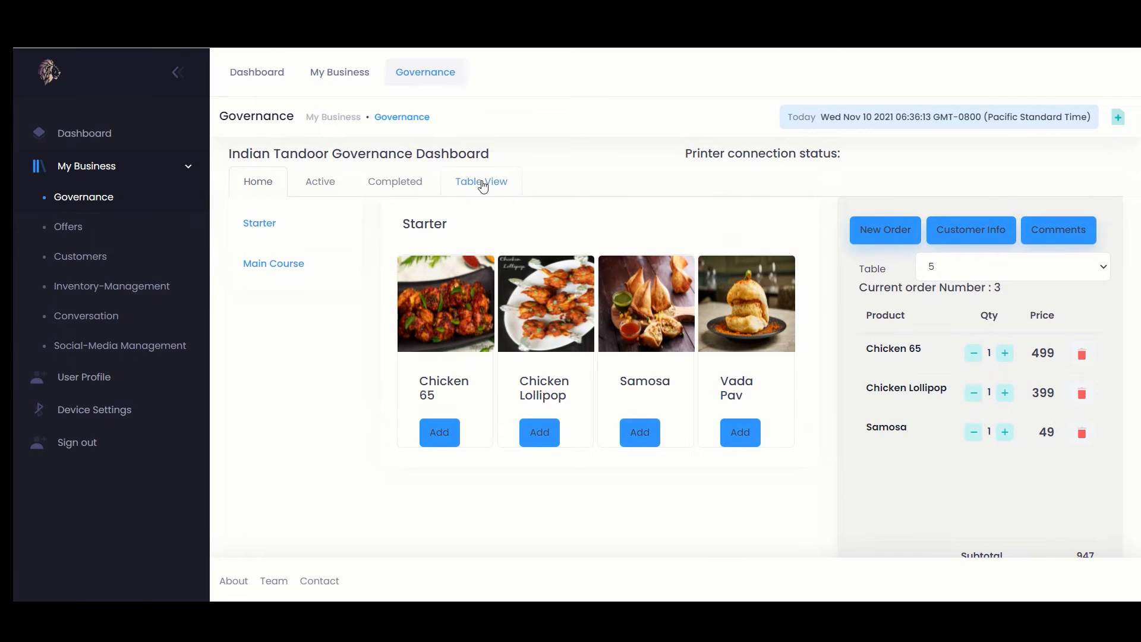
# From Table View, mark Table 5's ₹1041.7 order as complete
pyautogui.click(479, 182)
pyautogui.scroll(-2, 618, 349)
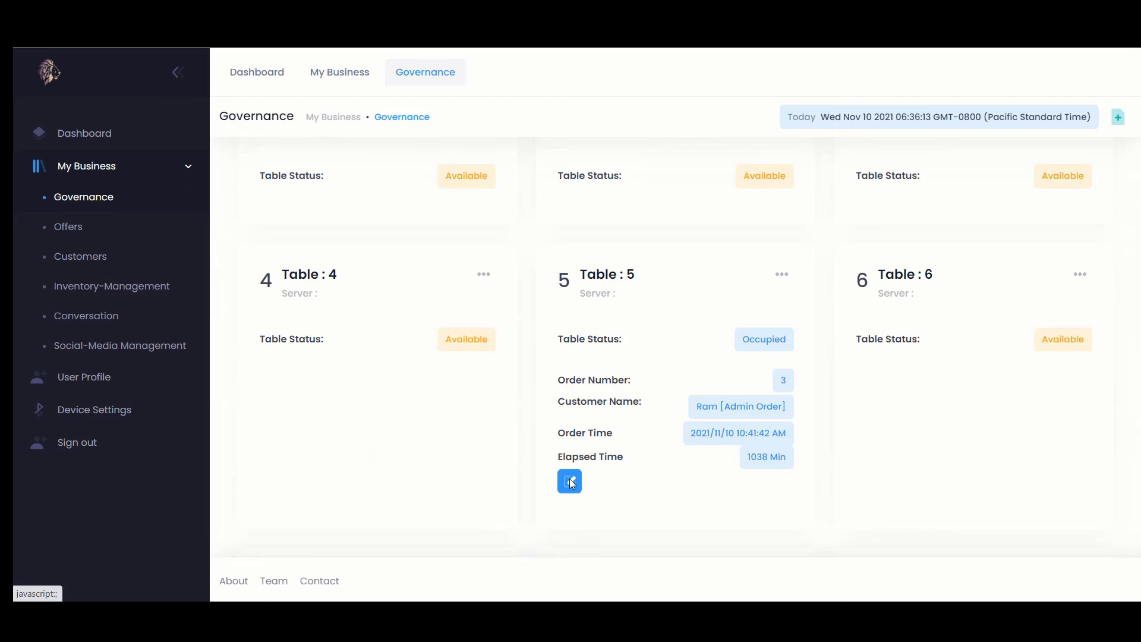
pyautogui.click(570, 481)
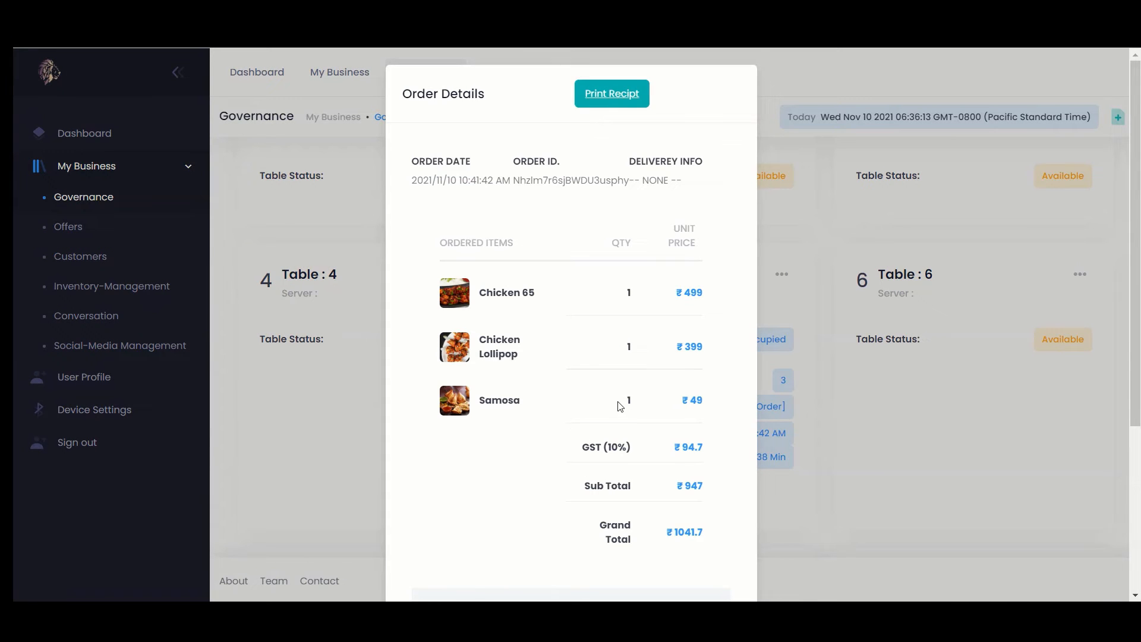
pyautogui.scroll(-2, 618, 401)
pyautogui.scroll(-3, 619, 406)
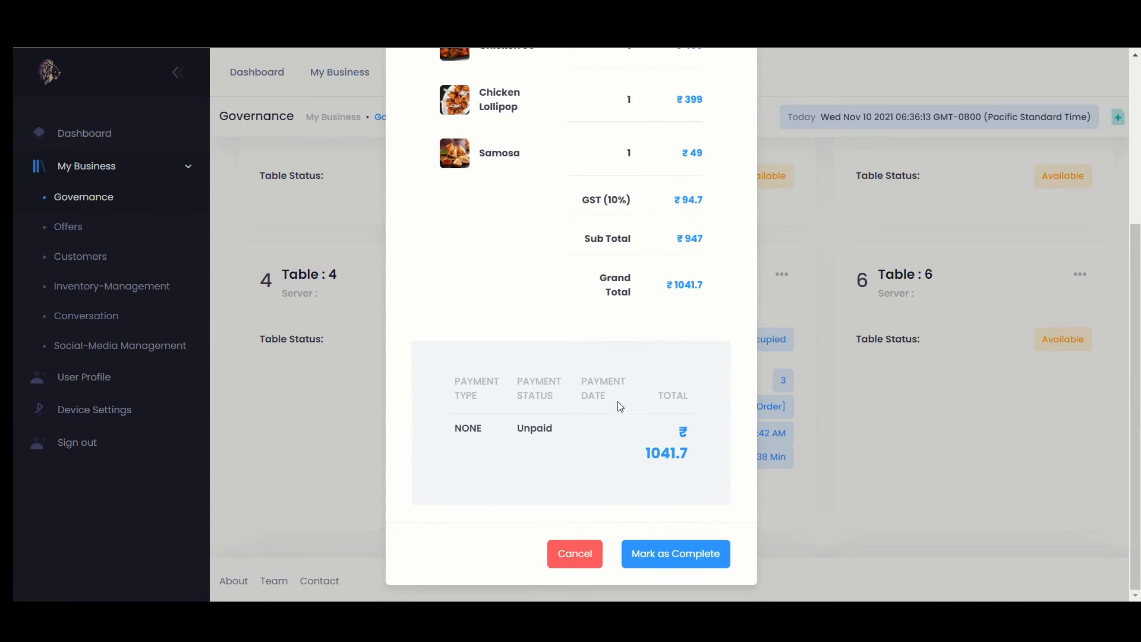
pyautogui.click(717, 558)
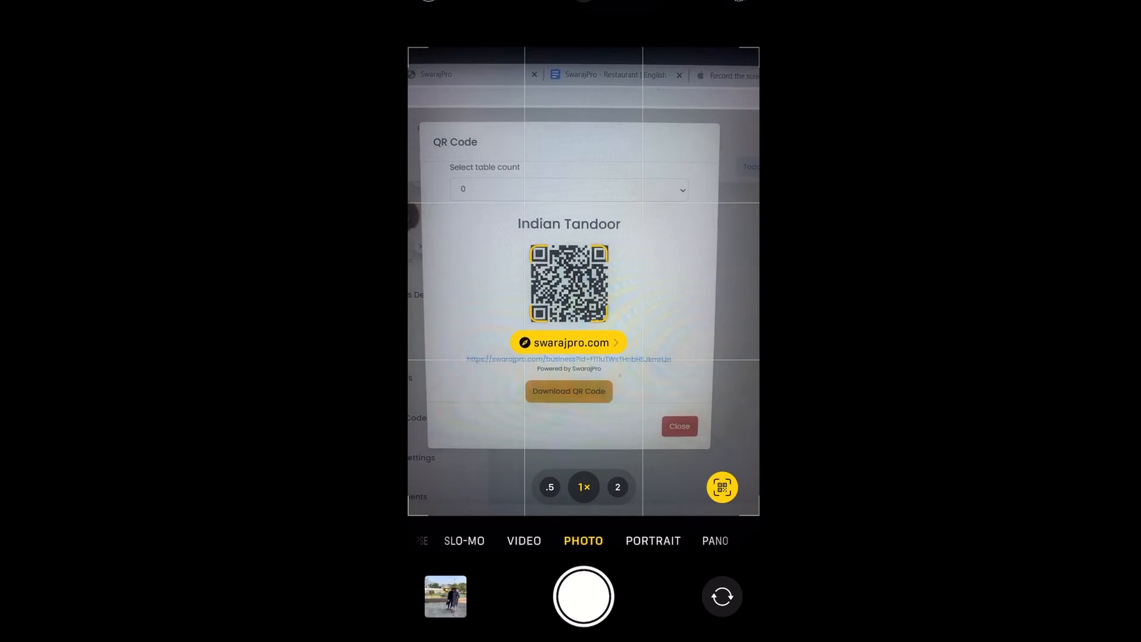
# Open the scanned swarajpro.com link to Indian Tandoor's online menu
pyautogui.click(565, 341)
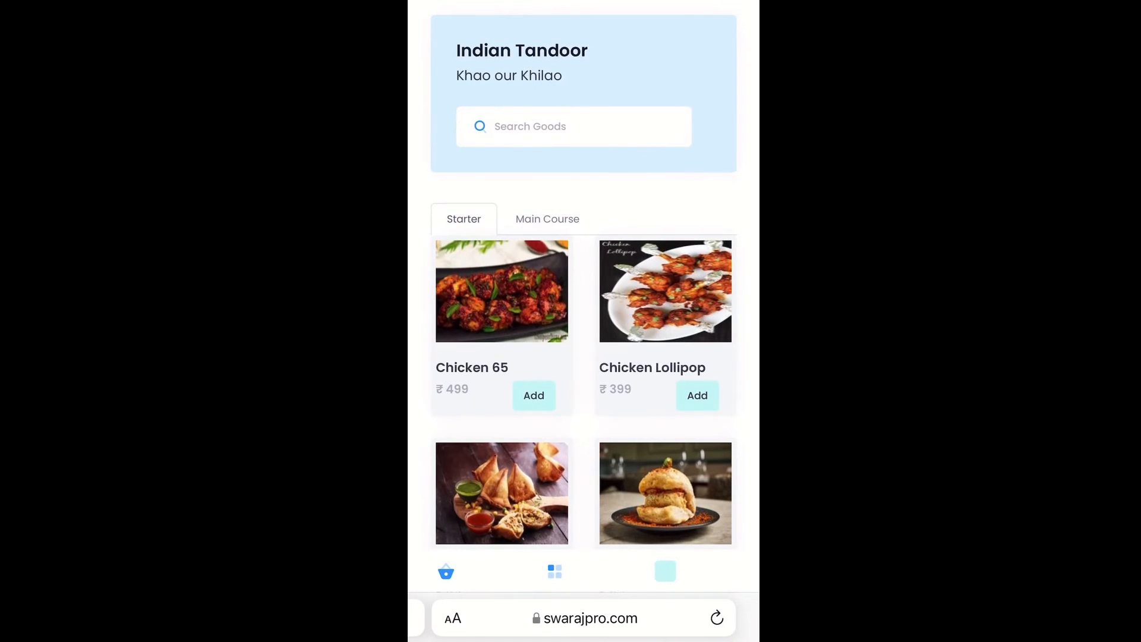
# Browse the Main Course dishes, then add Chicken 65 from Starters to the cart
pyautogui.scroll(-3, 583, 297)
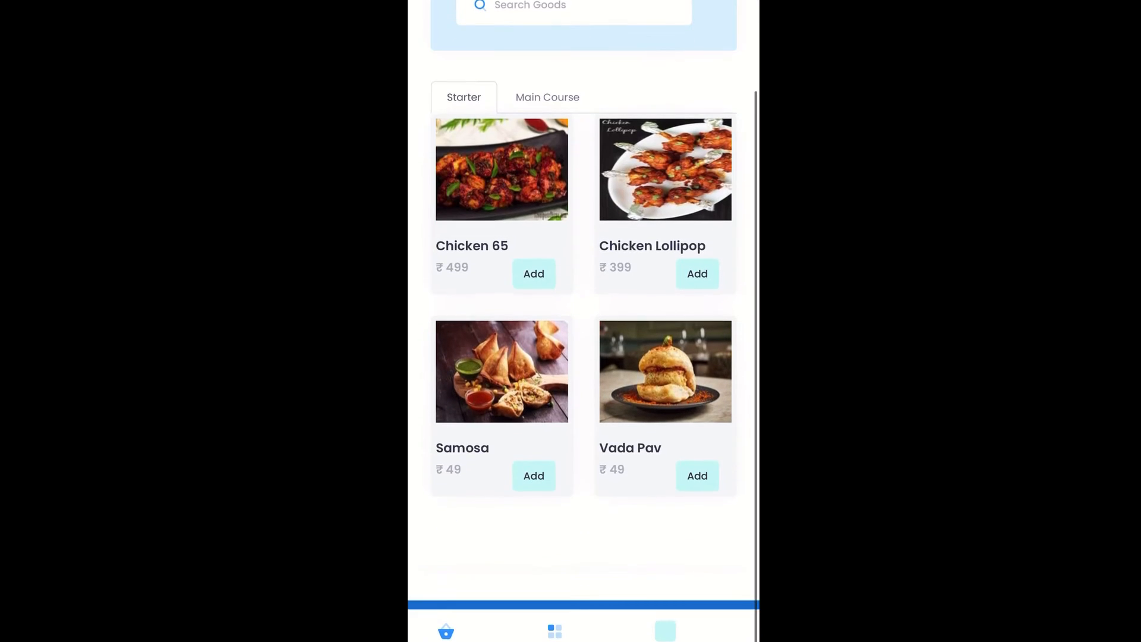
pyautogui.scroll(1, 583, 321)
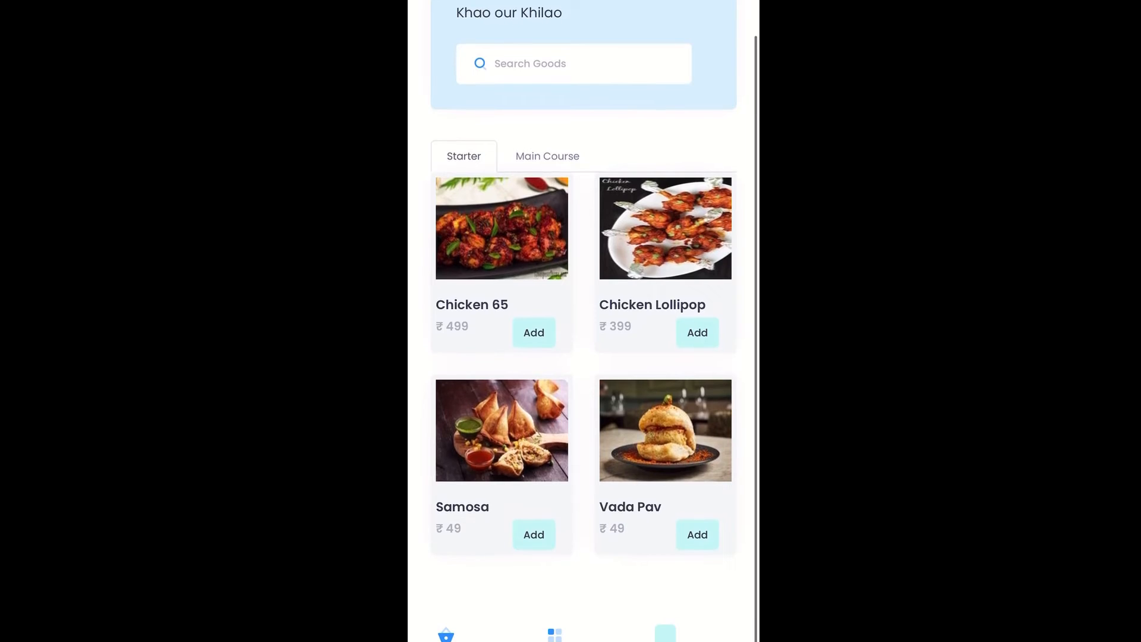
pyautogui.scroll(1, 583, 321)
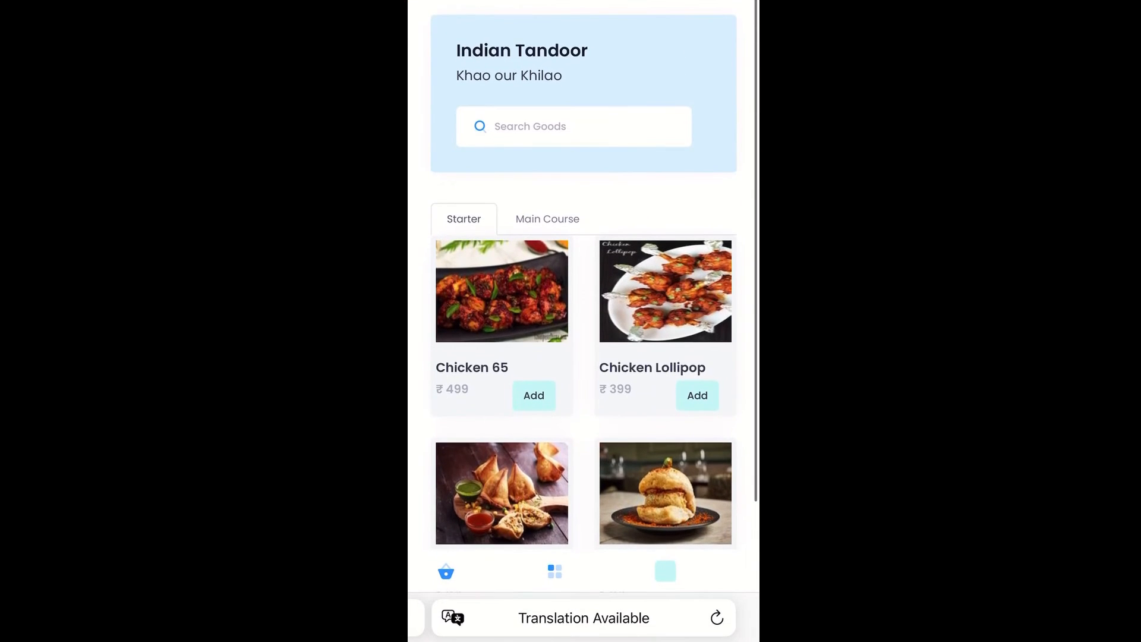
pyautogui.click(547, 219)
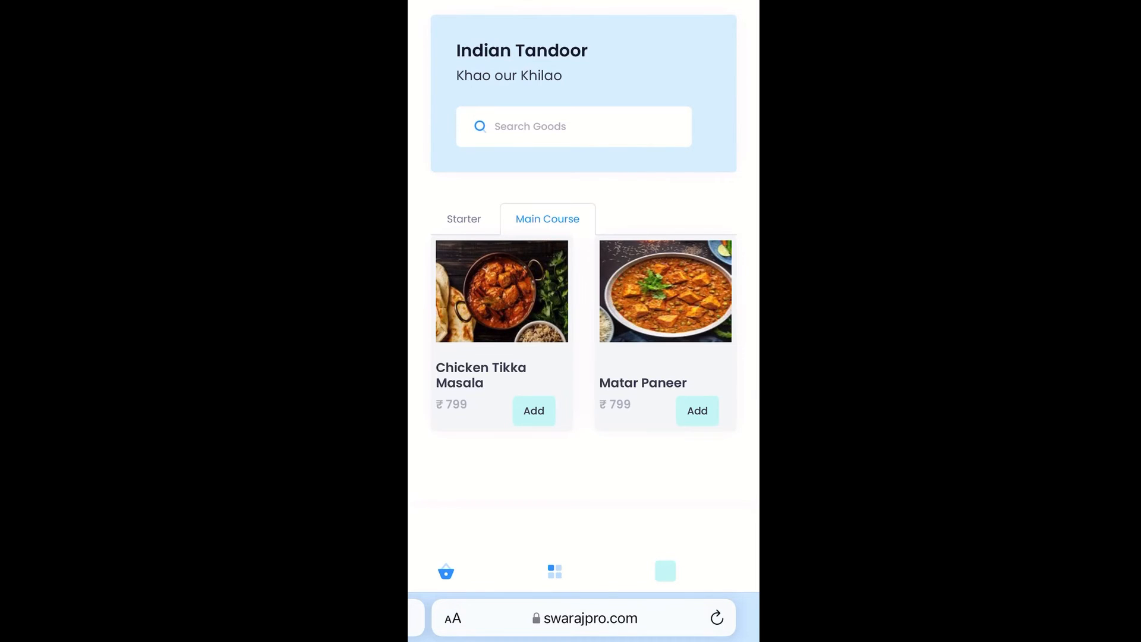
pyautogui.scroll(-3, 583, 297)
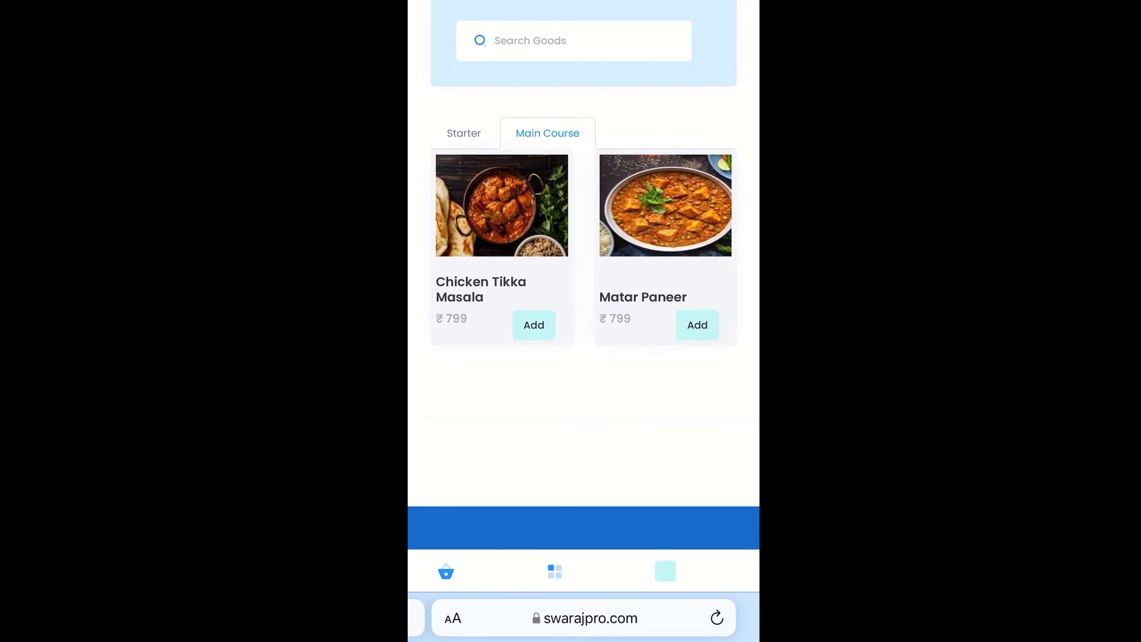
pyautogui.scroll(3, 584, 274)
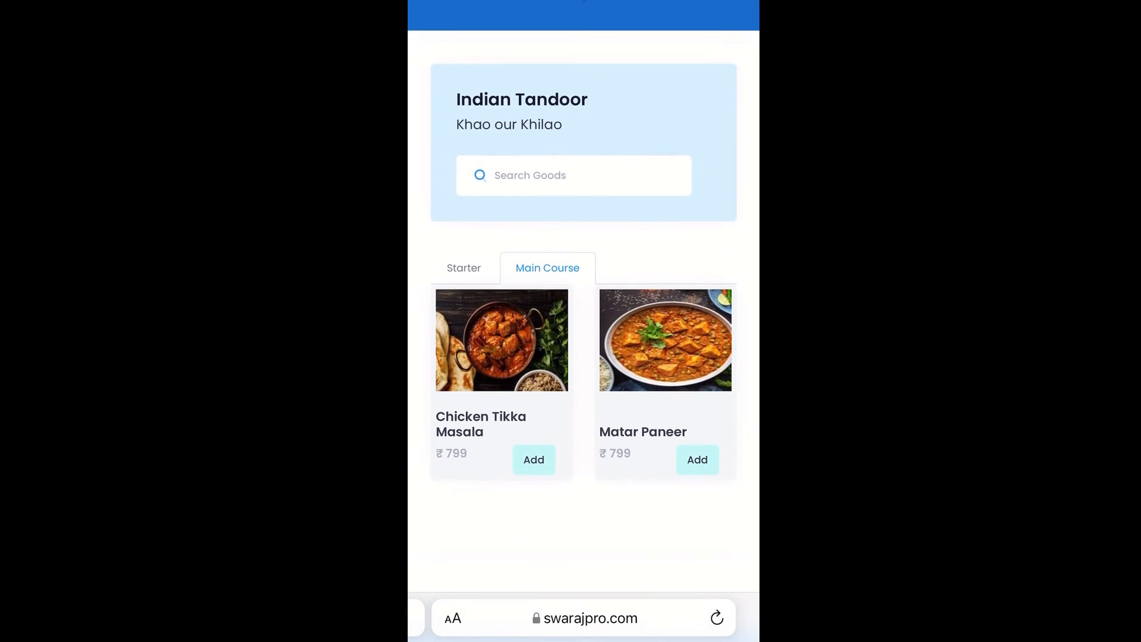
pyautogui.scroll(-2, 584, 321)
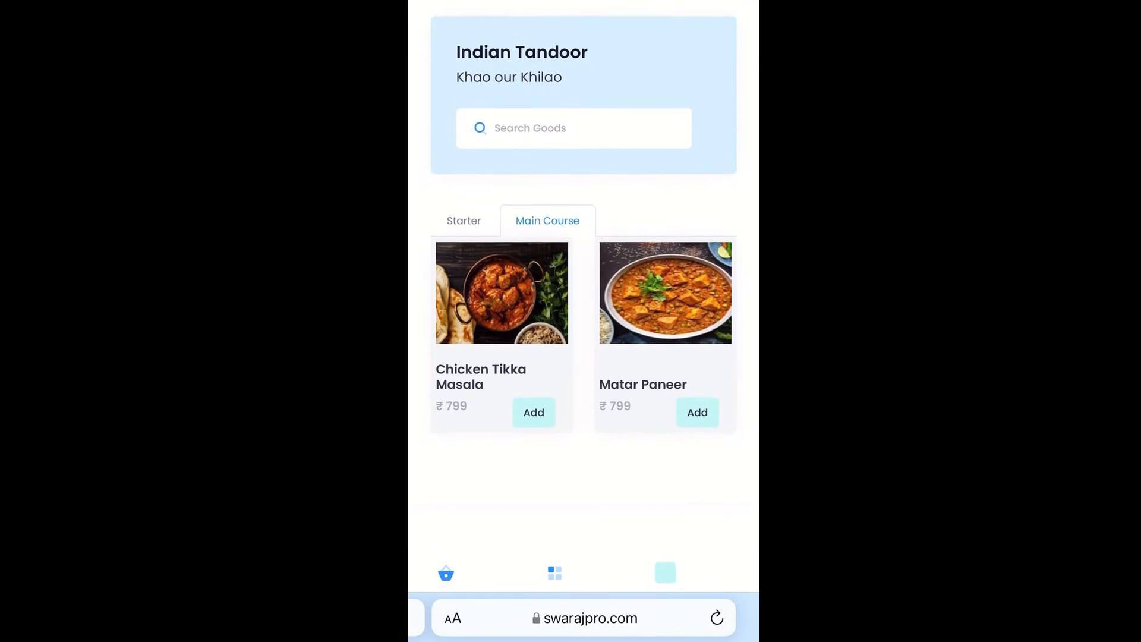
pyautogui.click(464, 219)
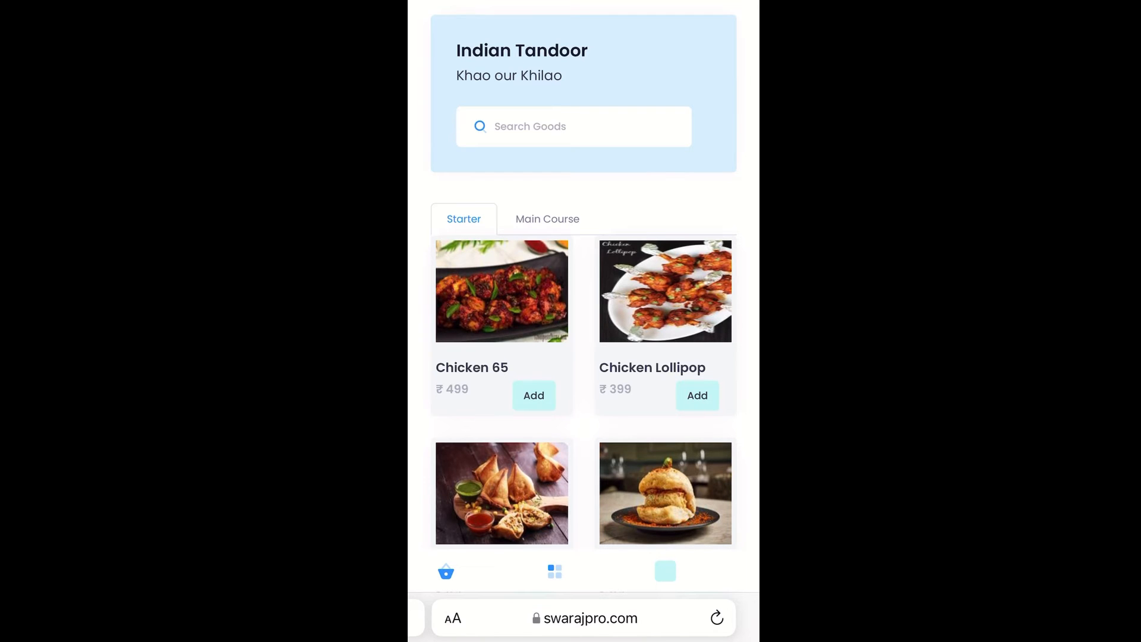
pyautogui.click(534, 396)
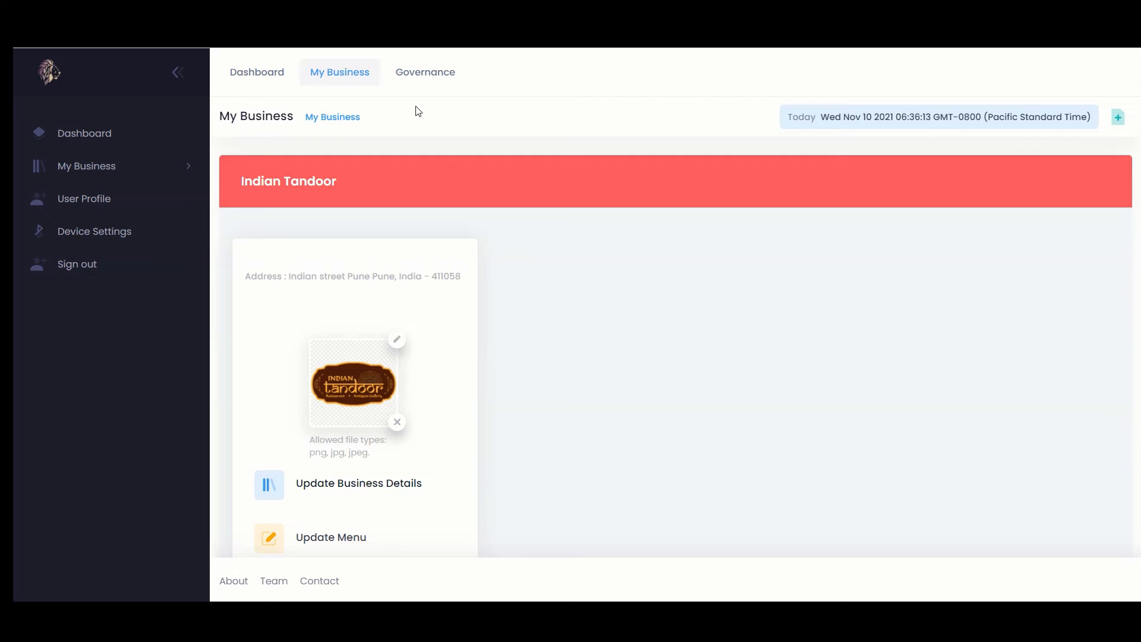
# Open Inventory-Management and view the Stock list, Chicken 65 through Vada Pav
pyautogui.click(189, 167)
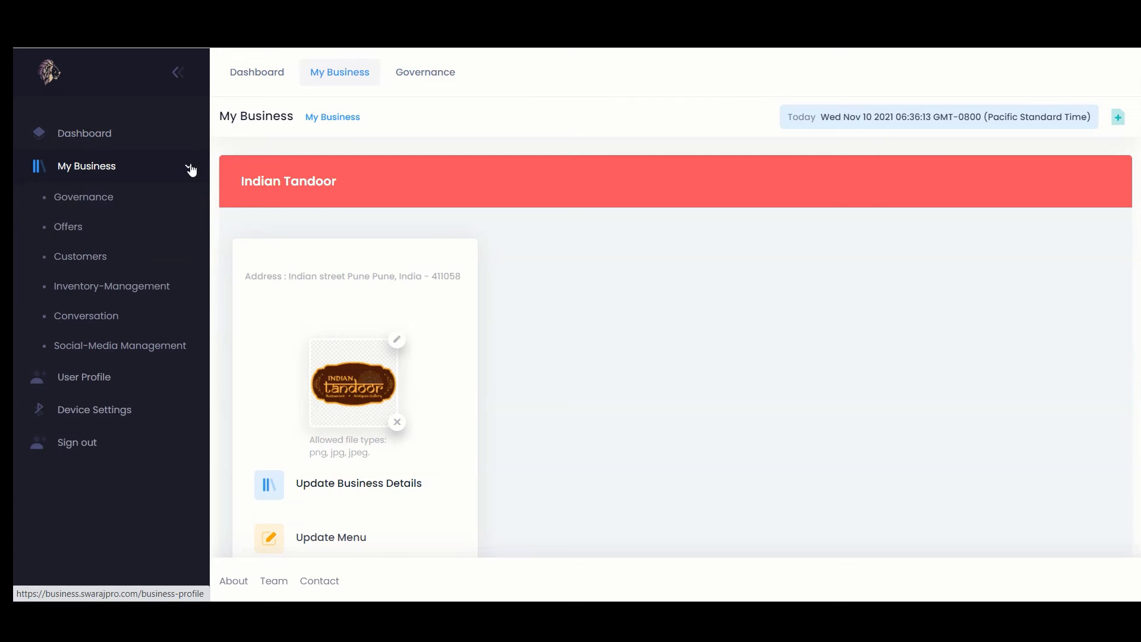
pyautogui.click(159, 289)
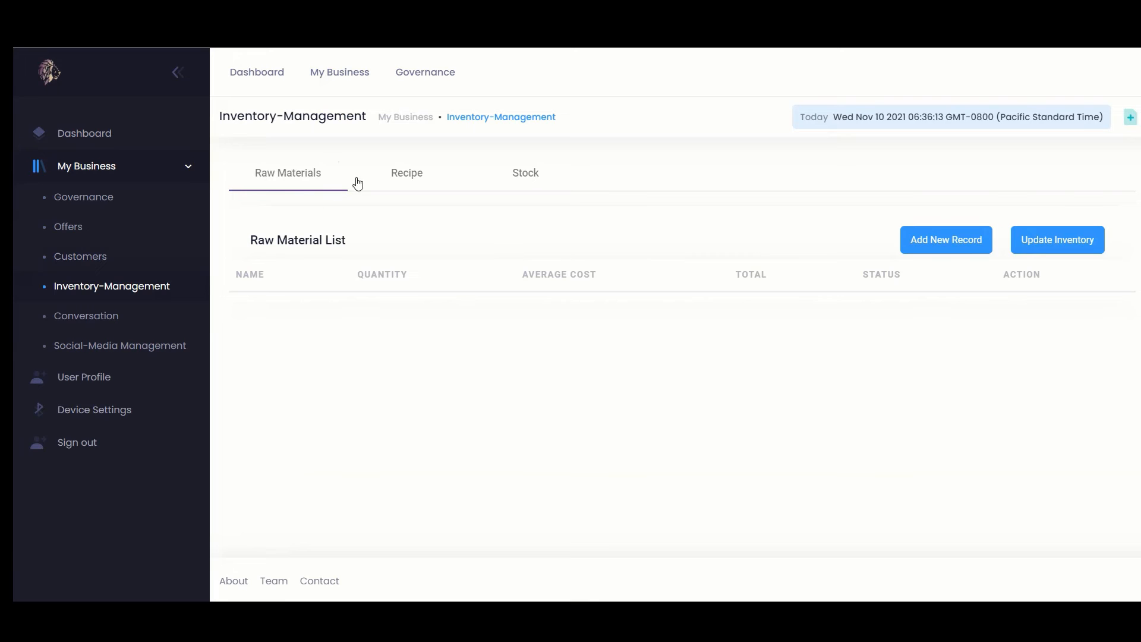
pyautogui.click(413, 183)
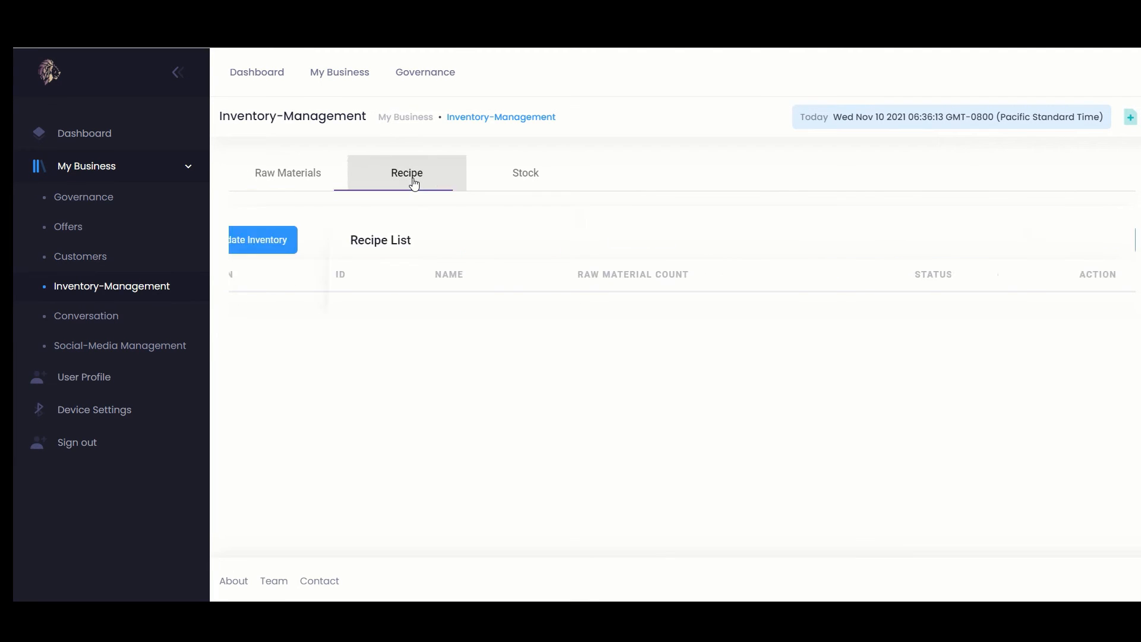
pyautogui.click(521, 177)
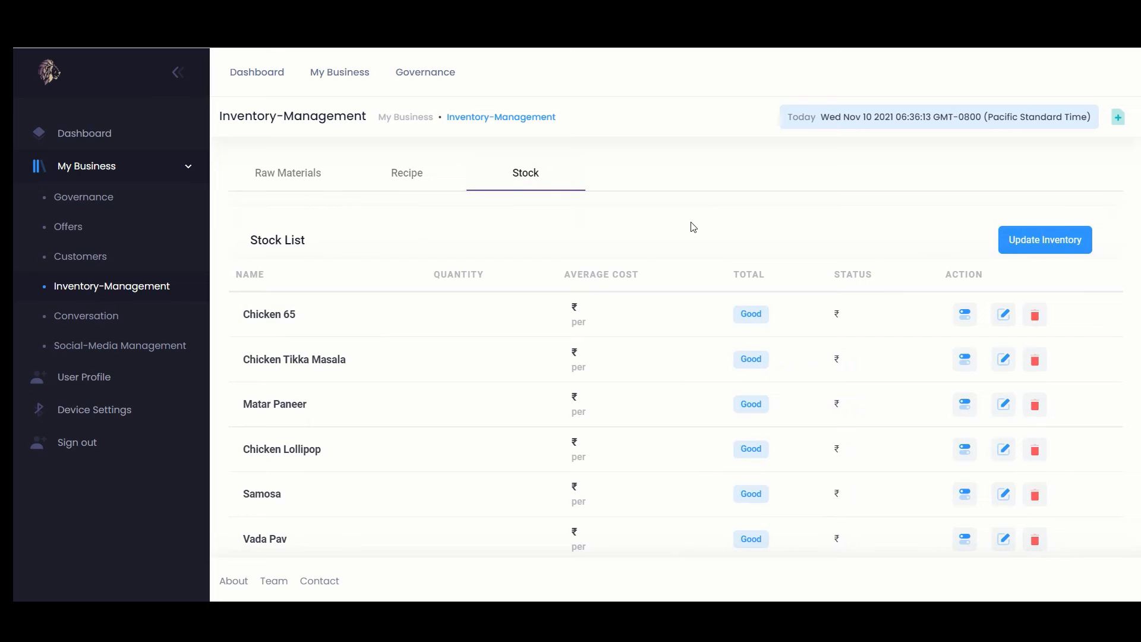
pyautogui.scroll(-1, 694, 226)
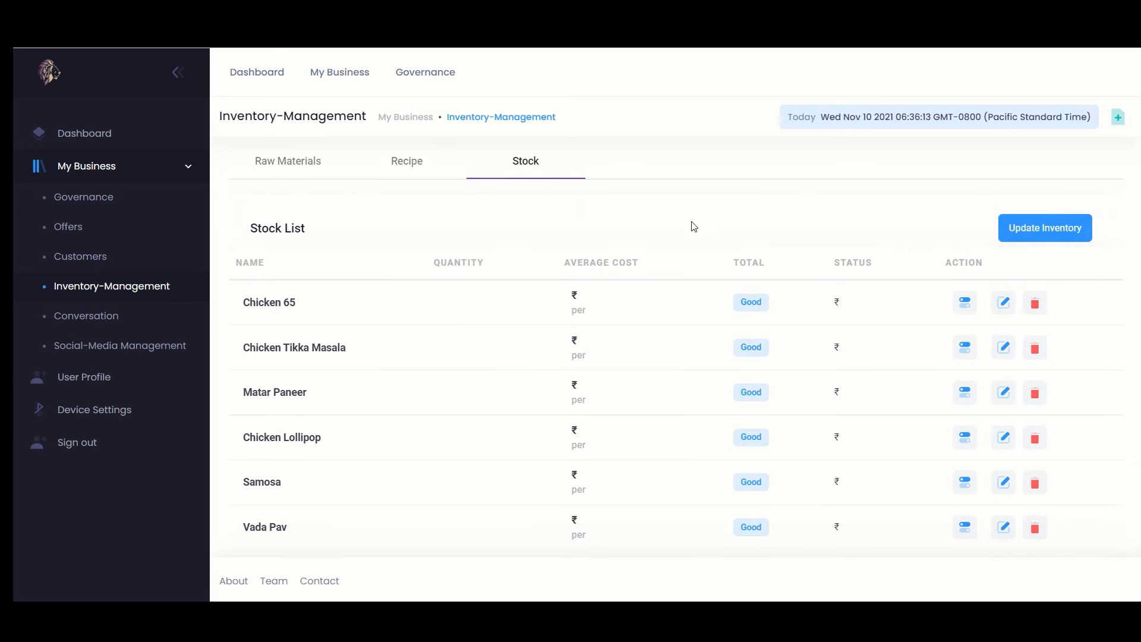
pyautogui.scroll(1, 694, 226)
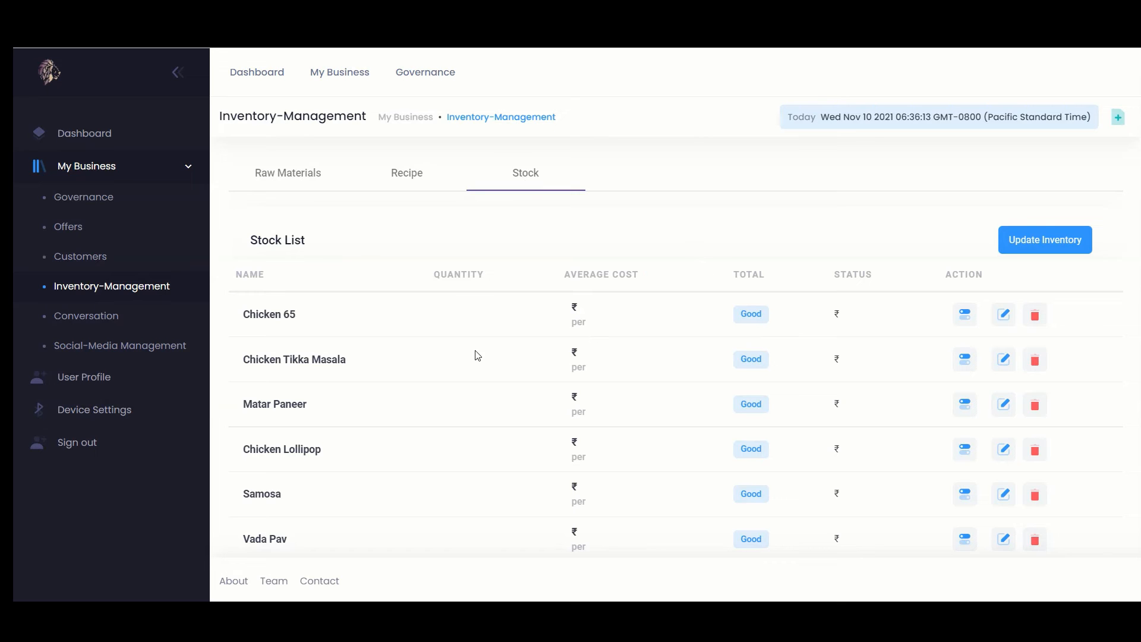
pyautogui.scroll(-1, 467, 356)
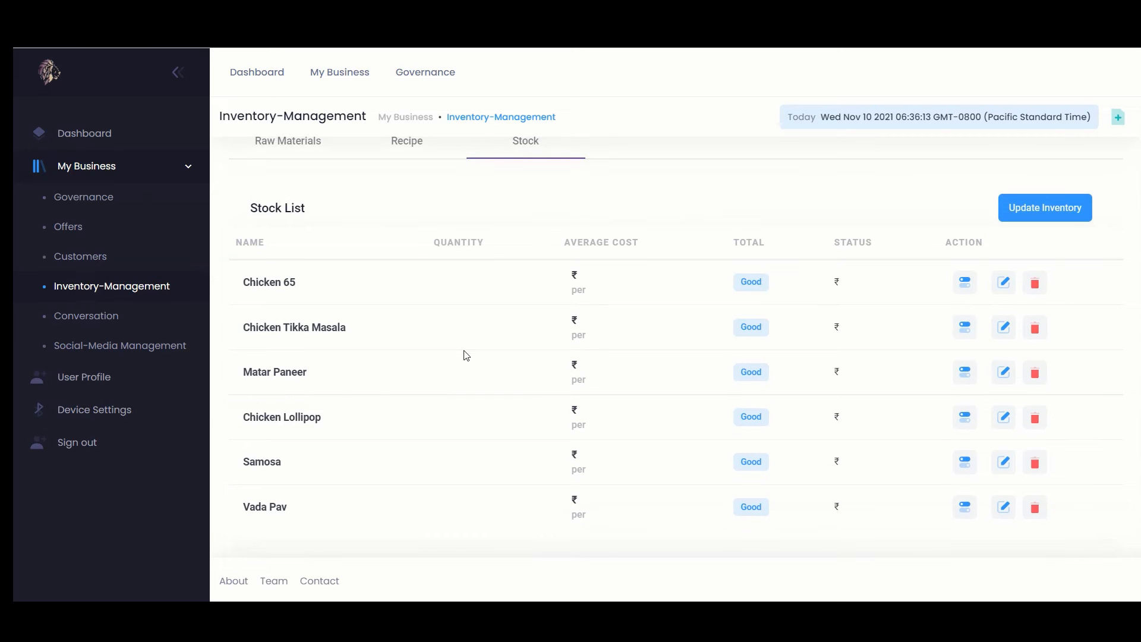
pyautogui.scroll(1, 466, 355)
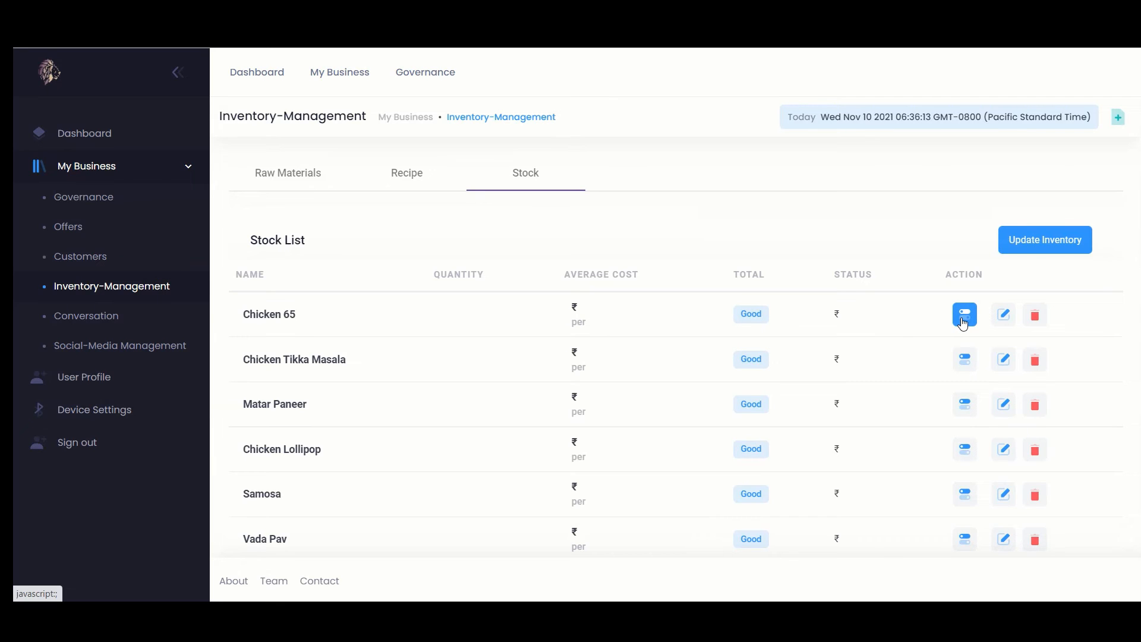
# Check Chicken 65's empty stock info, then start a new Stock Inventory Entry
pyautogui.click(962, 323)
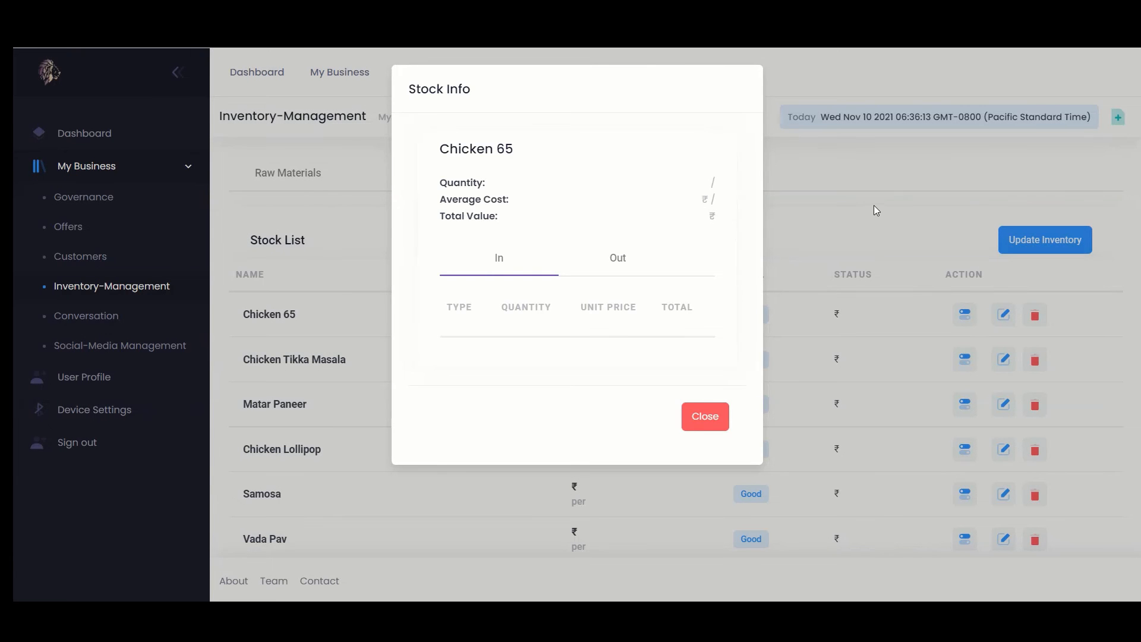
pyautogui.click(874, 210)
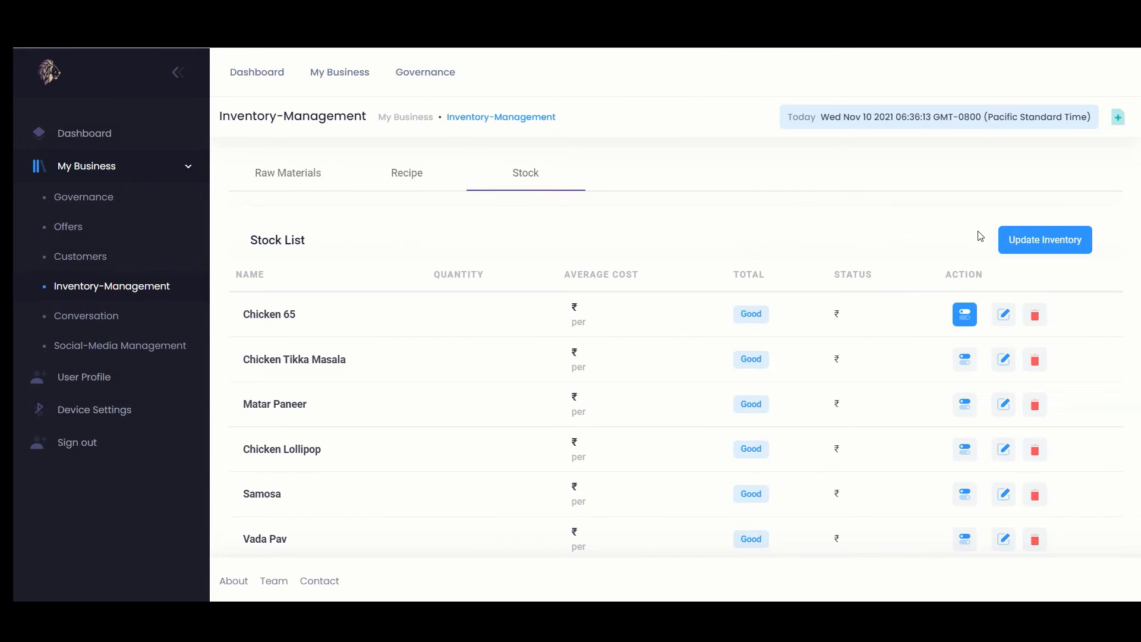
pyautogui.click(1025, 239)
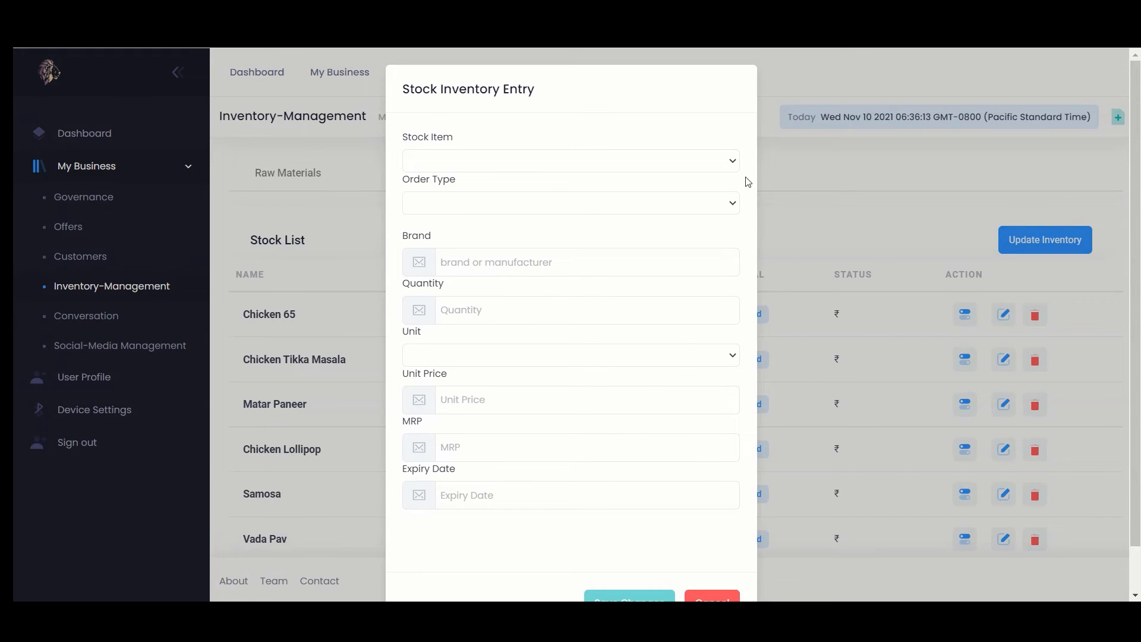
# Save a PURCHASE stock entry of 100 Unit for Chicken 65
pyautogui.click(697, 162)
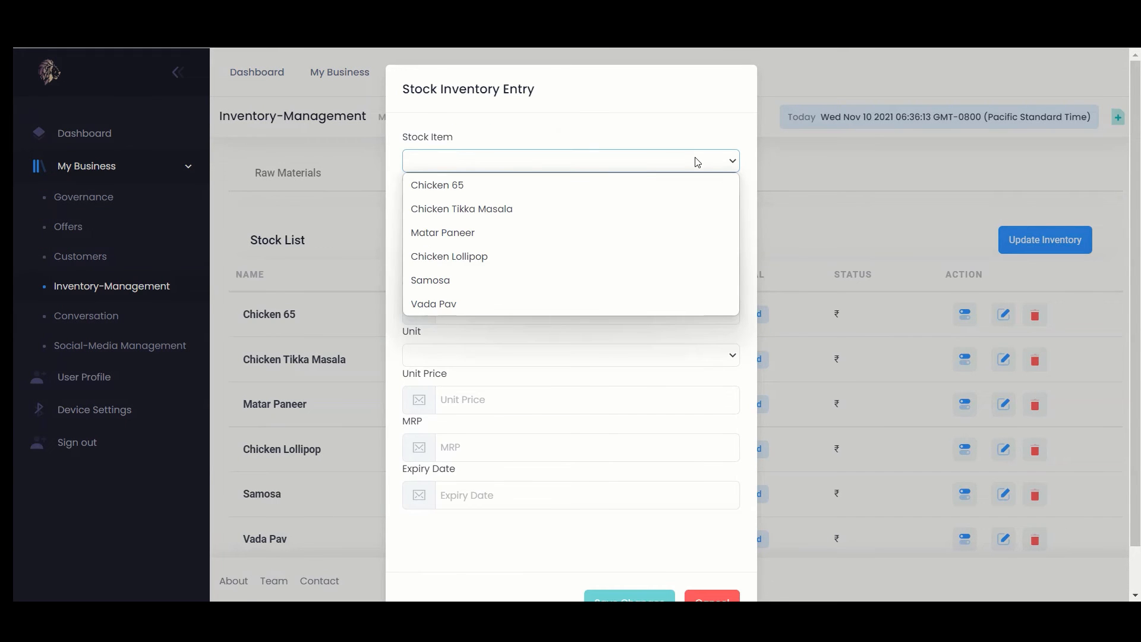
pyautogui.click(604, 184)
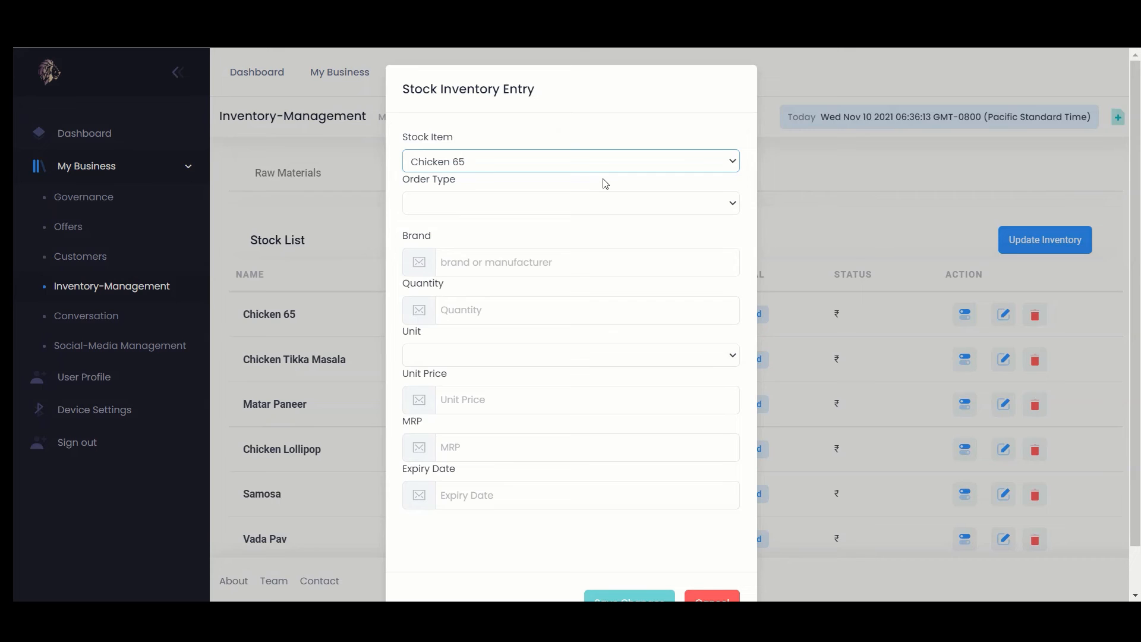
pyautogui.click(560, 208)
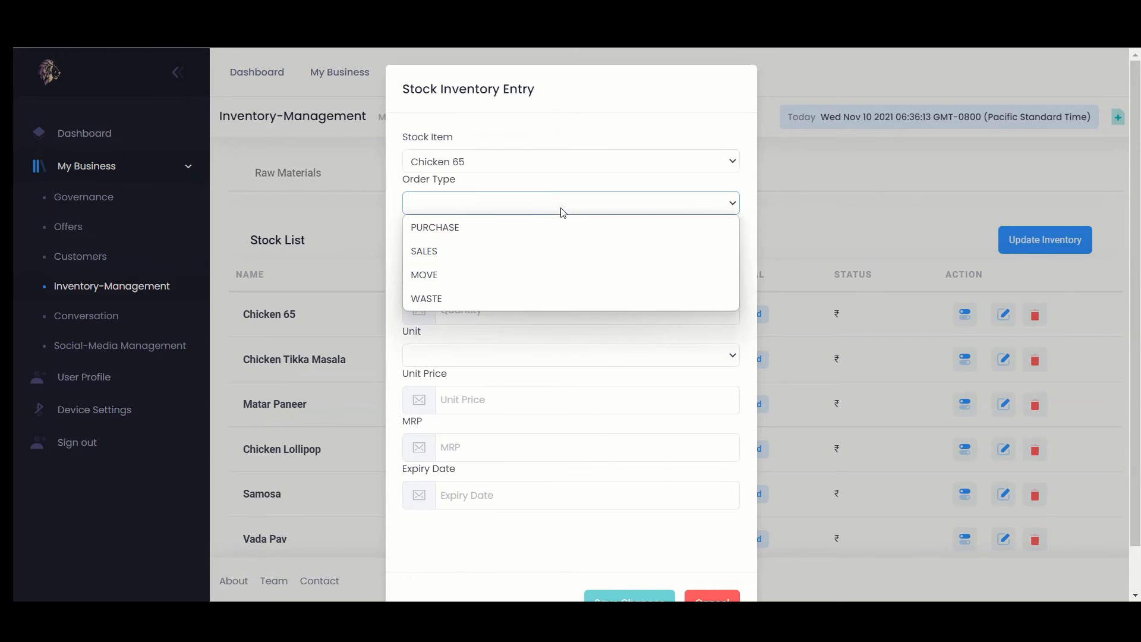
pyautogui.click(529, 229)
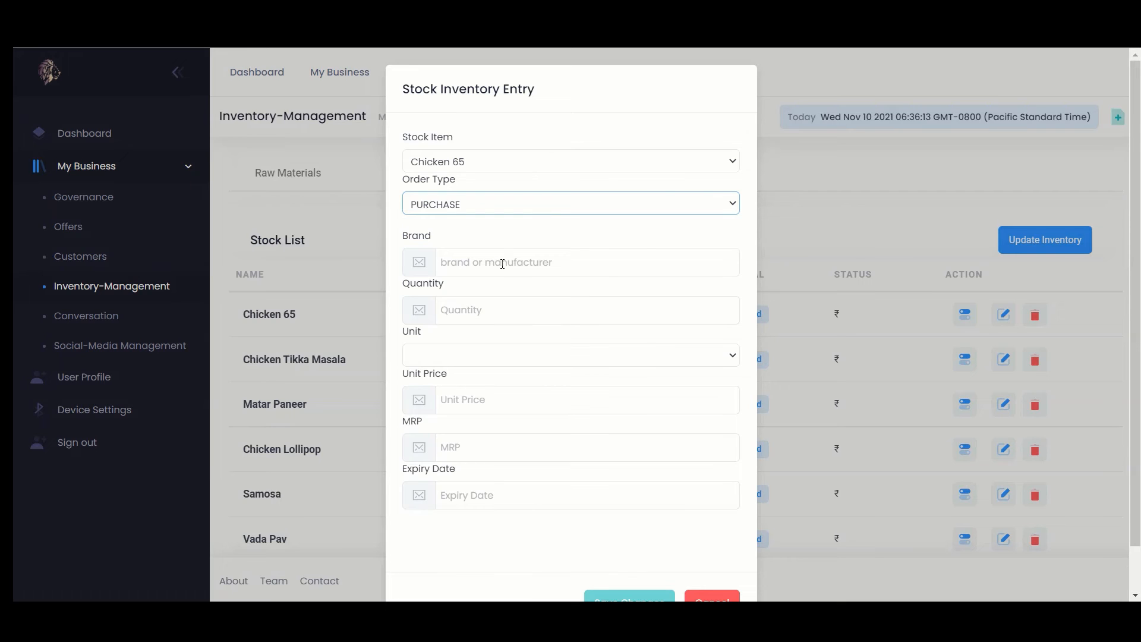
pyautogui.click(470, 309)
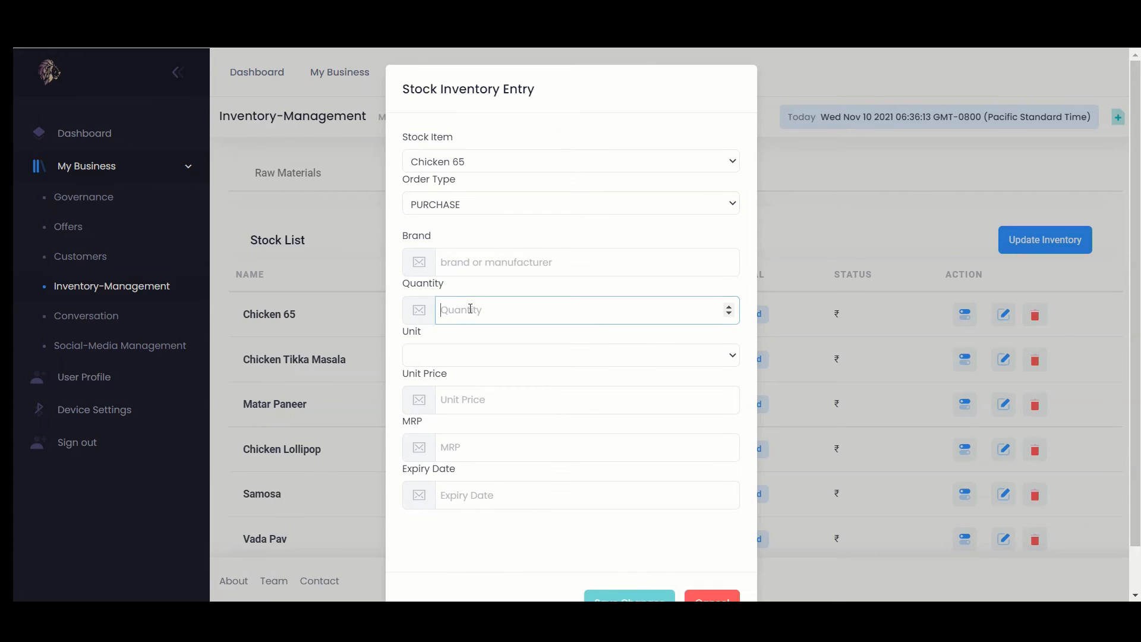
pyautogui.write('100')
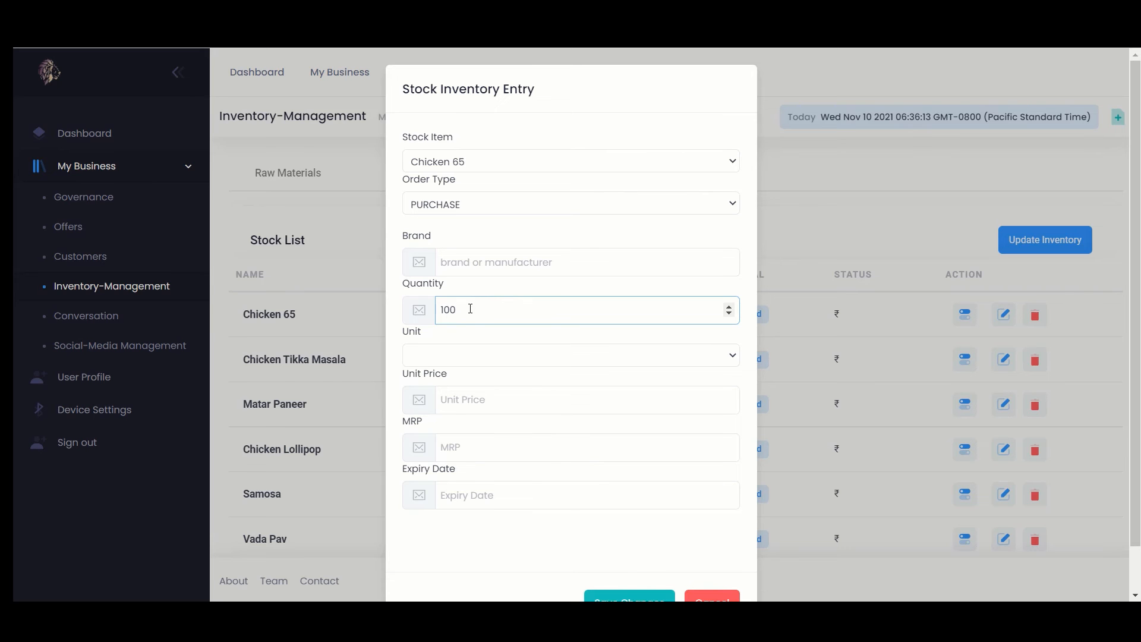
pyautogui.click(444, 365)
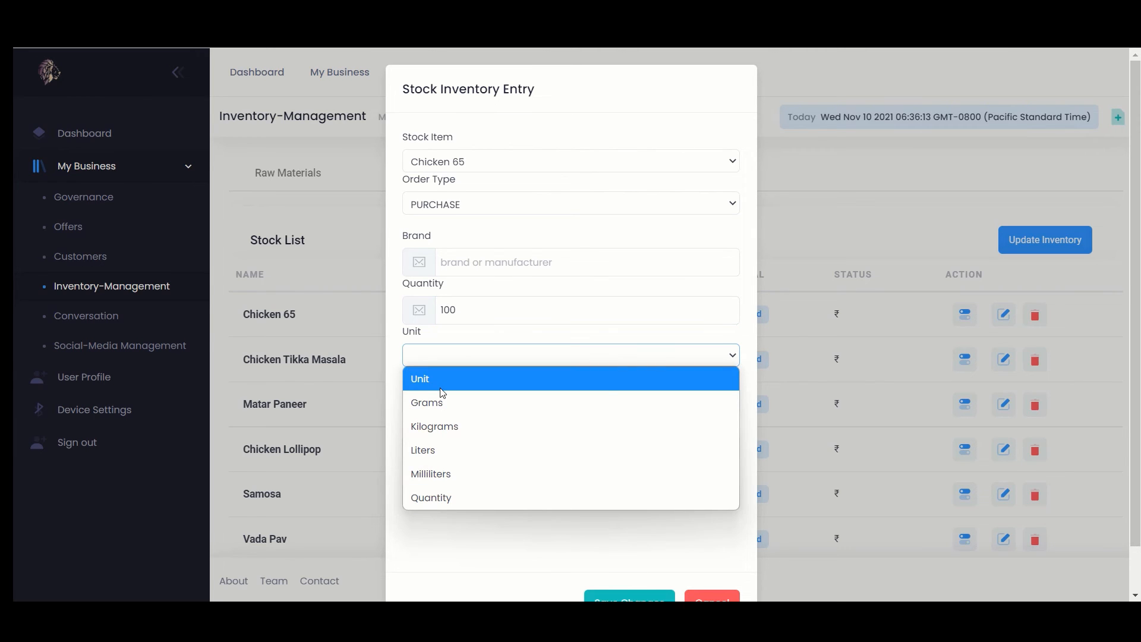
pyautogui.click(443, 380)
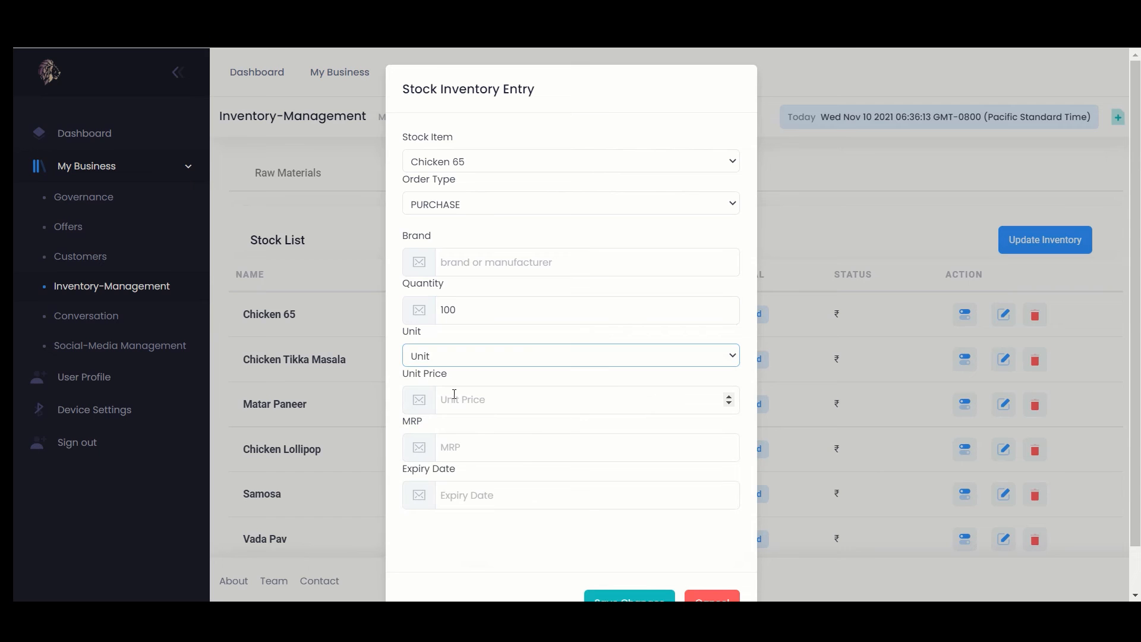
pyautogui.scroll(-1, 601, 523)
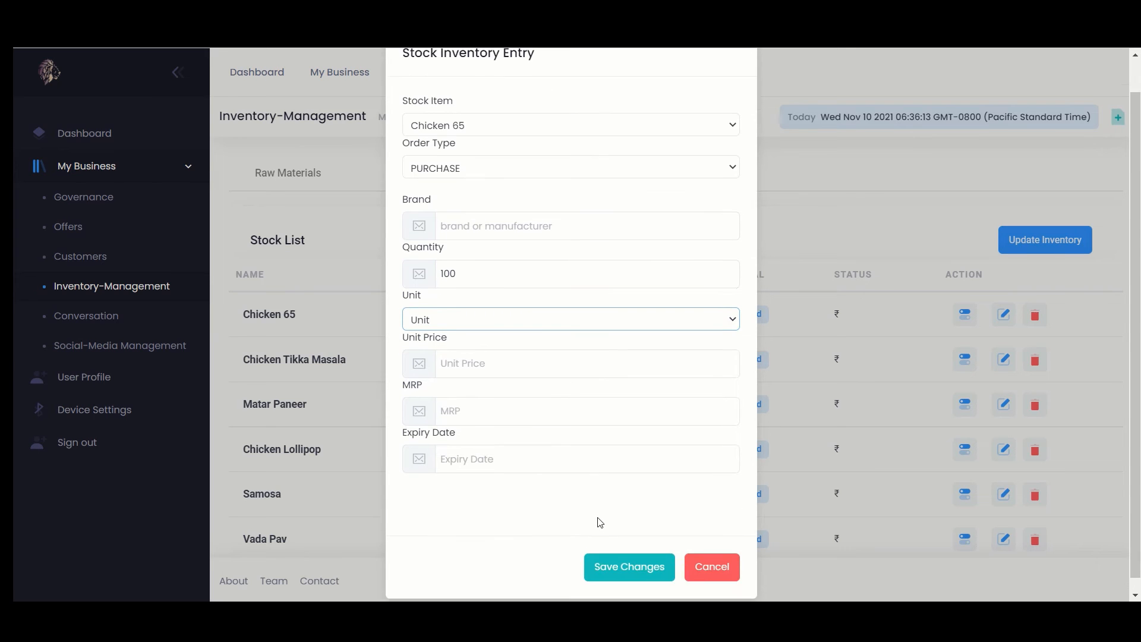
pyautogui.click(607, 558)
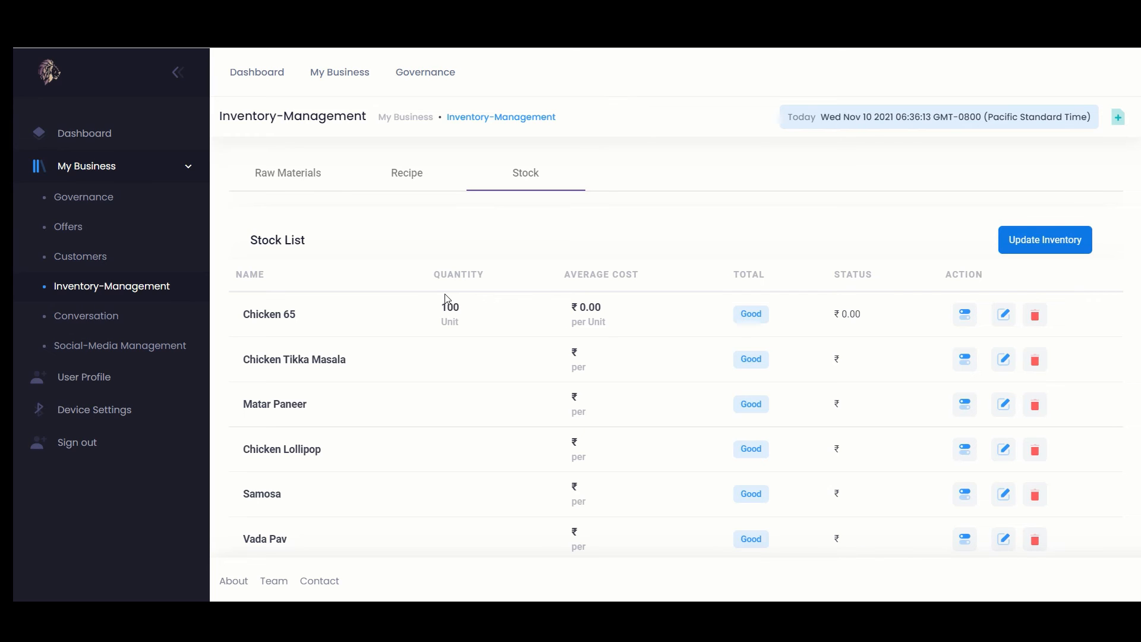
# On the Governance dashboard, add Chicken 65 to the order and raise its quantity to 5
pyautogui.click(427, 74)
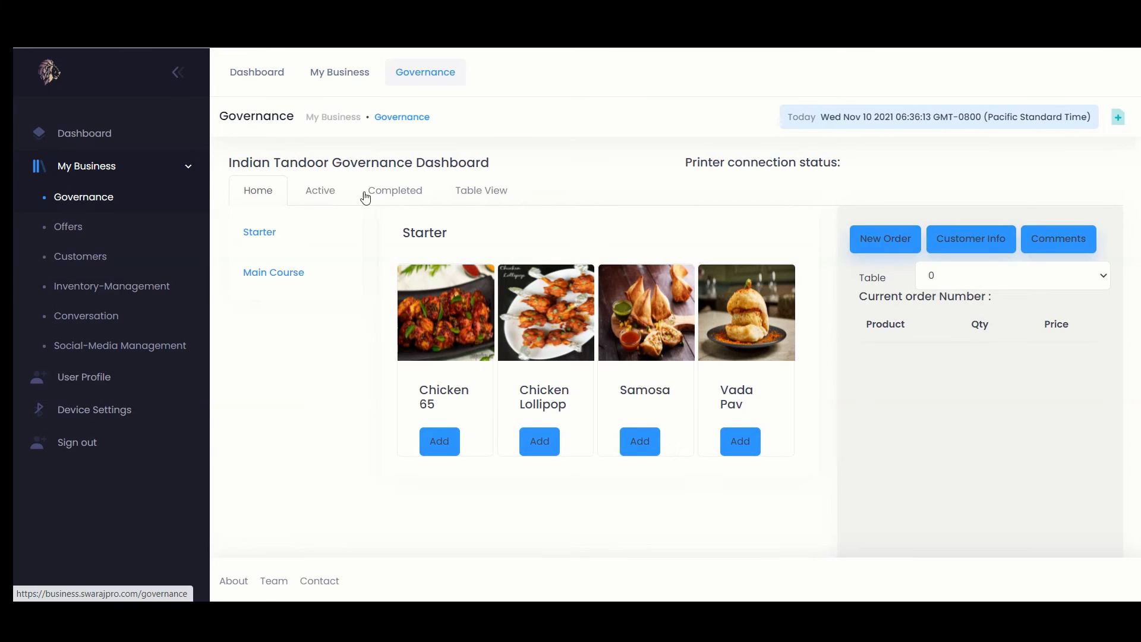
pyautogui.click(447, 444)
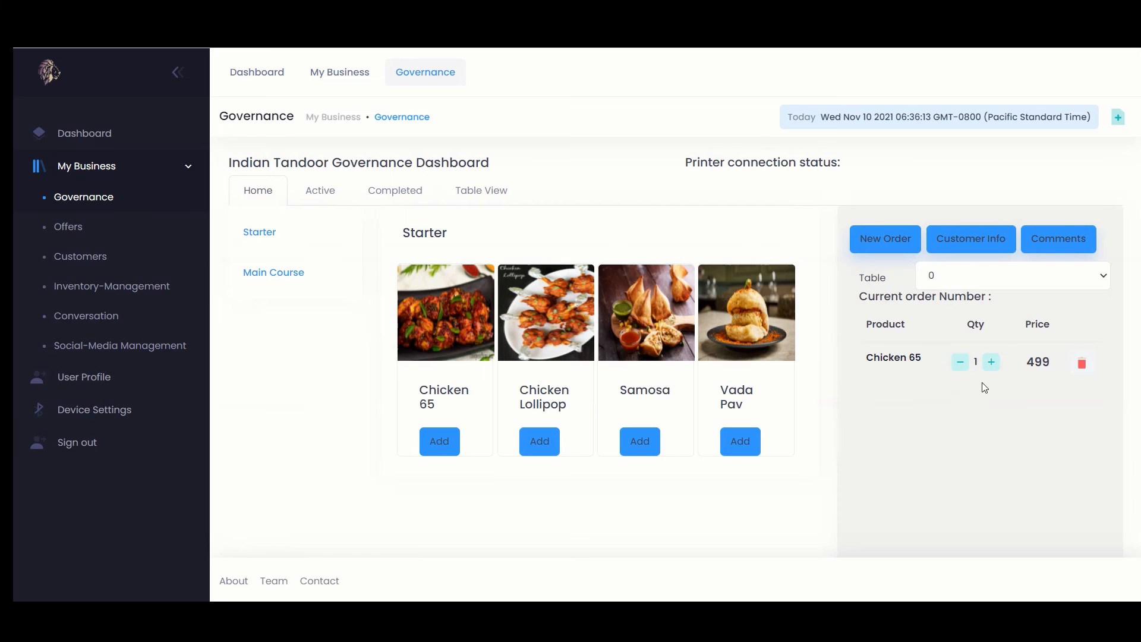
pyautogui.click(992, 363)
pyautogui.click(992, 363)
pyautogui.click(993, 362)
pyautogui.click(991, 363)
pyautogui.scroll(-4, 994, 363)
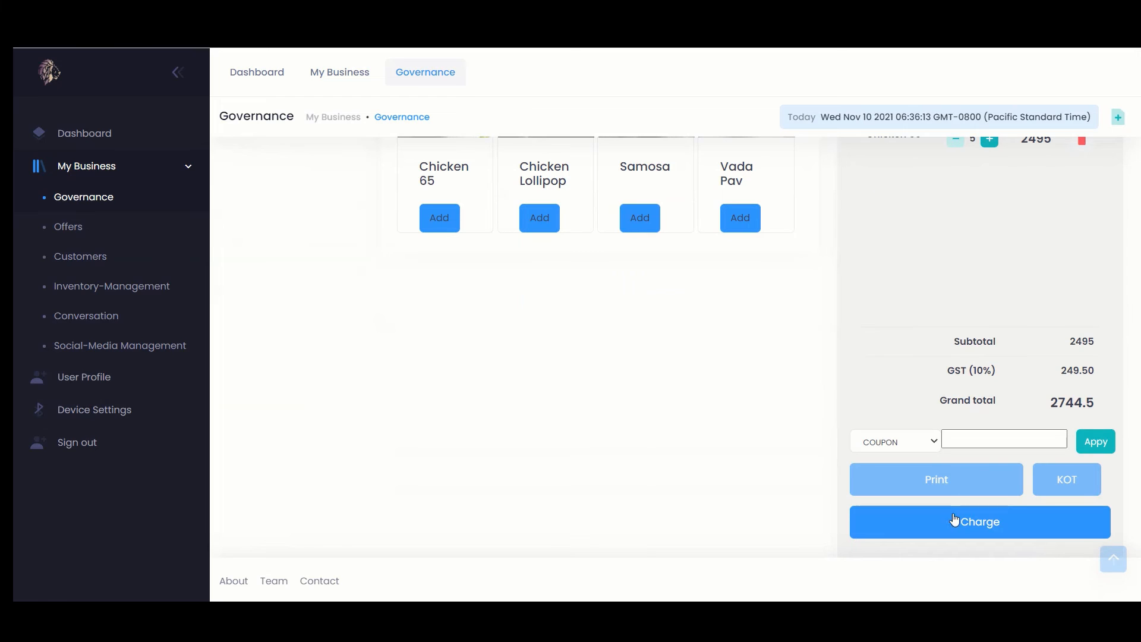
# Charge the order as a completed cash payment, grand total 2744.5 with GST
pyautogui.click(948, 531)
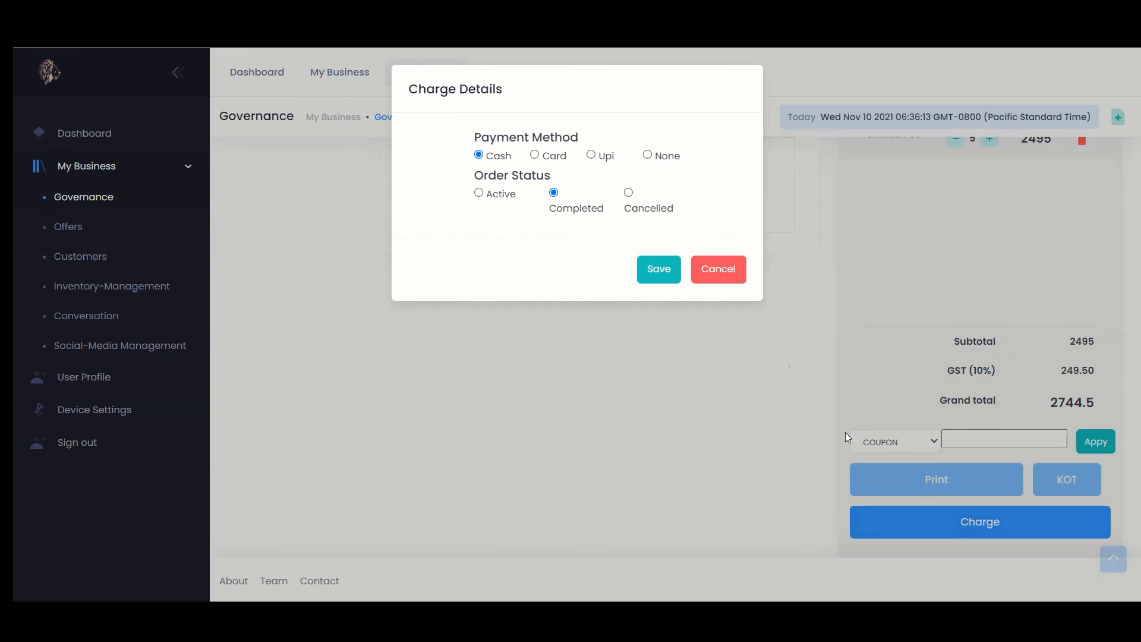
pyautogui.click(659, 271)
pyautogui.scroll(3, 600, 357)
pyautogui.scroll(3, 600, 357)
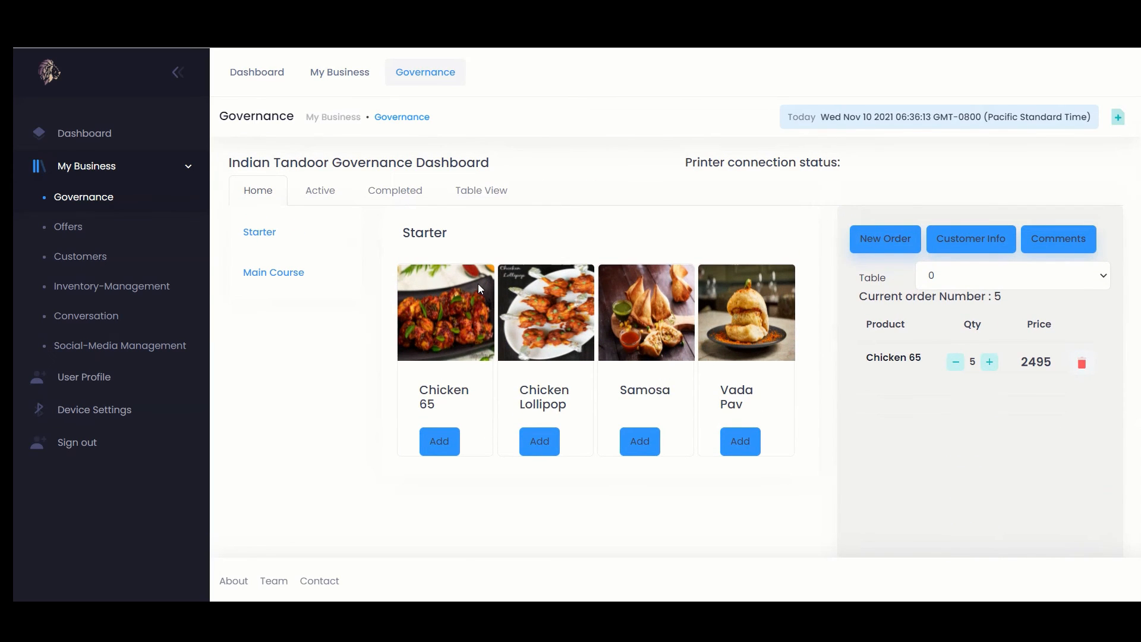
# Check in Inventory Management that Chicken 65 stock is down to 95 Unit, then show Raw Materials
pyautogui.click(159, 288)
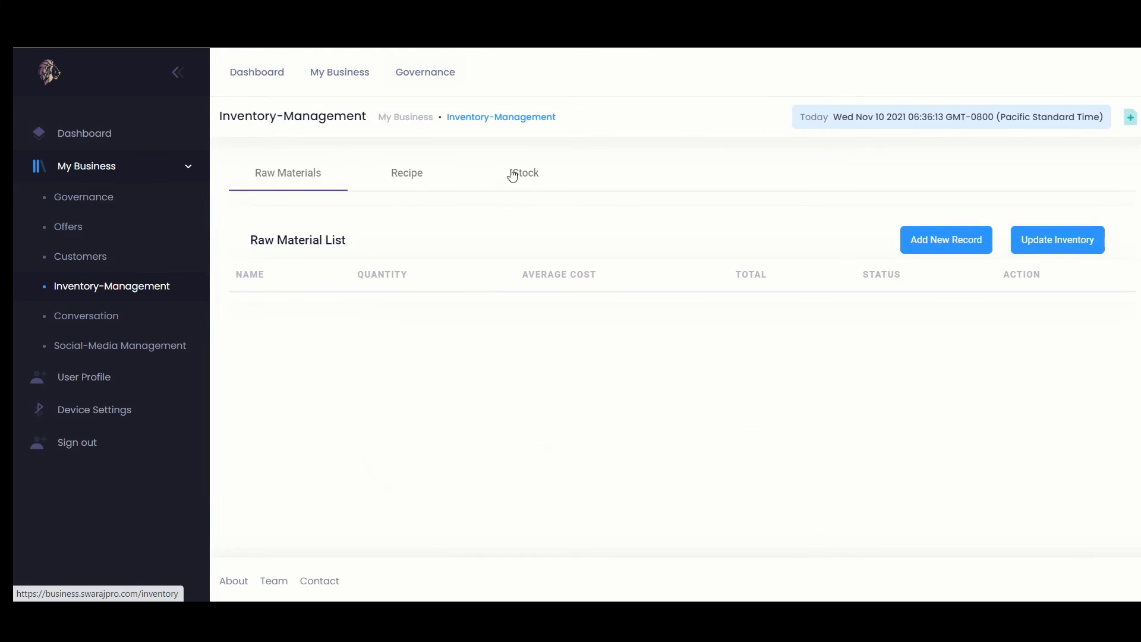
pyautogui.click(536, 172)
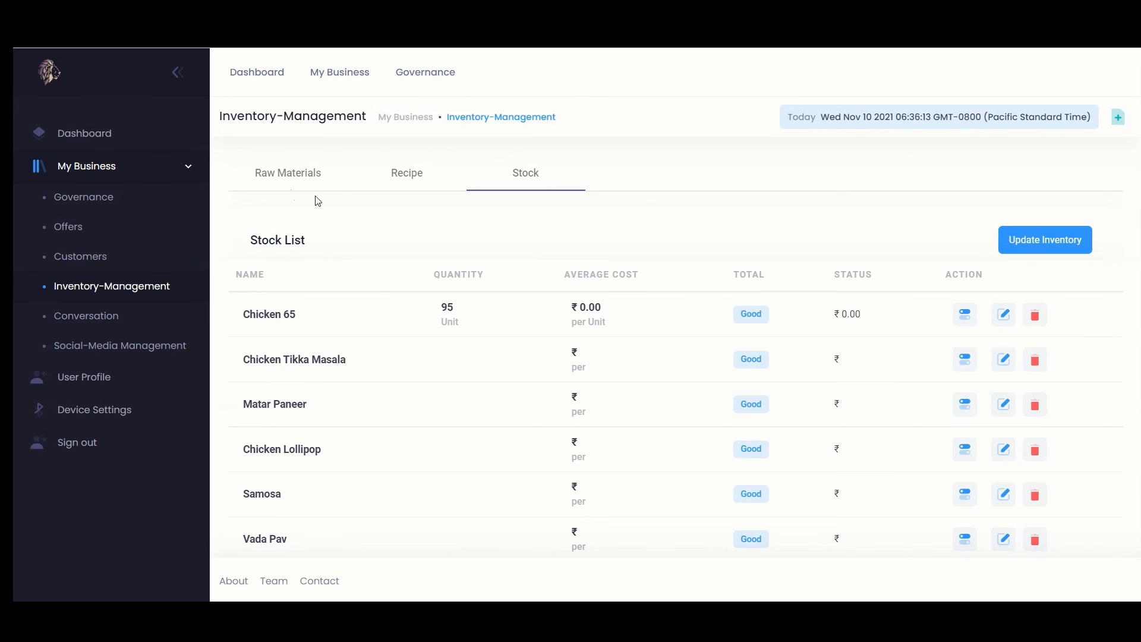
pyautogui.click(270, 176)
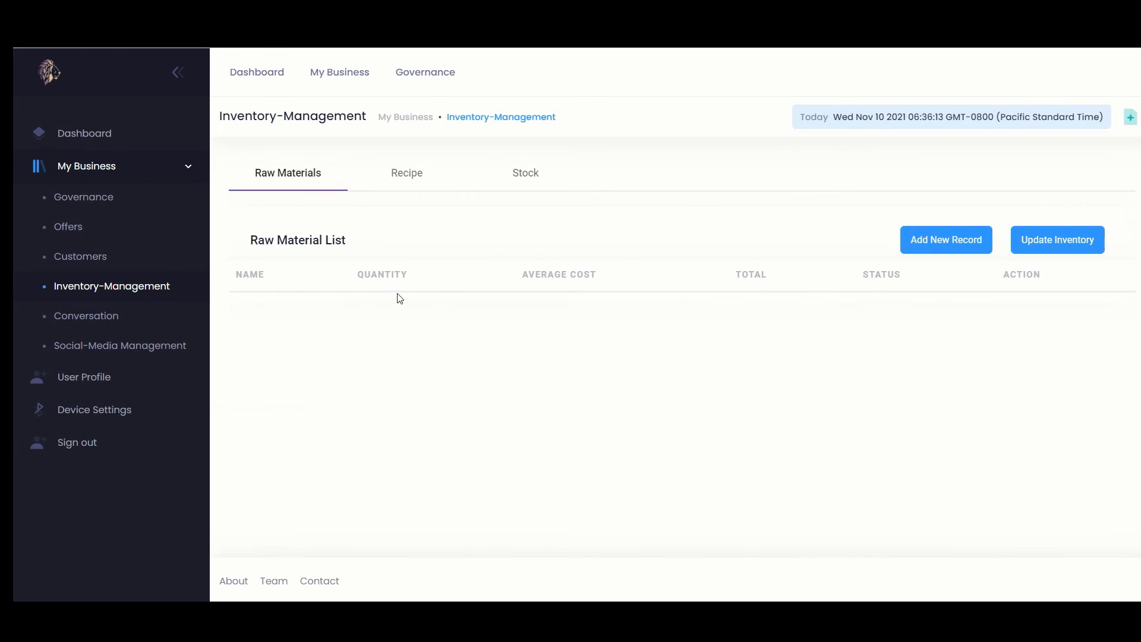
# Add Chicken as a raw material with quantity 1000 Grams
pyautogui.click(957, 247)
pyautogui.click(576, 161)
pyautogui.write('Chicken')
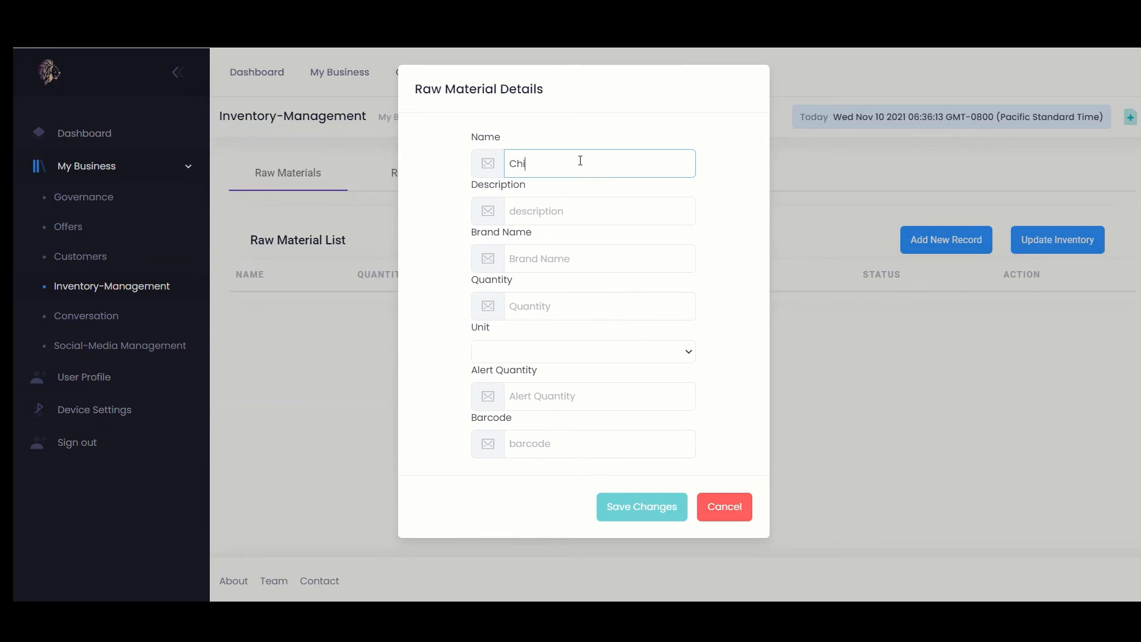
pyautogui.click(524, 306)
pyautogui.write('1000')
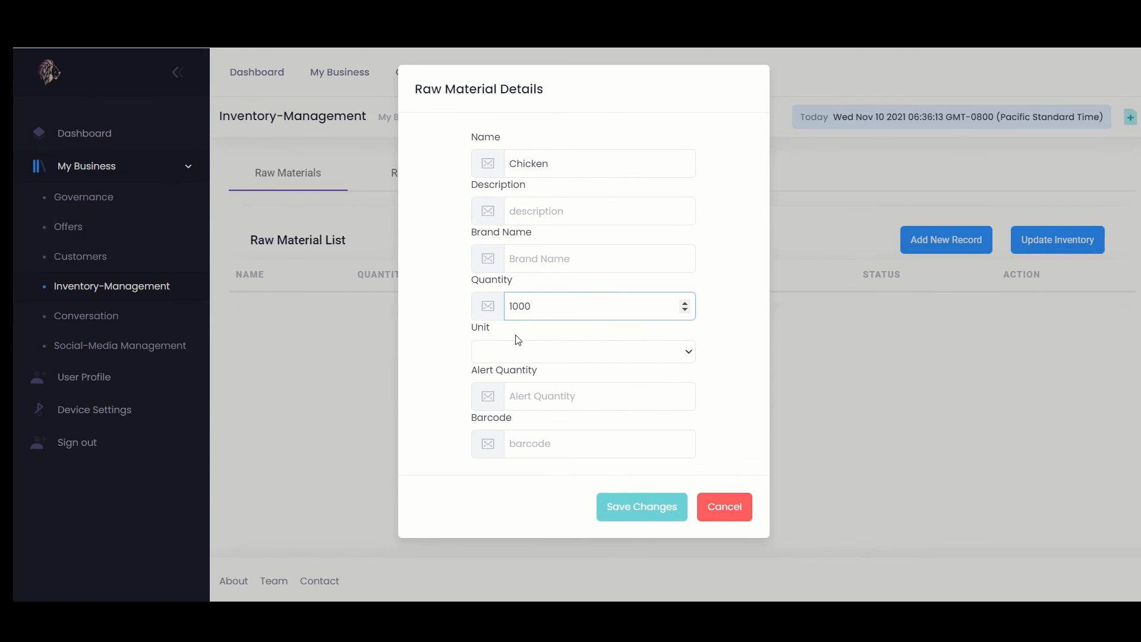
pyautogui.click(510, 356)
pyautogui.click(505, 404)
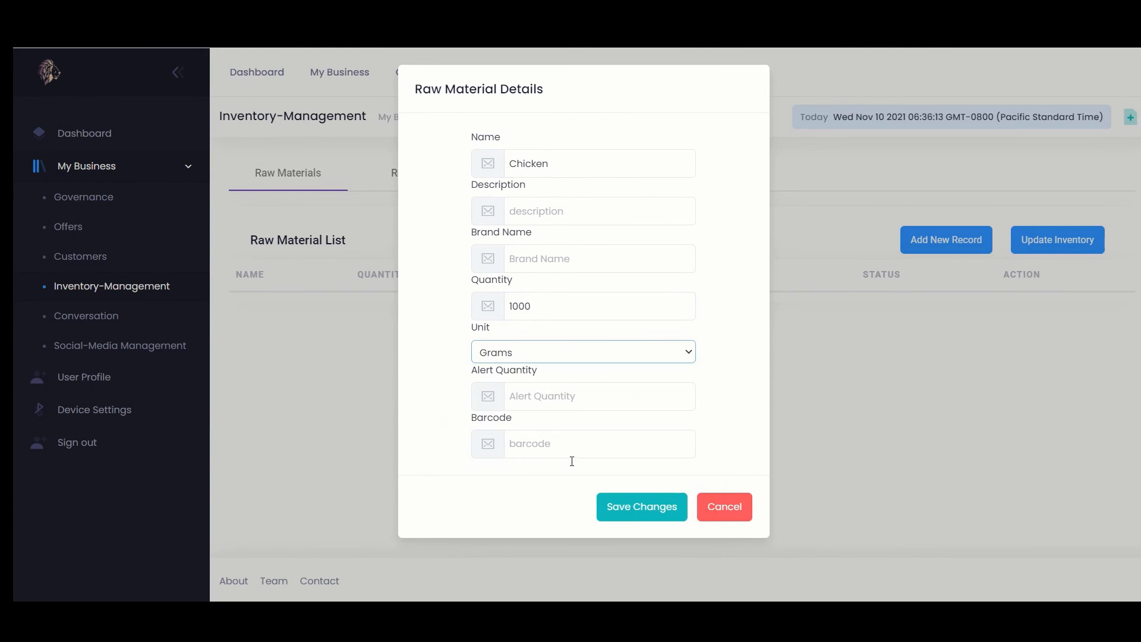
pyautogui.click(615, 508)
# Add Salt, brand TATA, as a raw material with quantity 1000 Grams
pyautogui.click(930, 248)
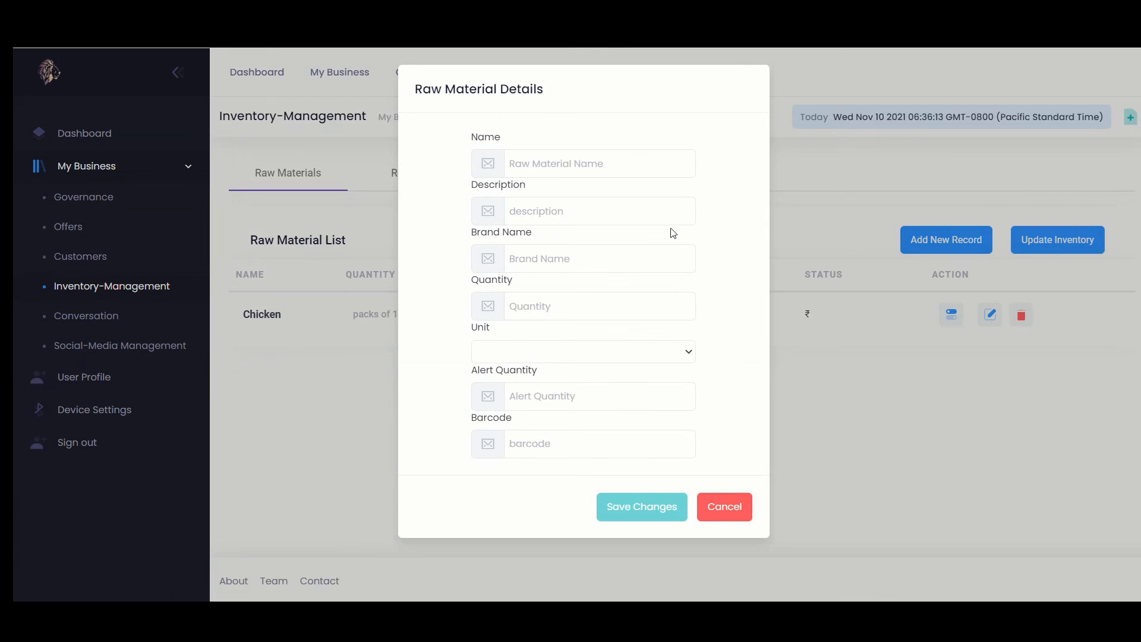
pyautogui.click(544, 167)
pyautogui.write('Salt')
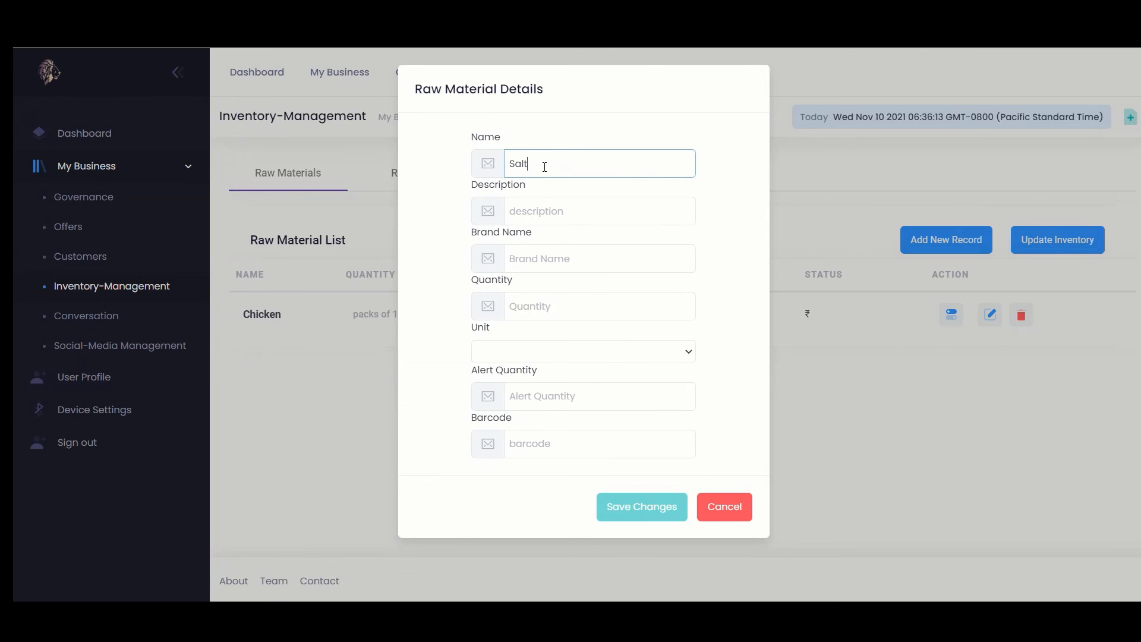
pyautogui.click(529, 253)
pyautogui.write('TATA')
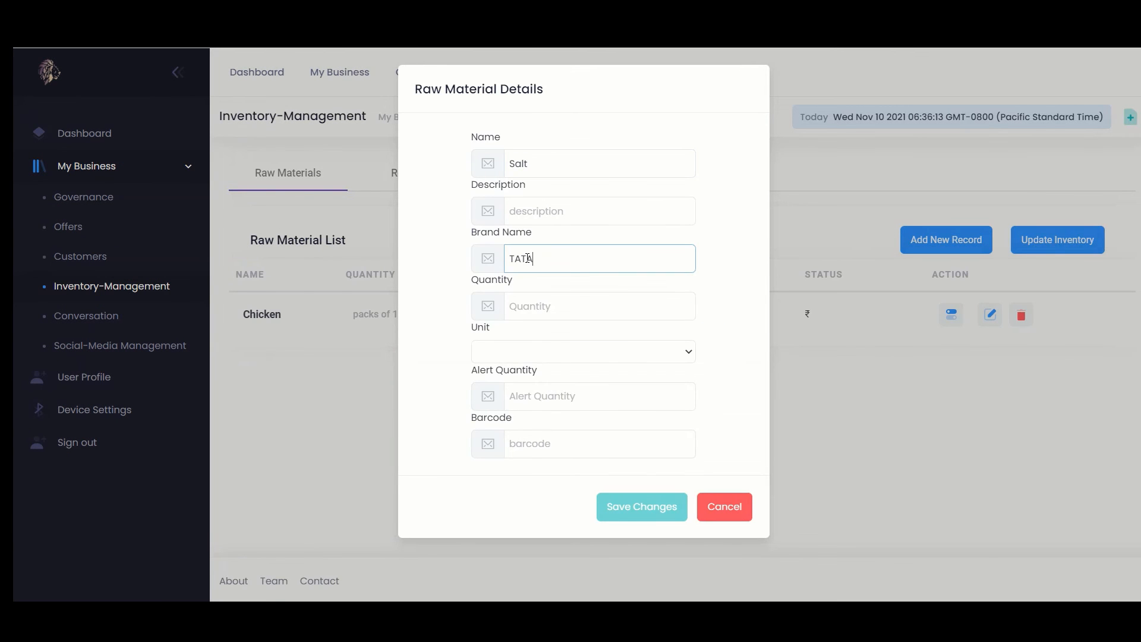
pyautogui.click(518, 298)
pyautogui.write('1000')
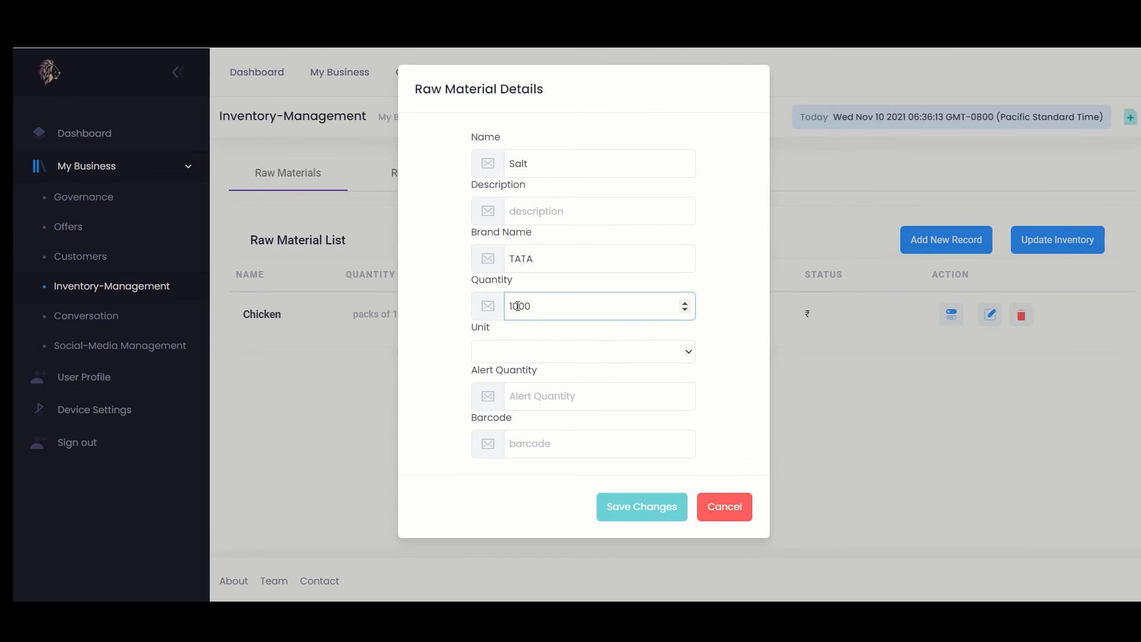
pyautogui.click(544, 359)
pyautogui.click(526, 397)
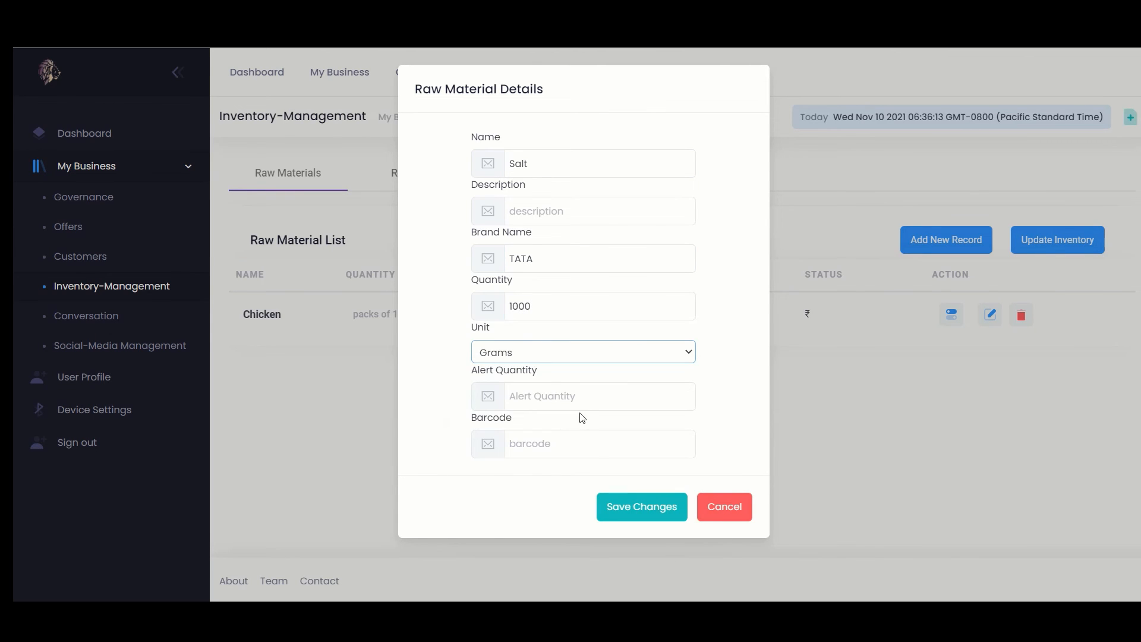
pyautogui.click(621, 510)
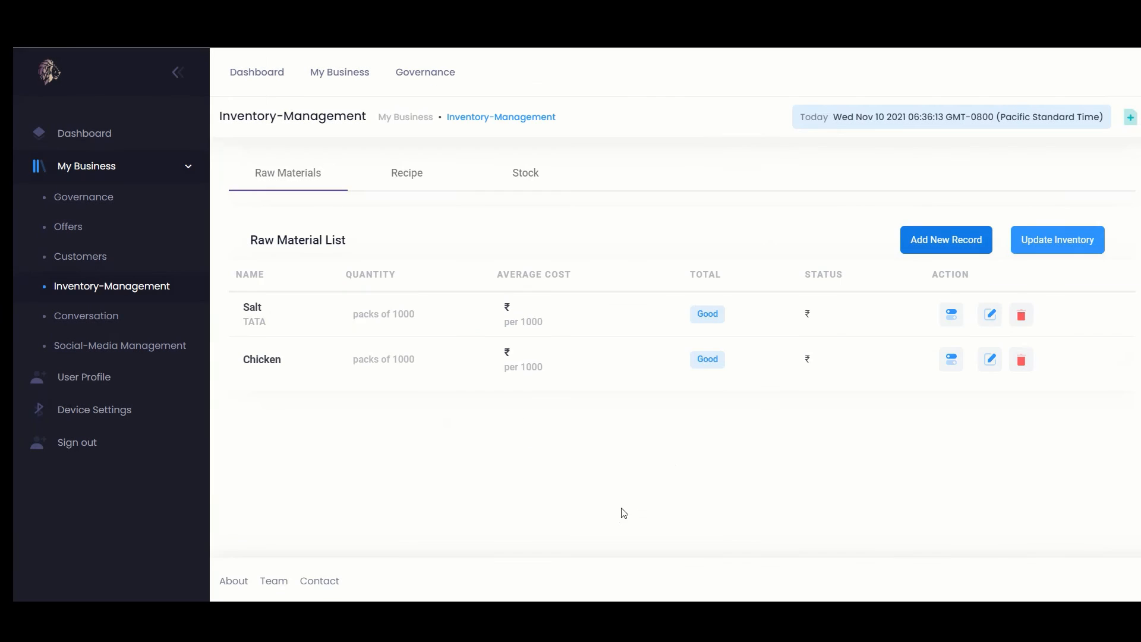
# Add Spices as a raw material measured in Grams
pyautogui.click(928, 237)
pyautogui.click(548, 157)
pyautogui.write('Spices')
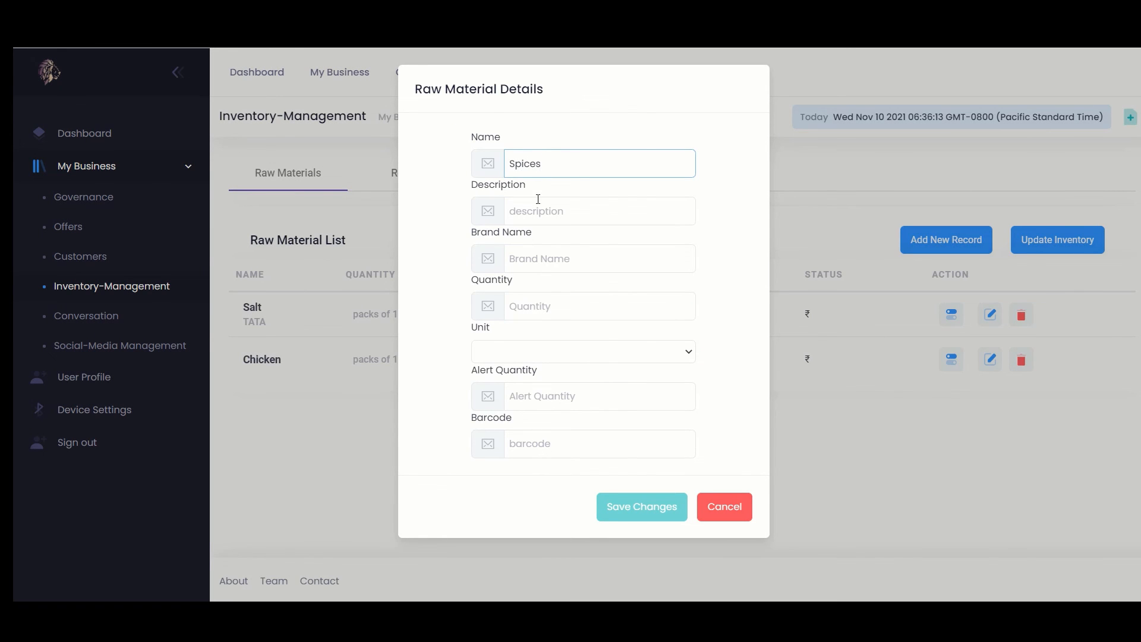
pyautogui.click(522, 306)
pyautogui.write('1000')
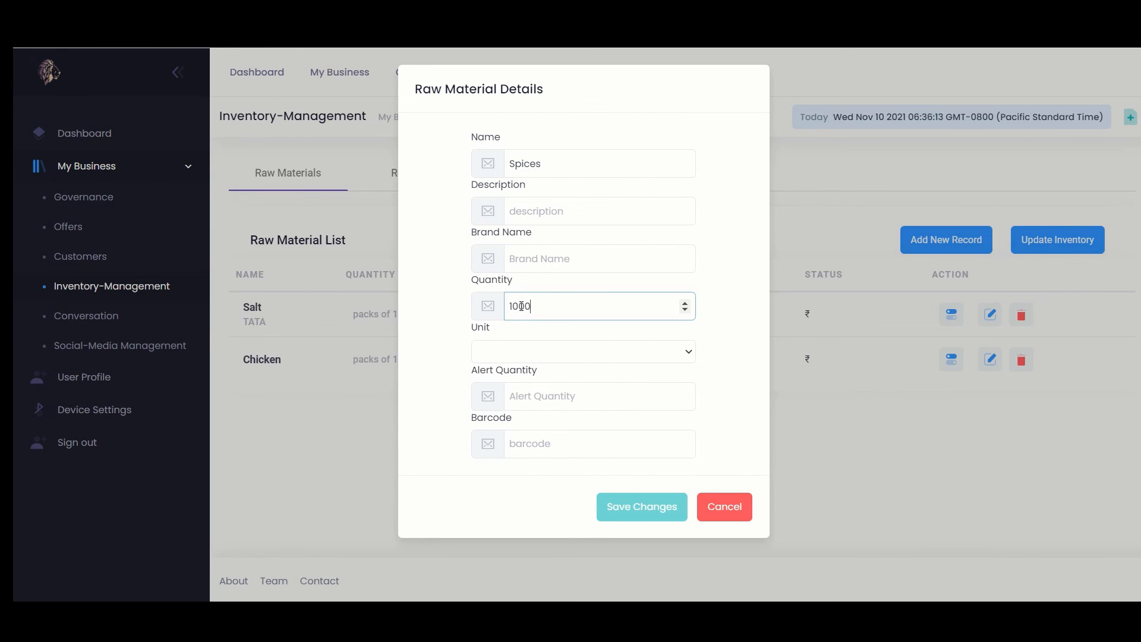
pyautogui.click(519, 350)
pyautogui.click(595, 398)
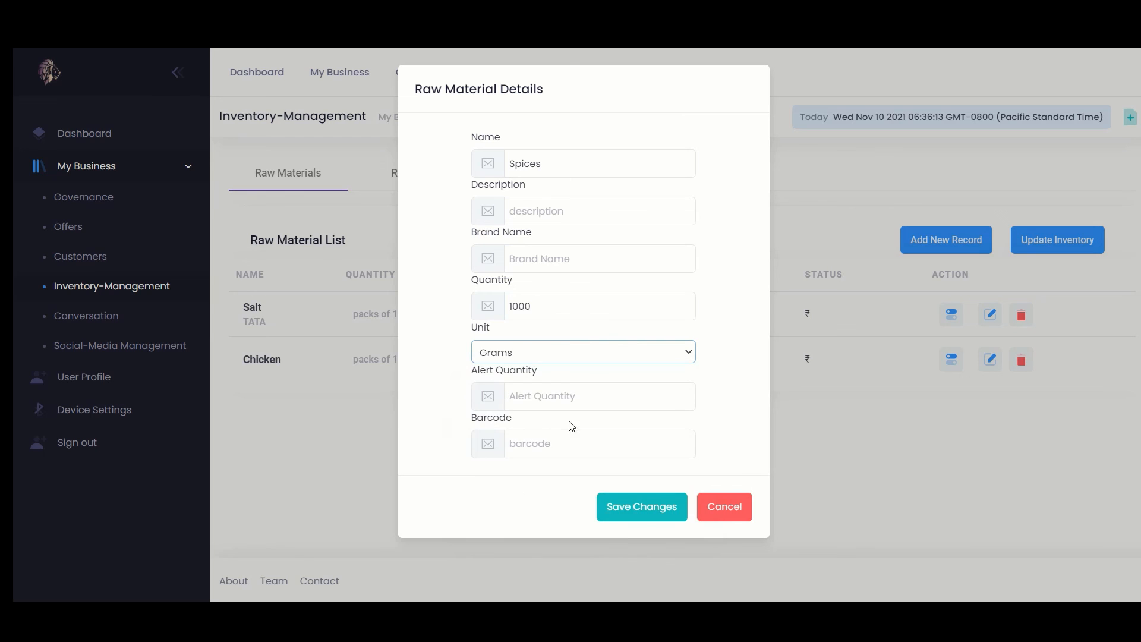
pyautogui.click(611, 515)
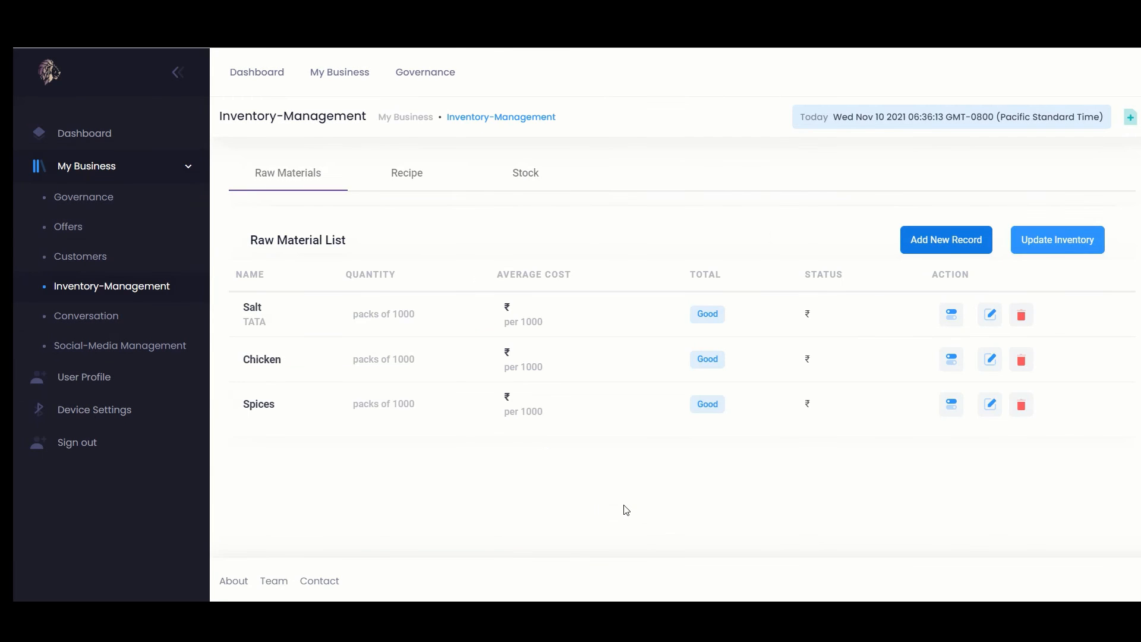
pyautogui.click(1043, 244)
# Record a PURCHASE of 1 pack of Salt at a unit price of ₹100
pyautogui.click(484, 159)
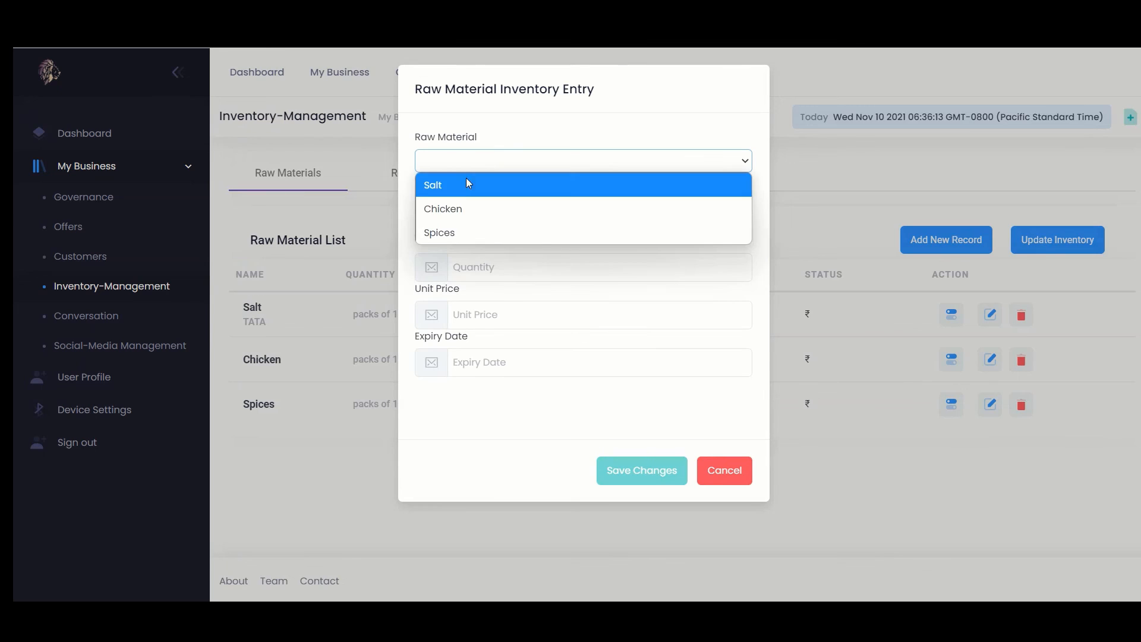
pyautogui.click(466, 178)
pyautogui.click(473, 204)
pyautogui.click(454, 225)
pyautogui.click(486, 283)
pyautogui.write('1')
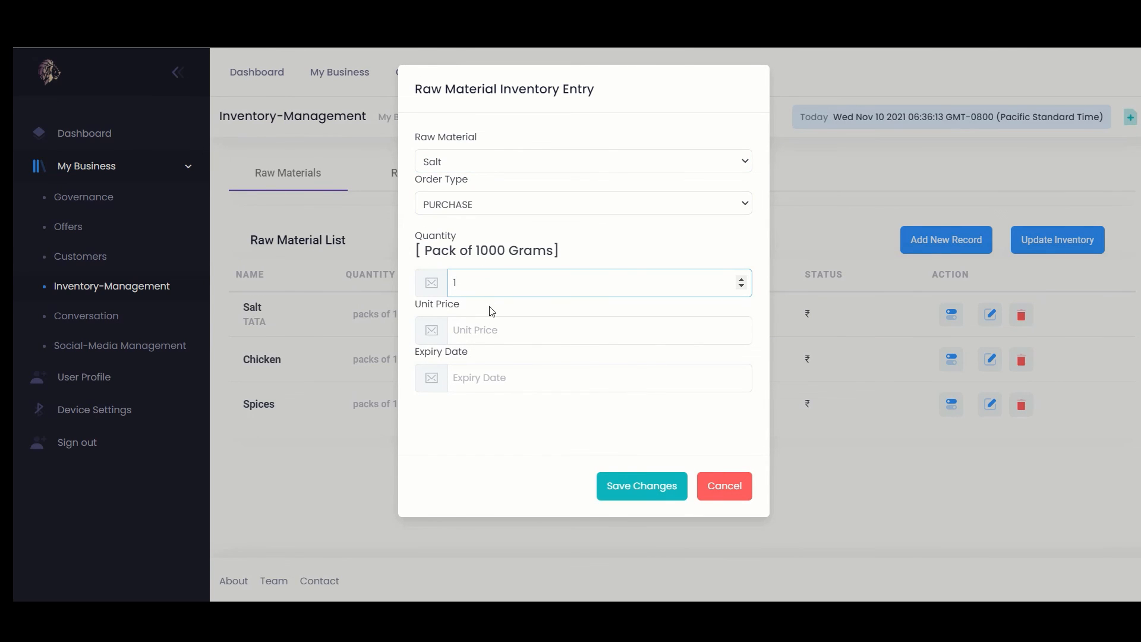
pyautogui.click(529, 331)
pyautogui.write('100')
pyautogui.click(622, 485)
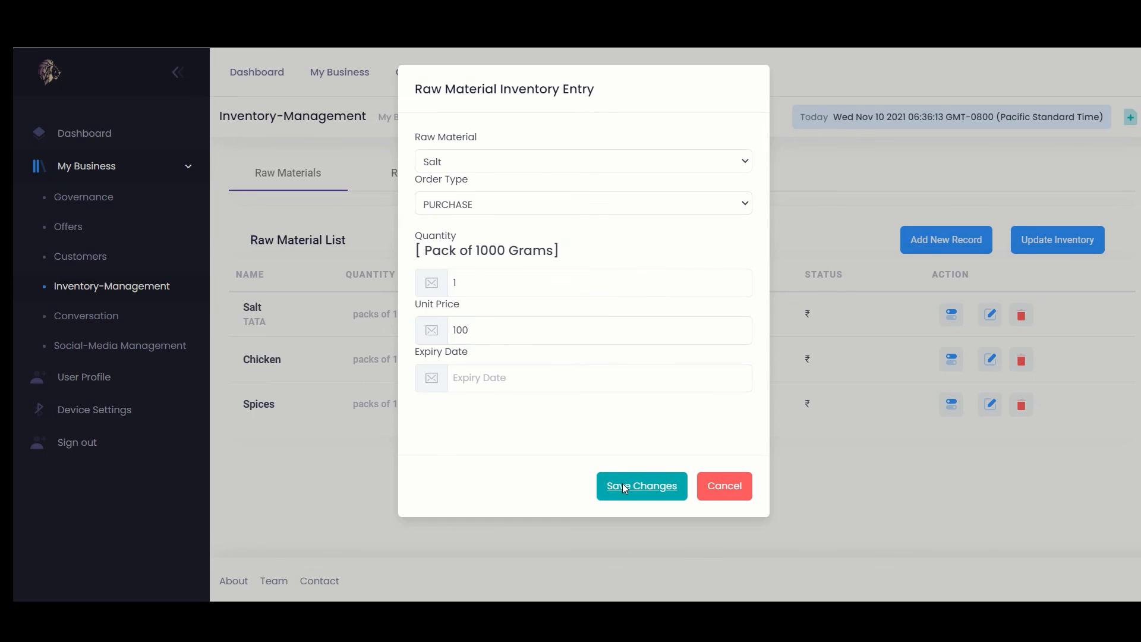
# Begin a PURCHASE entry of 5 packs of Chicken, then switch to the Recipe list
pyautogui.click(1056, 241)
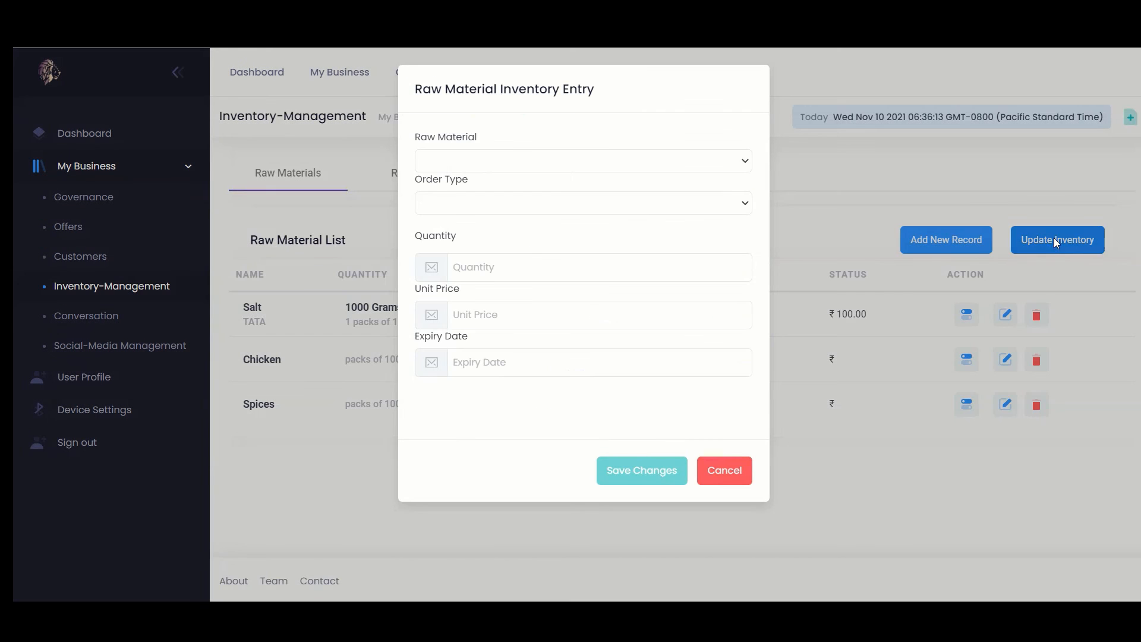
pyautogui.click(492, 161)
pyautogui.click(458, 205)
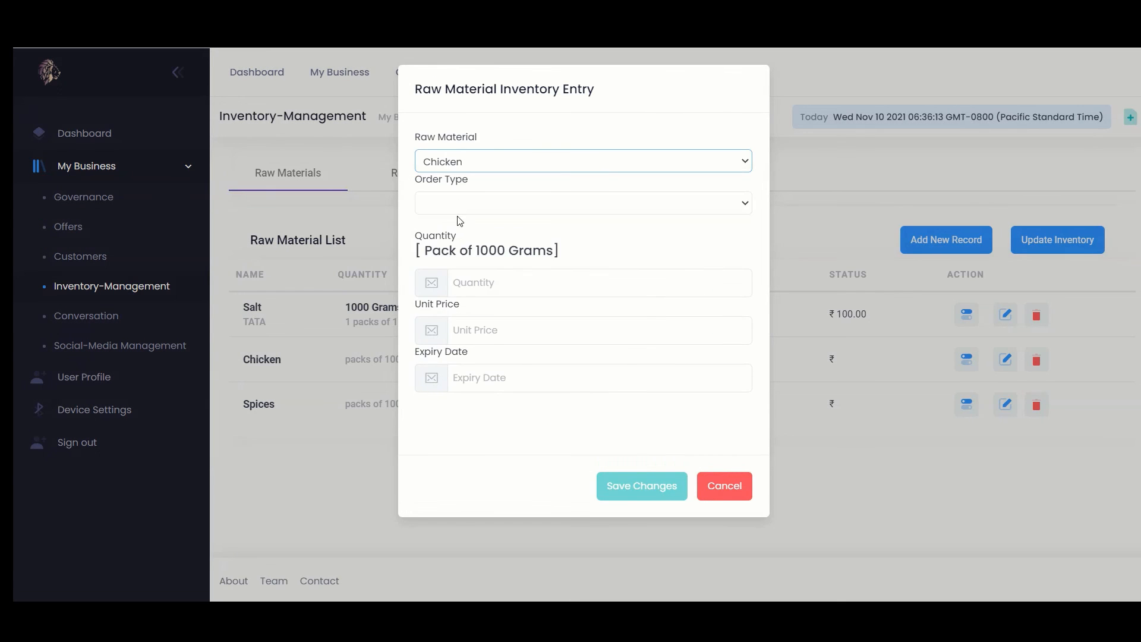
pyautogui.click(480, 206)
pyautogui.click(459, 224)
pyautogui.click(473, 280)
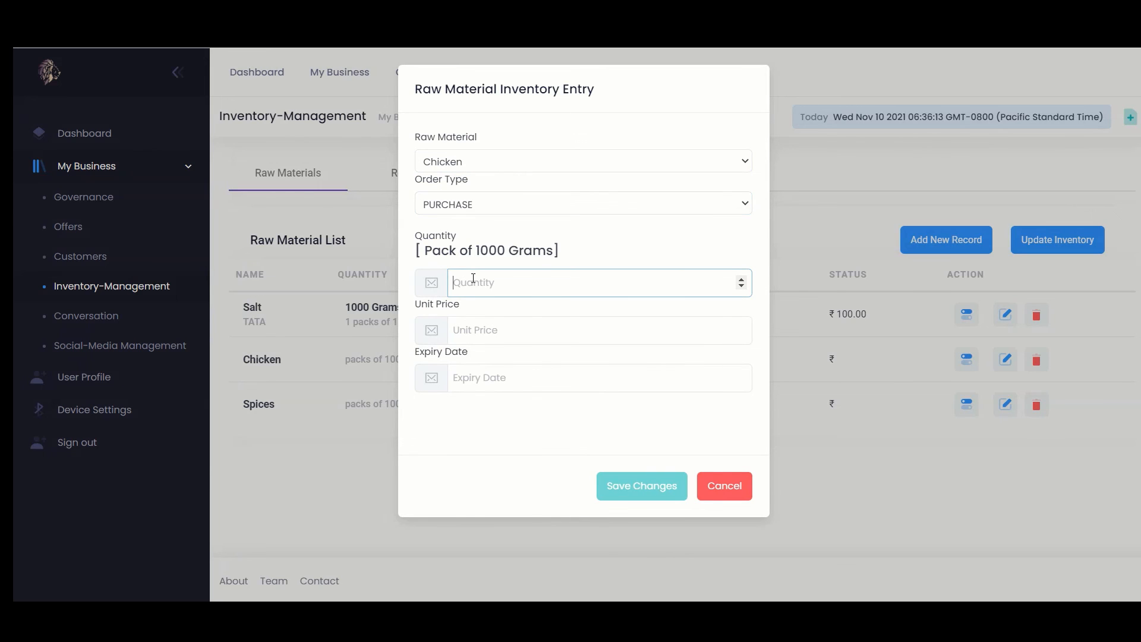
pyautogui.write('5')
pyautogui.click(515, 336)
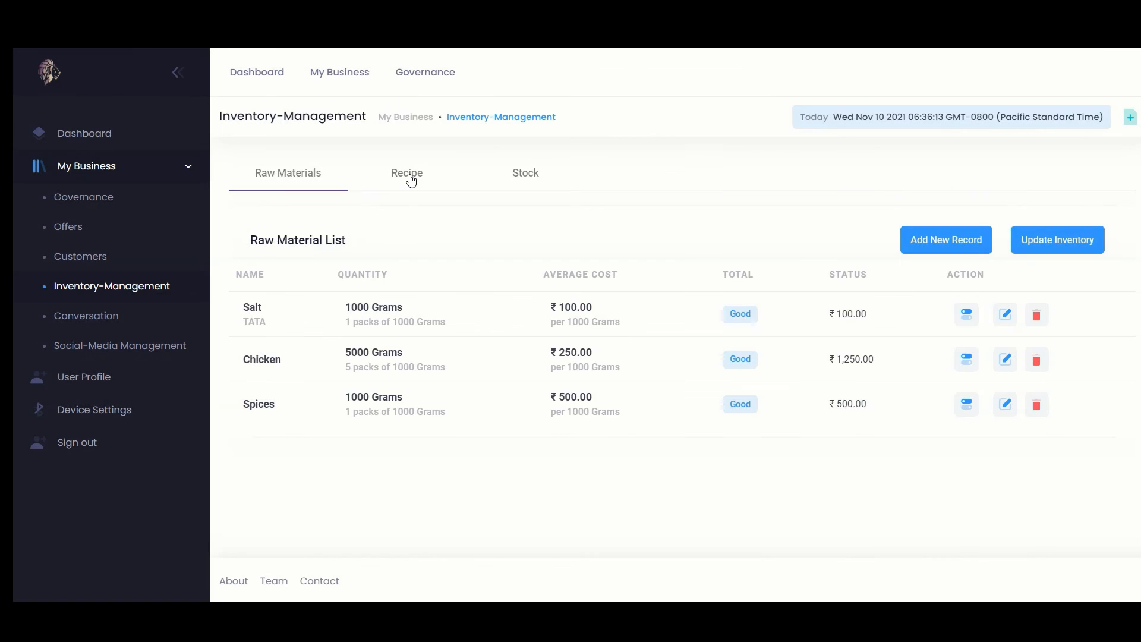
pyautogui.click(408, 177)
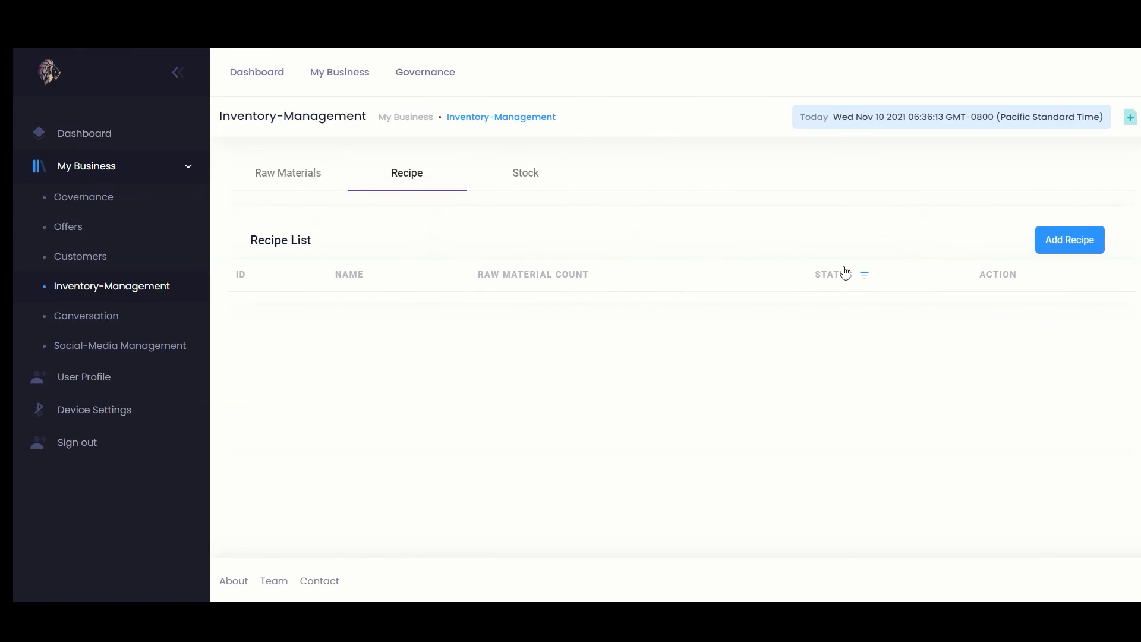
# Start a Chicken 65 recipe with 100 Grams of Chicken as the first ingredient
pyautogui.click(1064, 240)
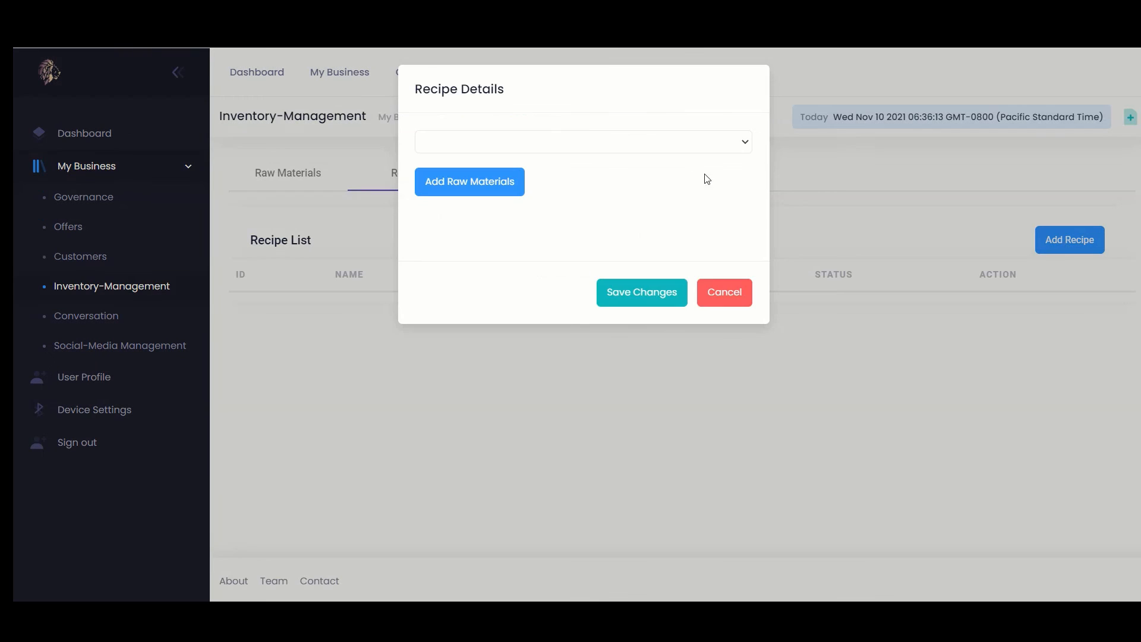
pyautogui.click(676, 142)
pyautogui.click(594, 159)
pyautogui.click(489, 174)
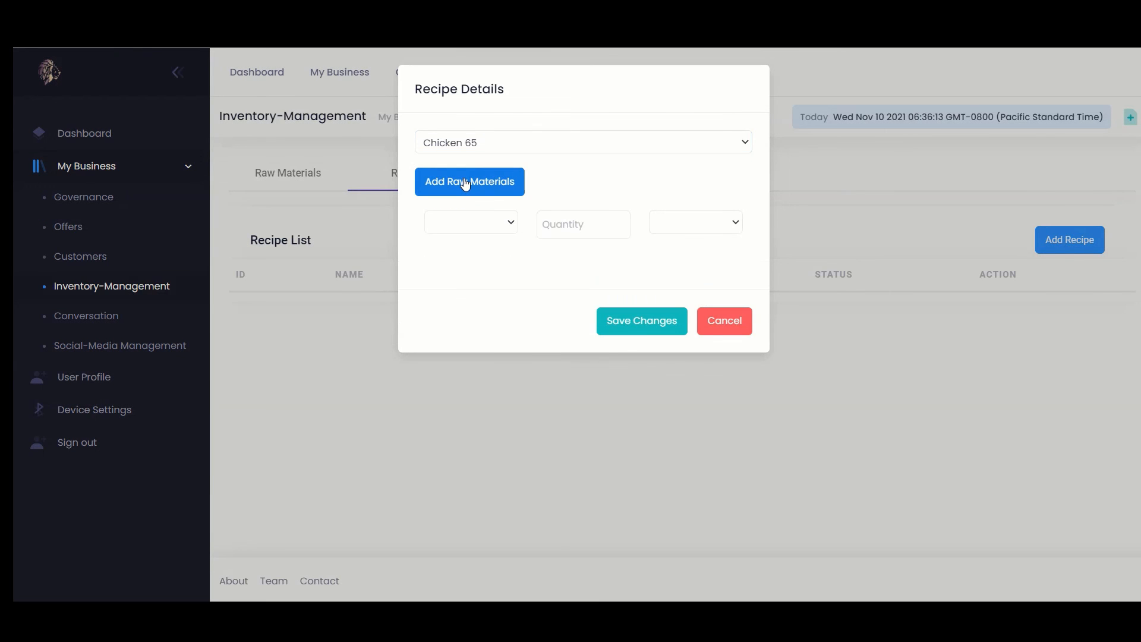
pyautogui.click(458, 222)
pyautogui.click(453, 270)
pyautogui.click(571, 224)
pyautogui.write('100')
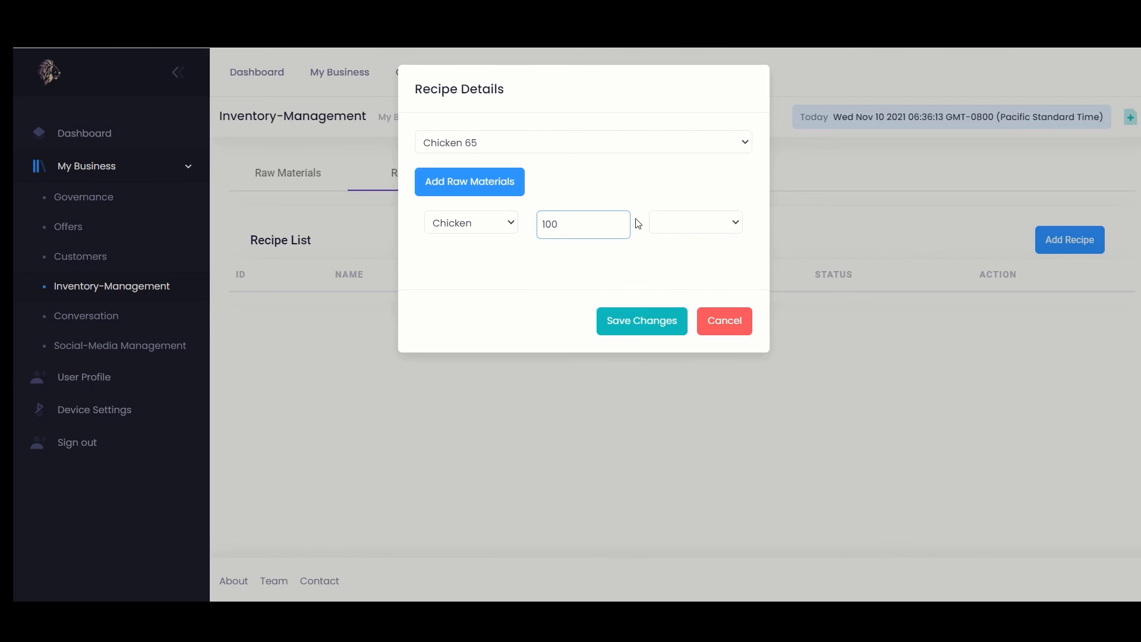
pyautogui.click(675, 224)
pyautogui.click(667, 268)
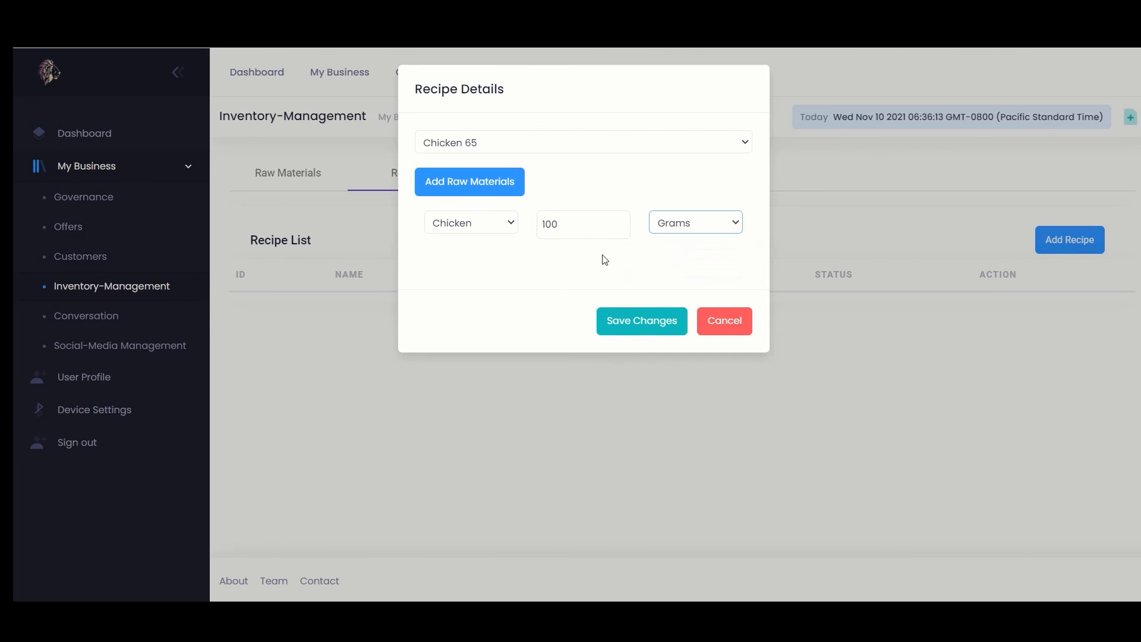
# Add 5 Grams of Salt as the second recipe ingredient
pyautogui.click(482, 192)
pyautogui.click(458, 256)
pyautogui.click(501, 273)
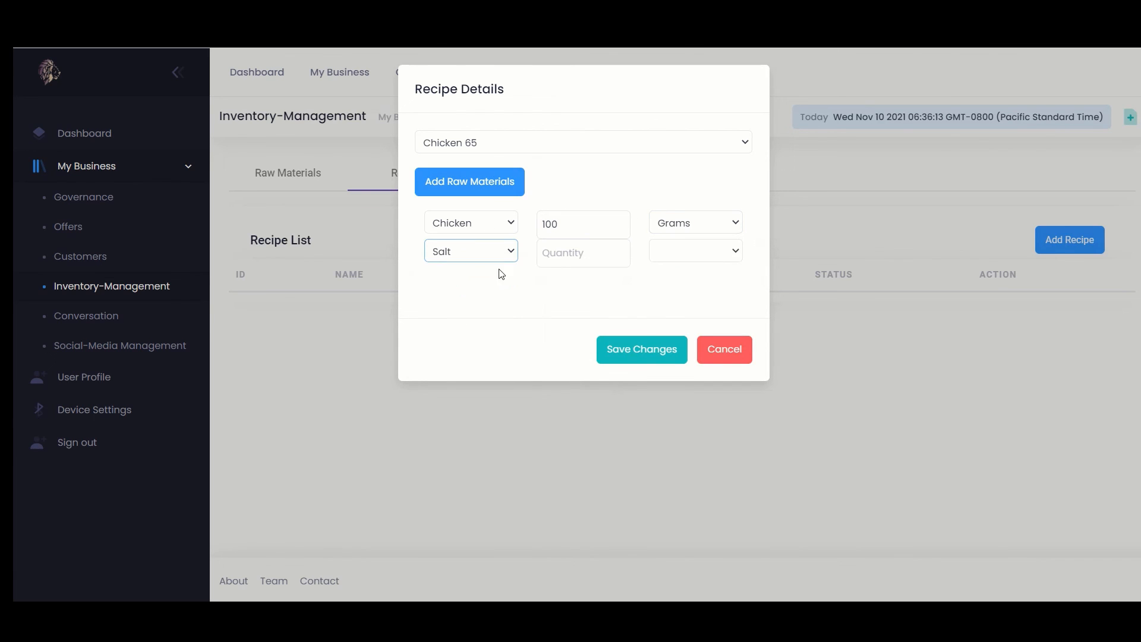
pyautogui.click(561, 256)
pyautogui.write('5')
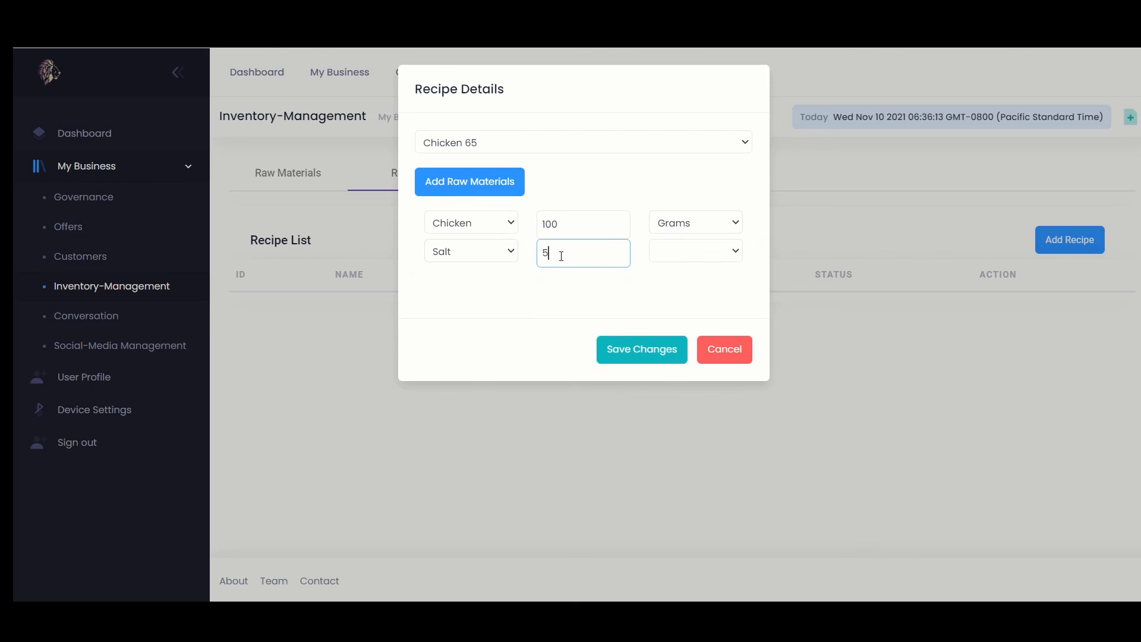
pyautogui.click(678, 254)
pyautogui.click(669, 299)
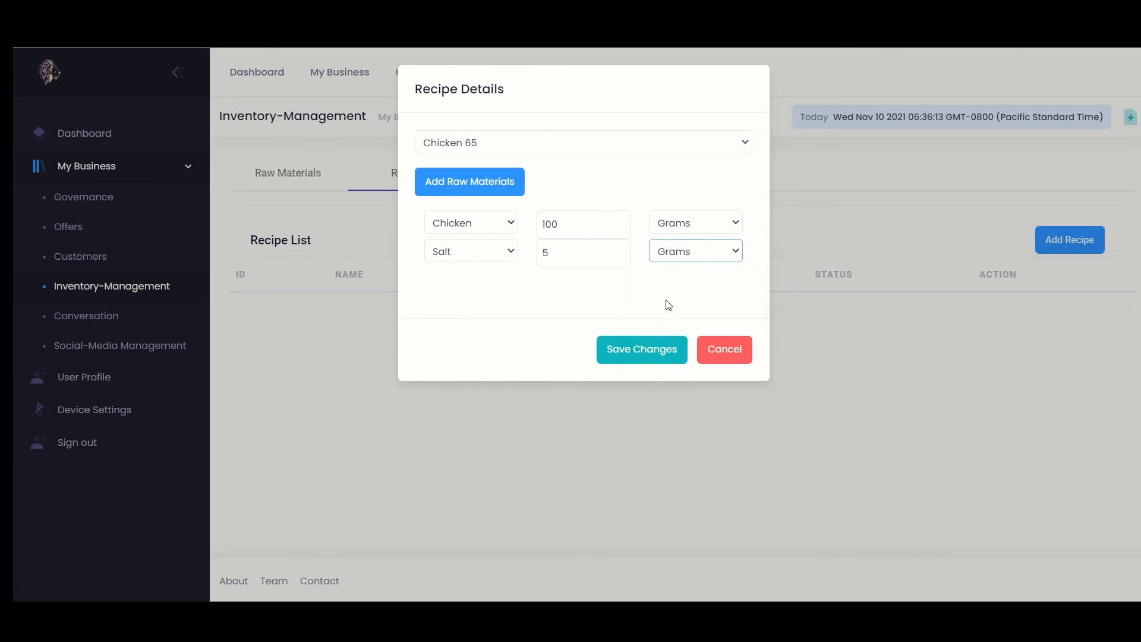
# Add 15 Grams of Spices as the third ingredient and save the recipe
pyautogui.click(443, 181)
pyautogui.click(472, 280)
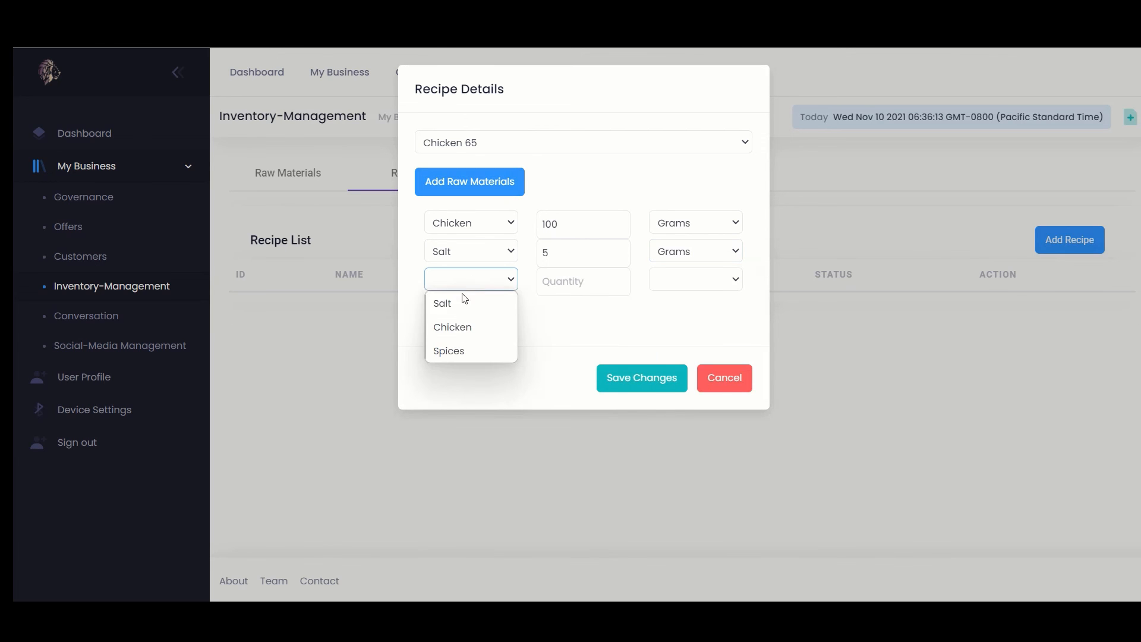
pyautogui.click(448, 351)
pyautogui.click(565, 282)
pyautogui.write('15')
pyautogui.click(680, 281)
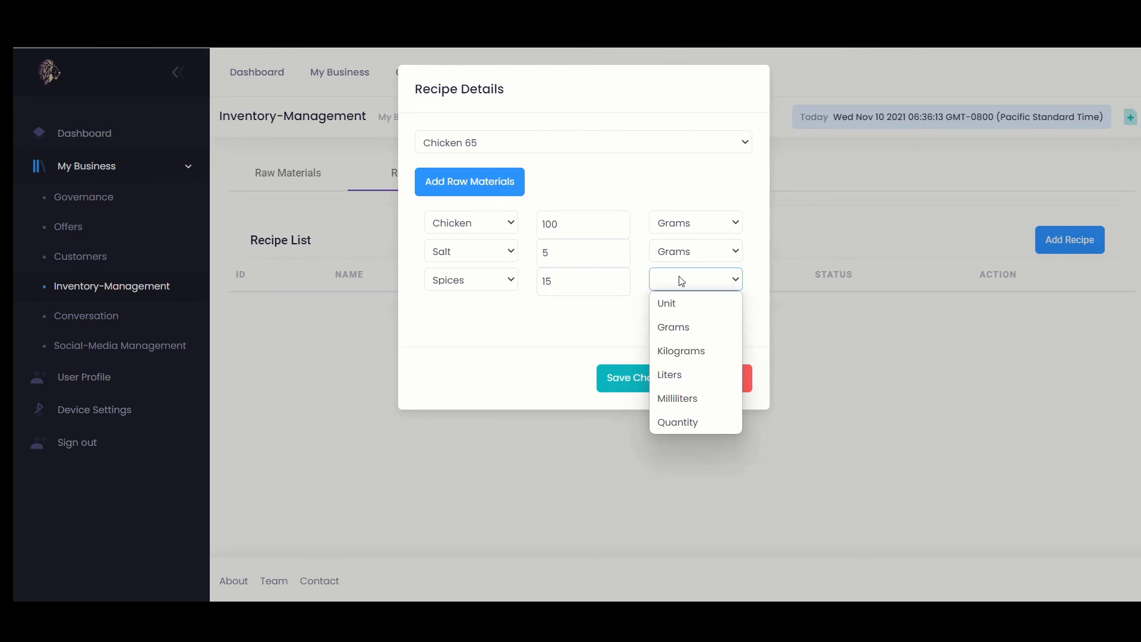
pyautogui.click(681, 326)
pyautogui.click(635, 383)
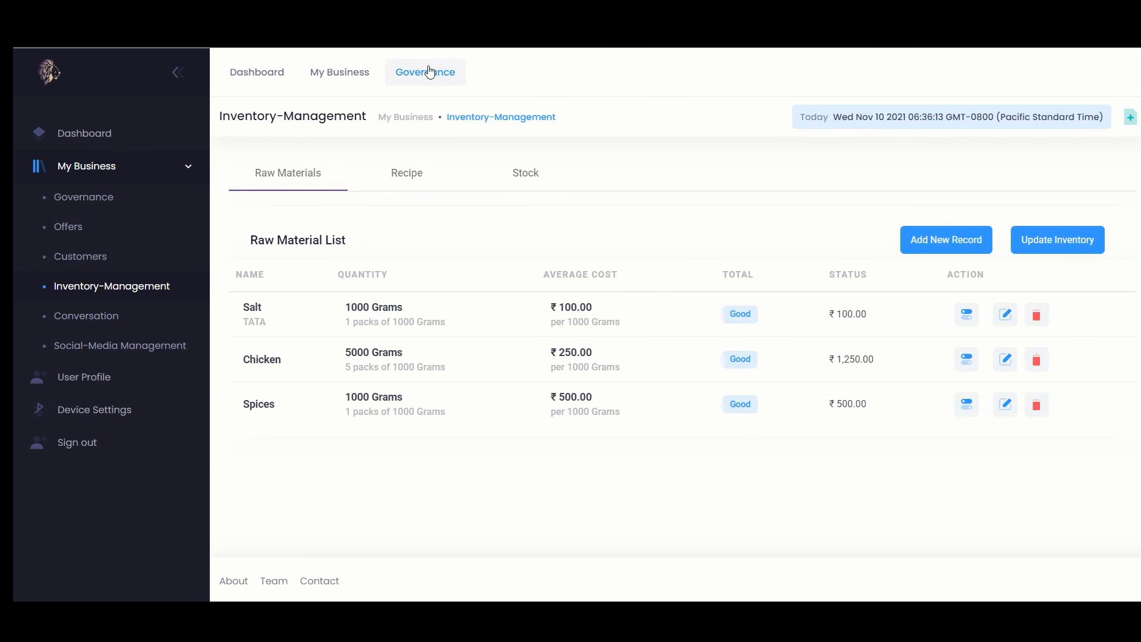
# Place a new Governance order for one Chicken 65 and charge it, total 548.9 with GST
pyautogui.click(430, 72)
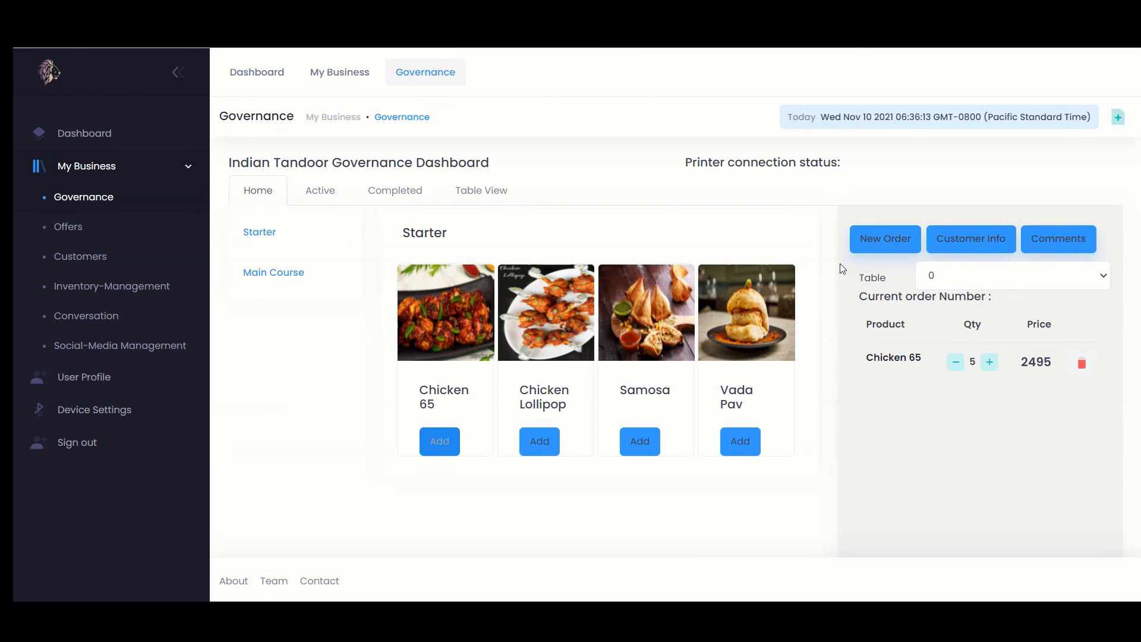
pyautogui.click(874, 248)
pyautogui.click(443, 441)
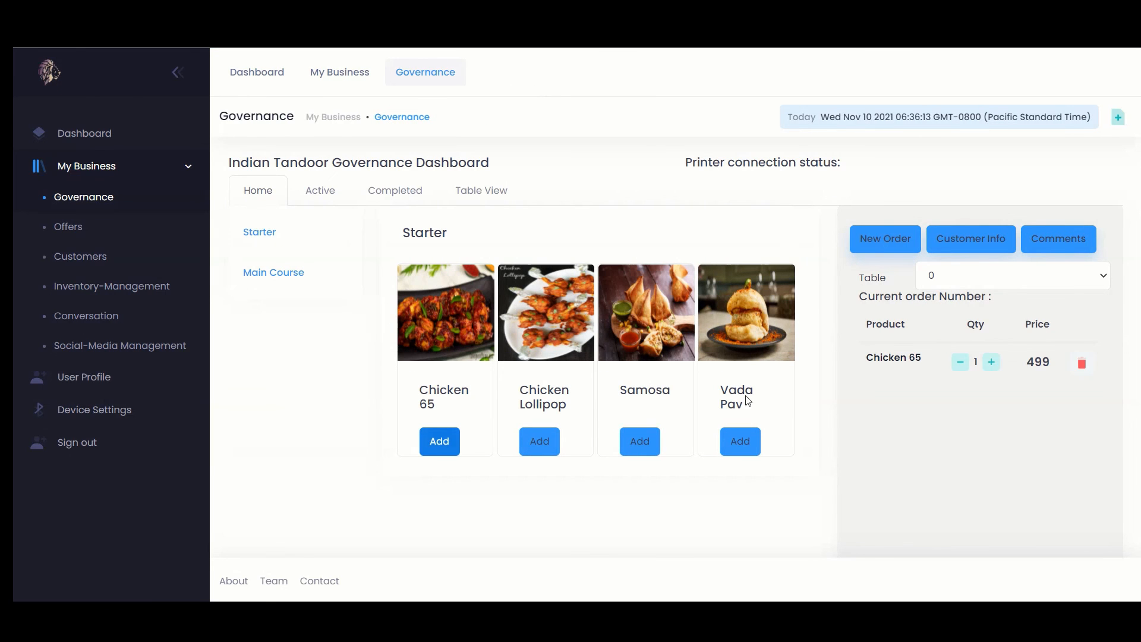
pyautogui.scroll(-5, 980, 422)
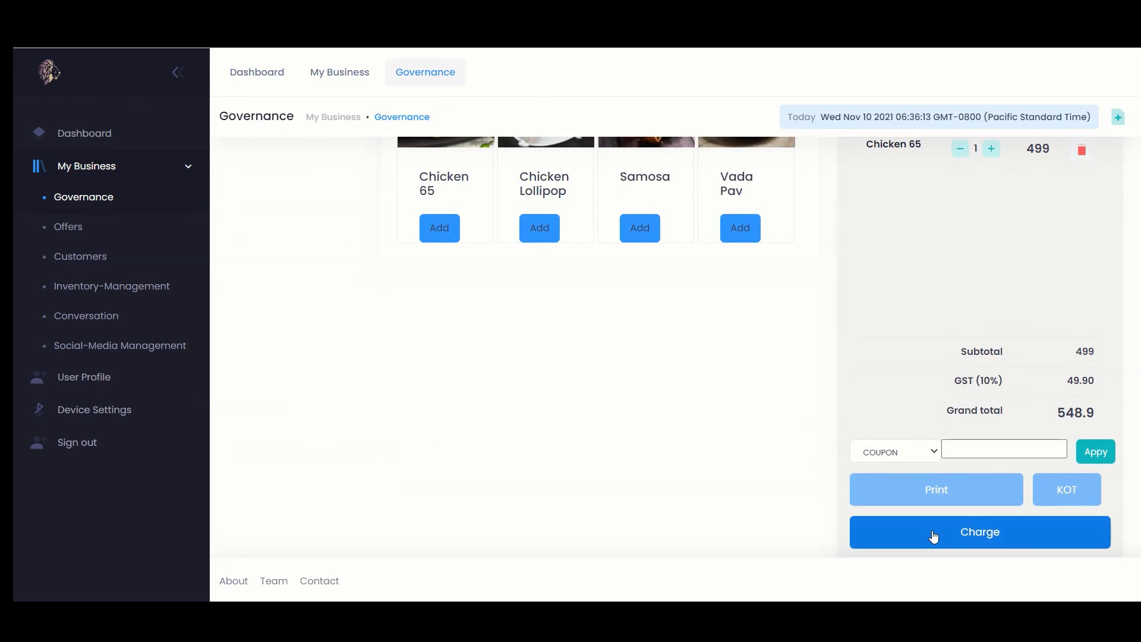
pyautogui.click(932, 534)
pyautogui.click(650, 271)
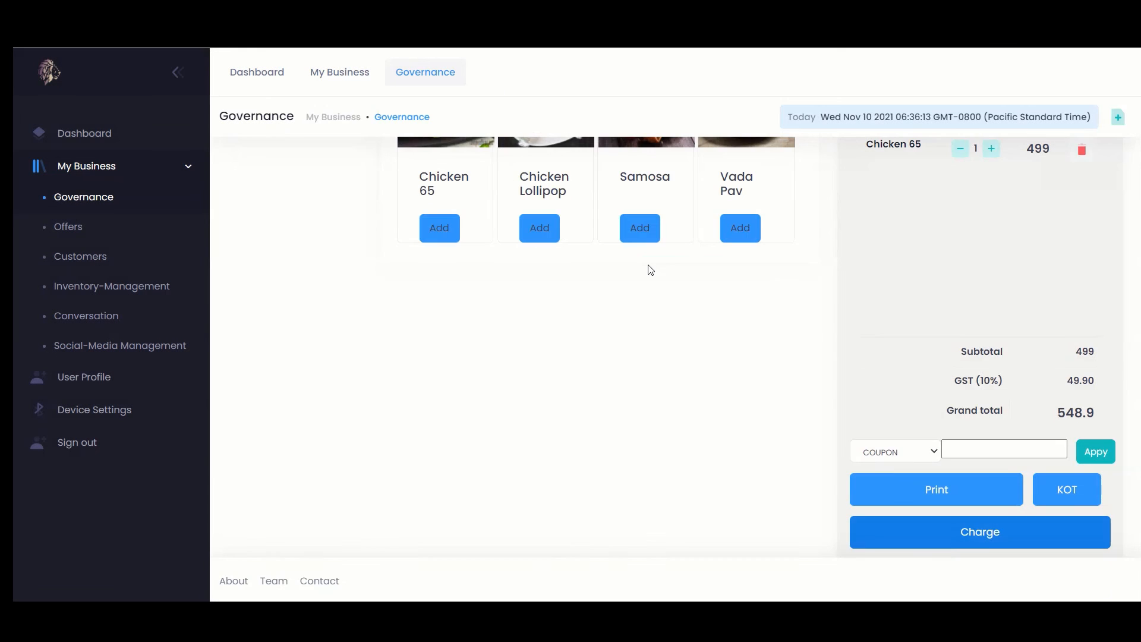
pyautogui.scroll(4, 650, 271)
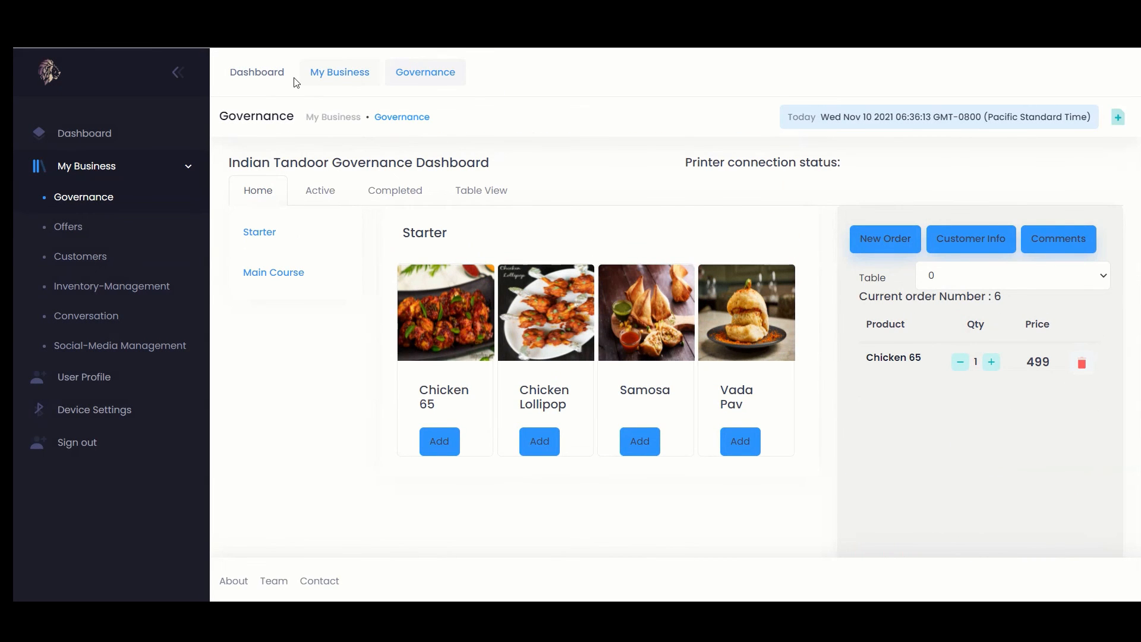
pyautogui.click(162, 287)
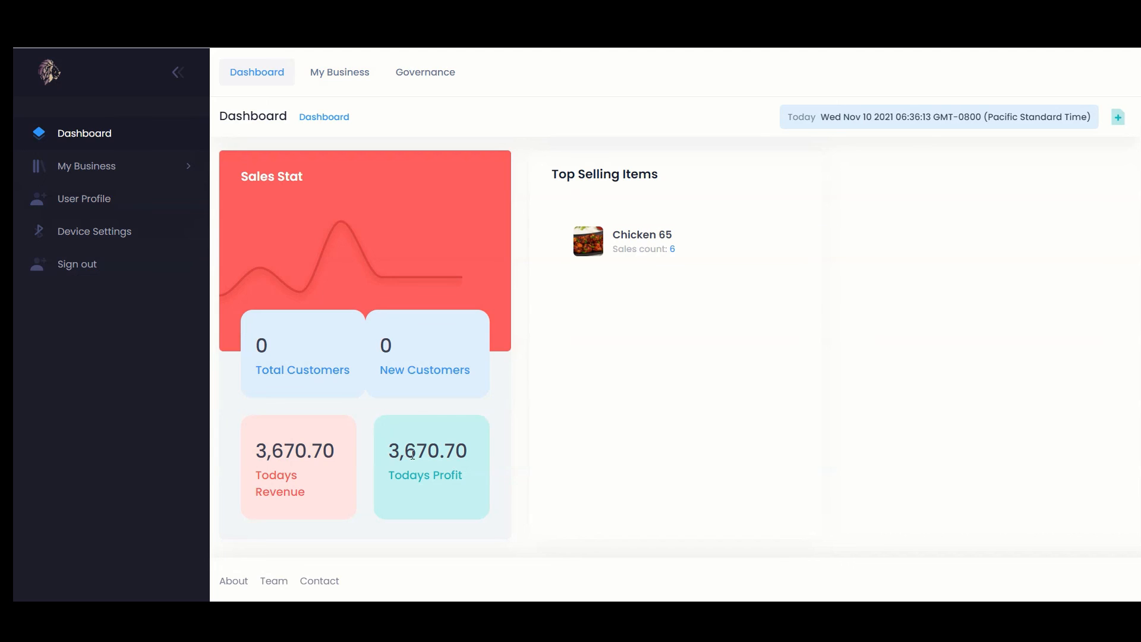
# Highlight today's profit figure of 3,670.70 on the Dashboard
pyautogui.doubleClick(440, 443)
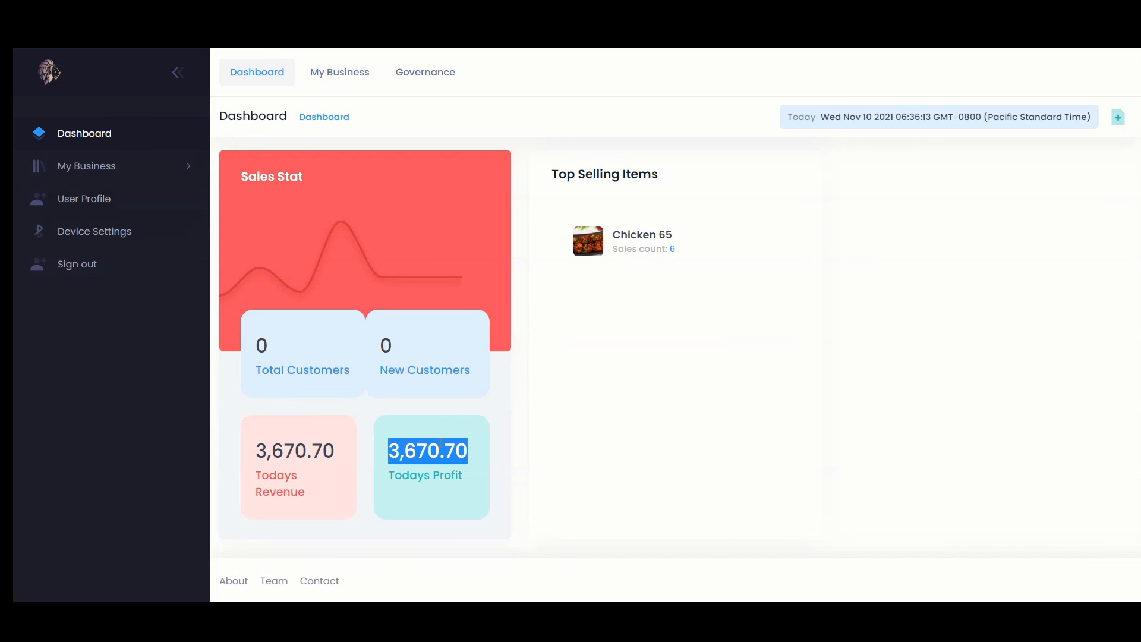